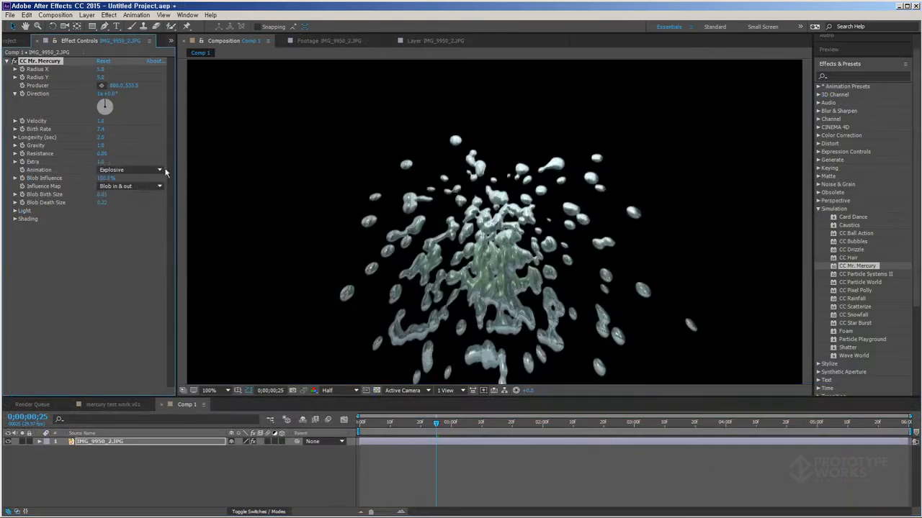
Set the CC Mr. Mercury effect's animation type to Twirl on the IMG_9950_2.JPG layer.
click(129, 169)
click(144, 199)
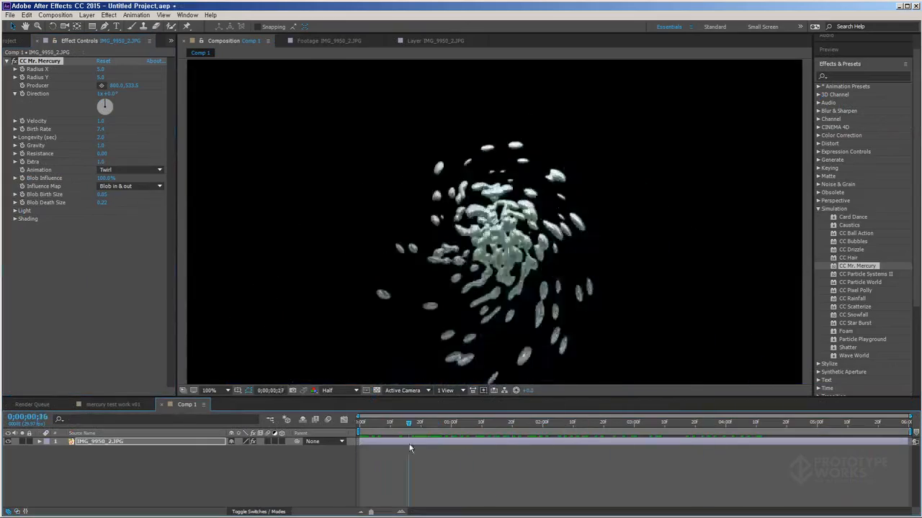
key(ctrl+d)
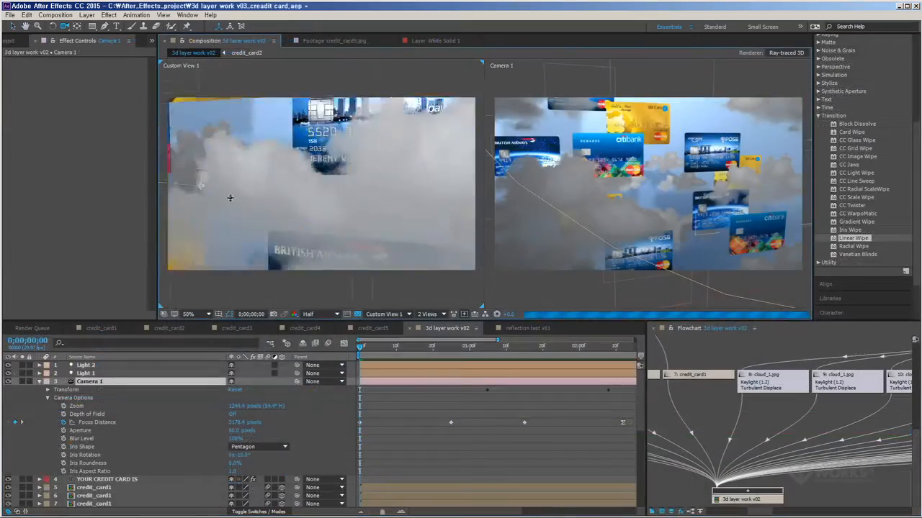
Orbit the custom view of the credit card composition and preview its camera animation.
drag(230, 198, 302, 209)
drag(441, 348, 618, 356)
key(space)
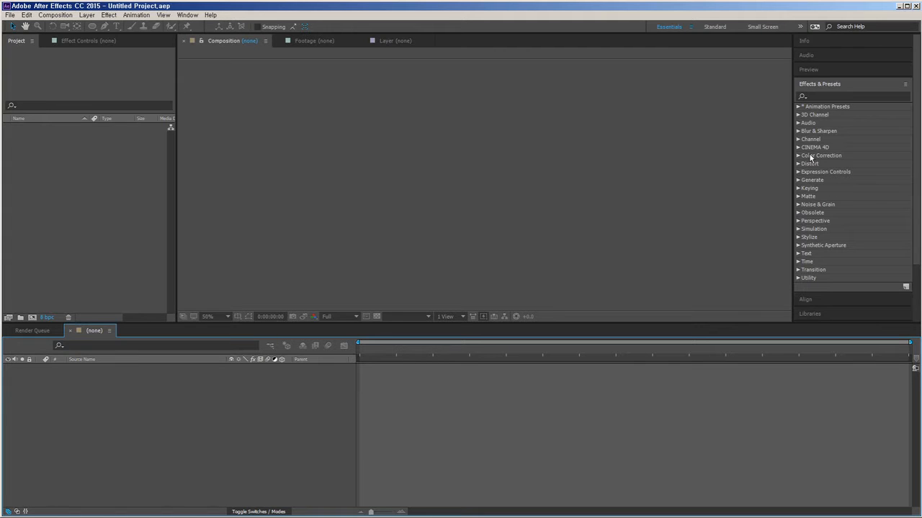
Expand the Keying effects category and select the Linear Color Key effect.
click(808, 191)
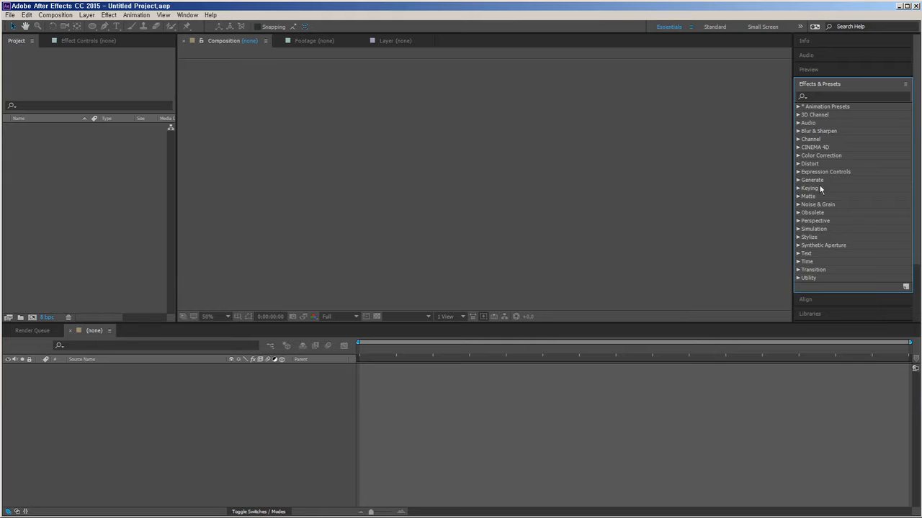
click(798, 188)
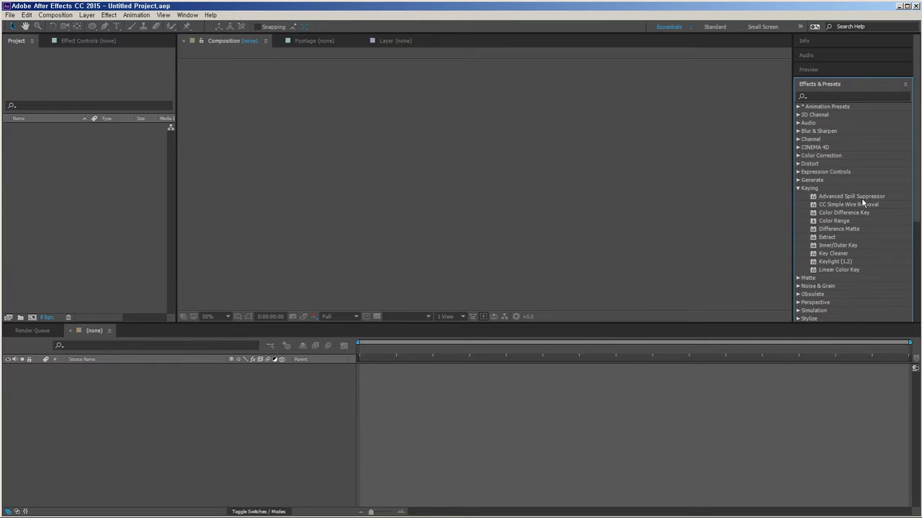
click(843, 270)
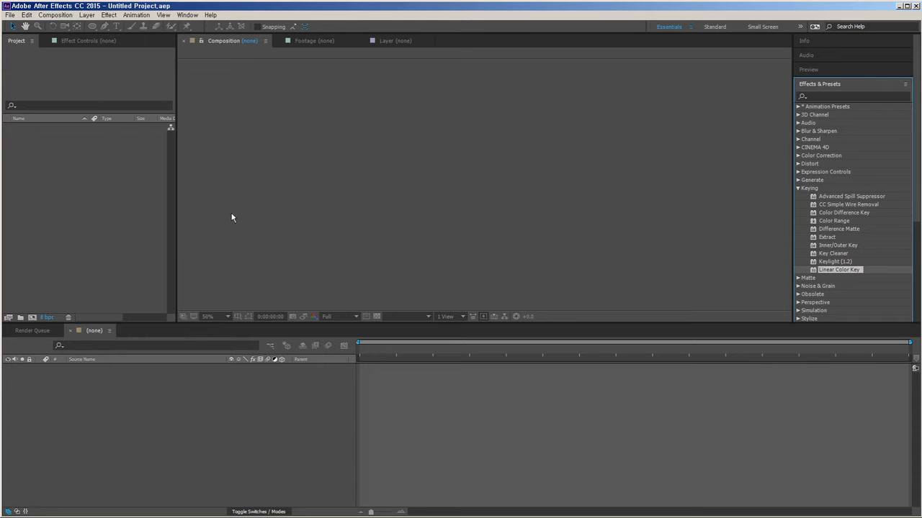
Browse to the Keying > Orange_Flower folder for import, display its files as a list and select Orange_Flower_00000.png.
double_click(111, 228)
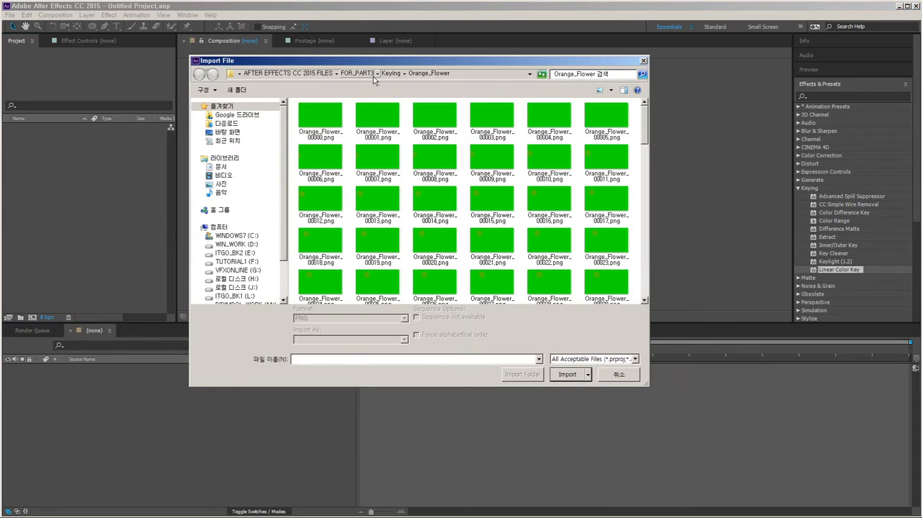
click(390, 74)
double_click(339, 154)
drag(644, 138, 646, 260)
click(599, 90)
click(368, 106)
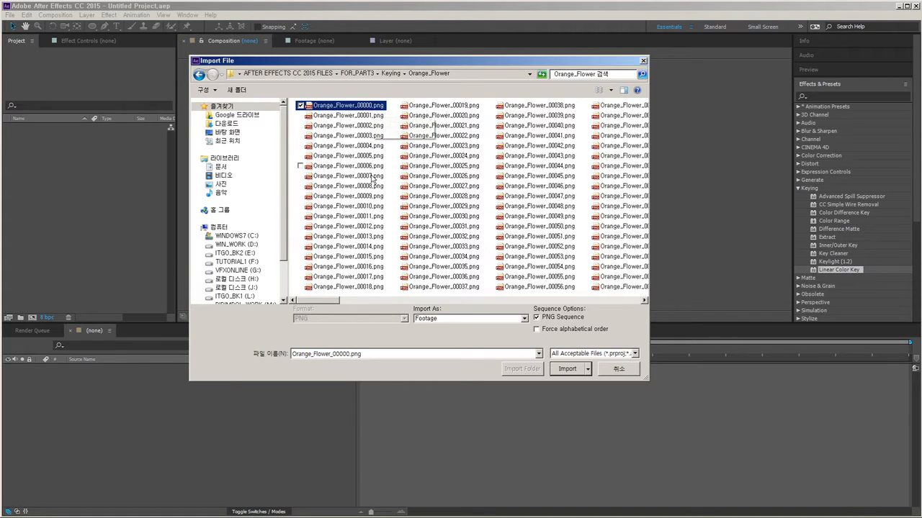
drag(332, 301, 609, 301)
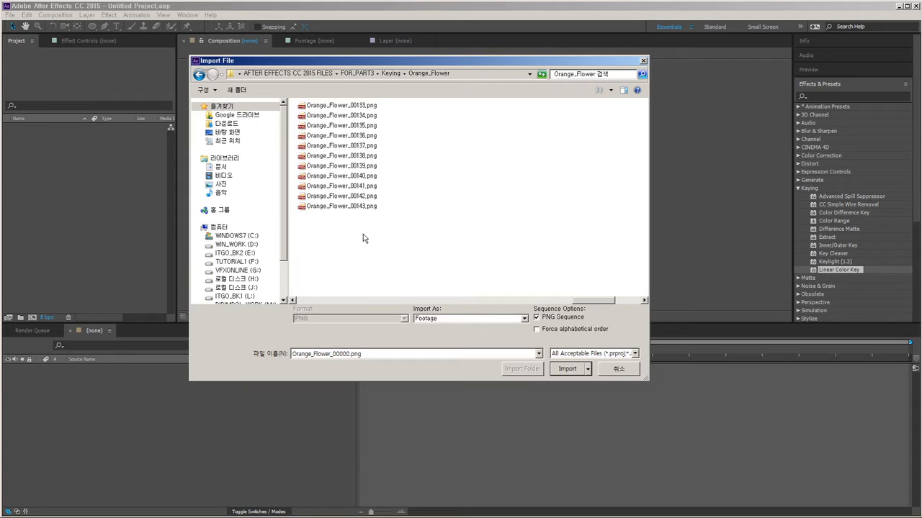
drag(602, 301, 321, 309)
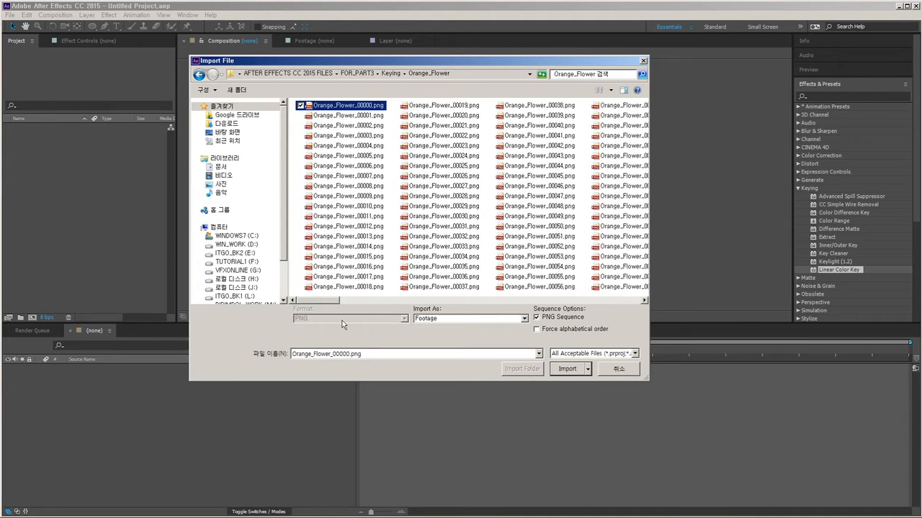
drag(335, 301, 586, 286)
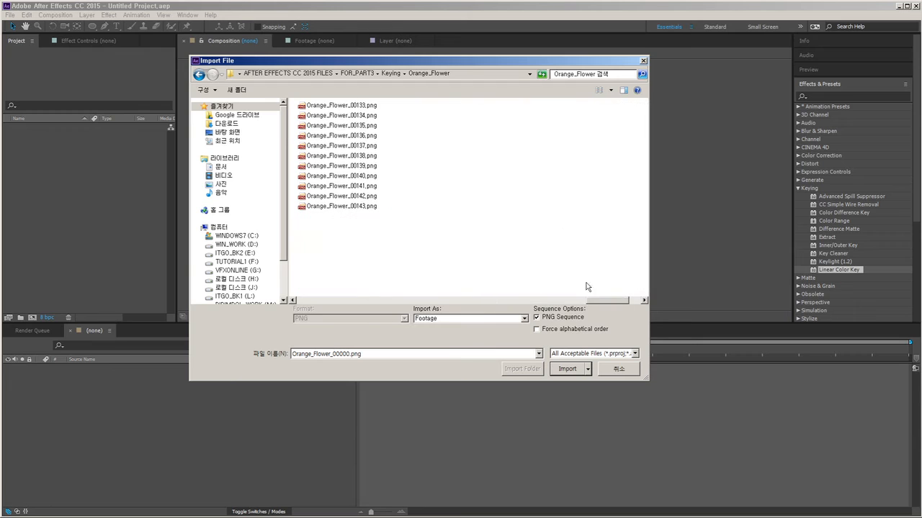
click(365, 207)
key(ctrl+a)
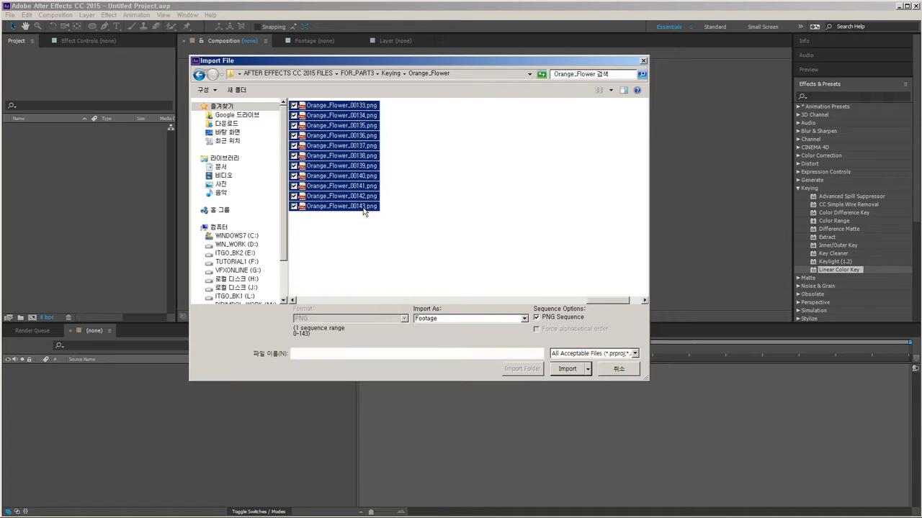
drag(601, 302, 310, 301)
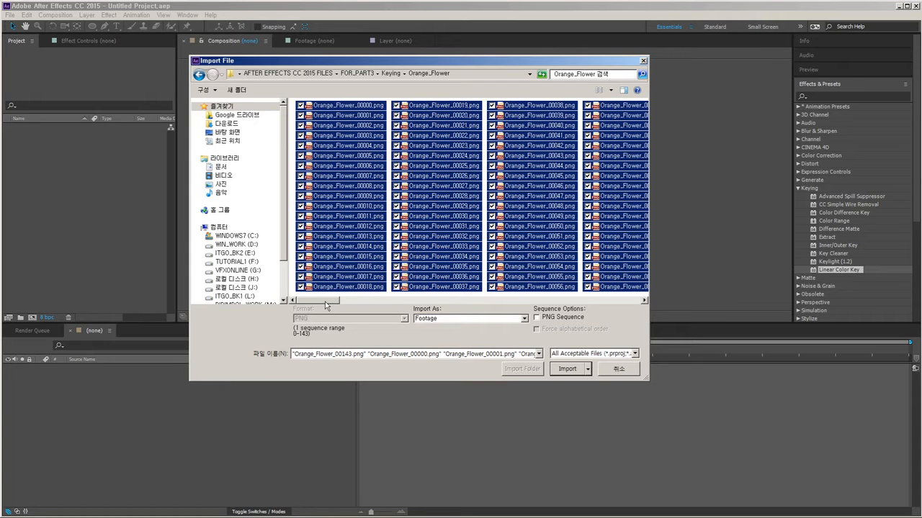
drag(326, 306, 236, 299)
click(501, 272)
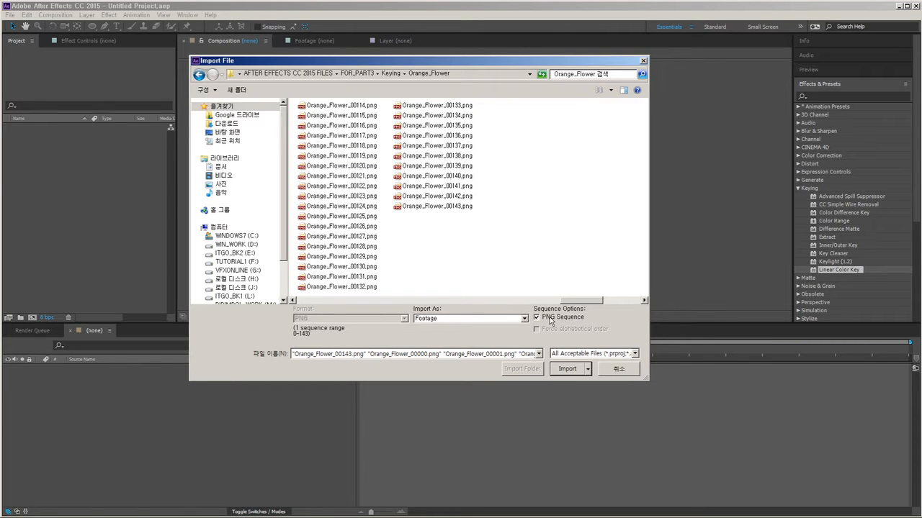
Import the Orange_Flower files as a PNG sequence starting from Orange_Flower_00000.png.
drag(587, 300, 335, 306)
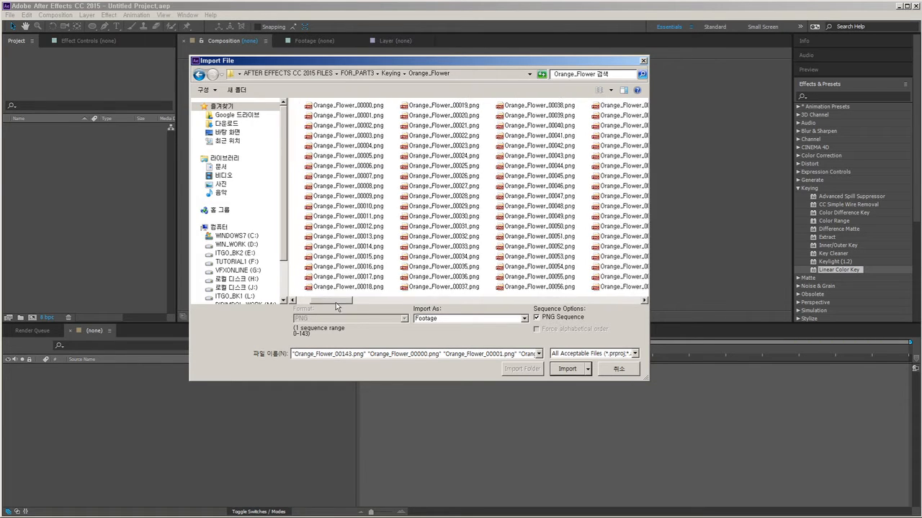
click(360, 107)
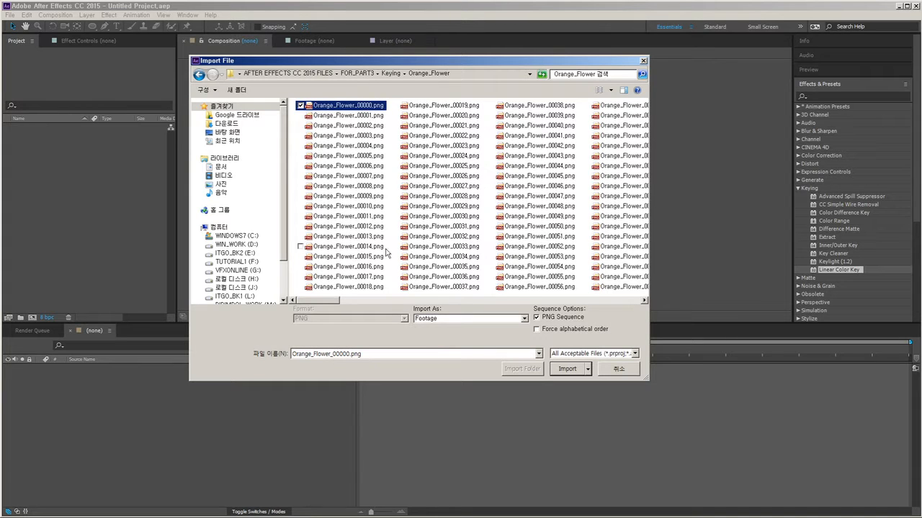
drag(329, 300, 601, 305)
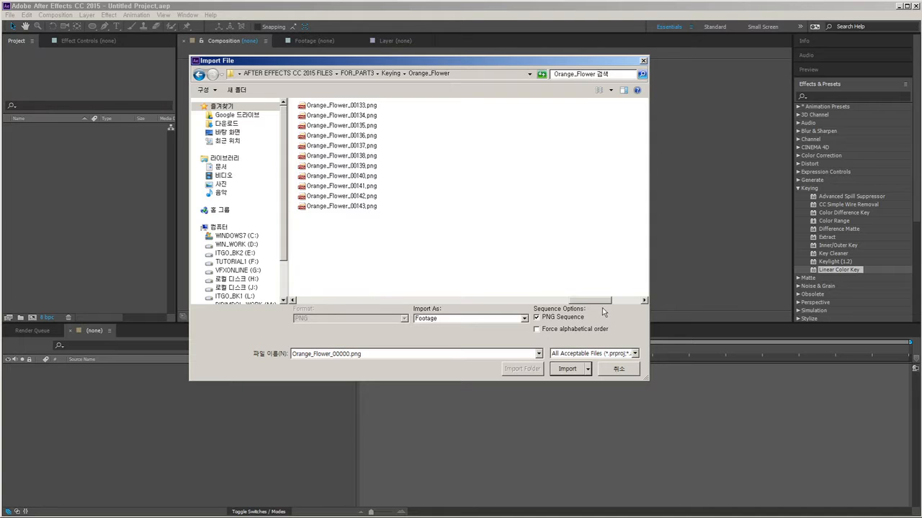
drag(593, 301, 321, 316)
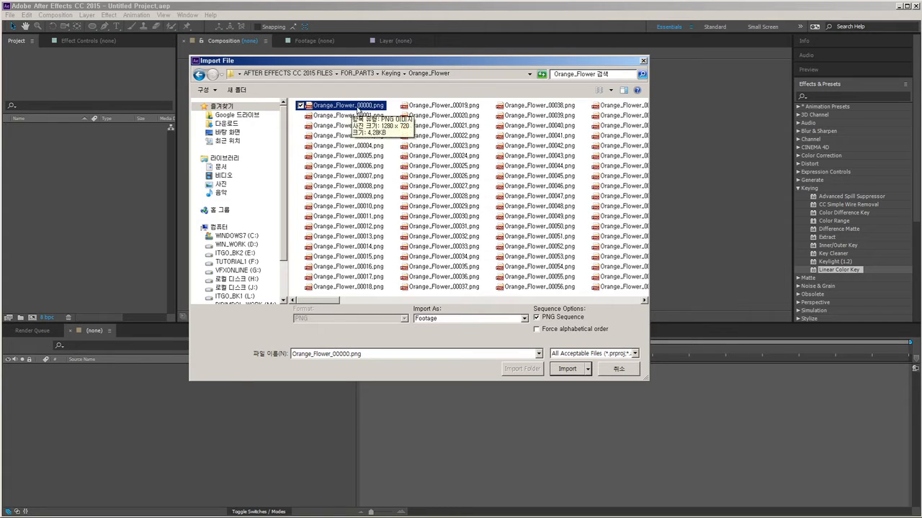
click(566, 370)
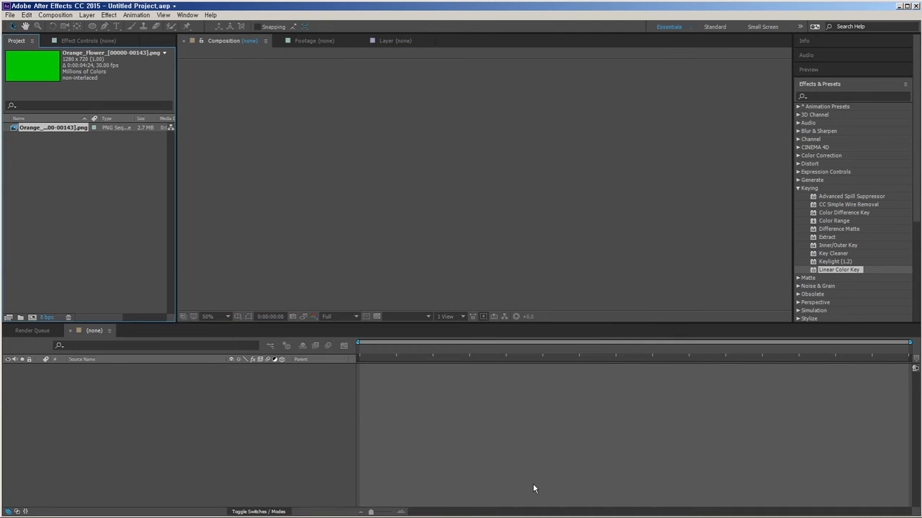
Open the imported Orange_Flower sequence in the footage viewer, fit it to the view and play it.
double_click(15, 129)
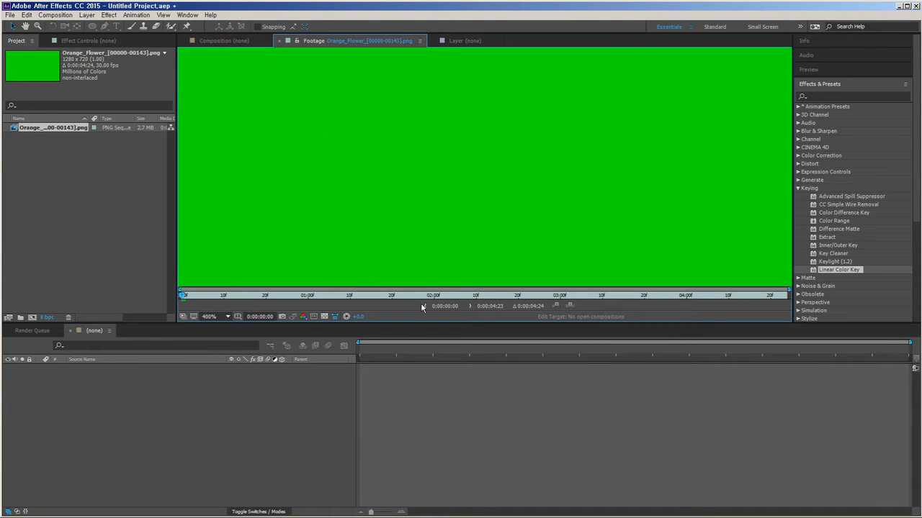
click(227, 316)
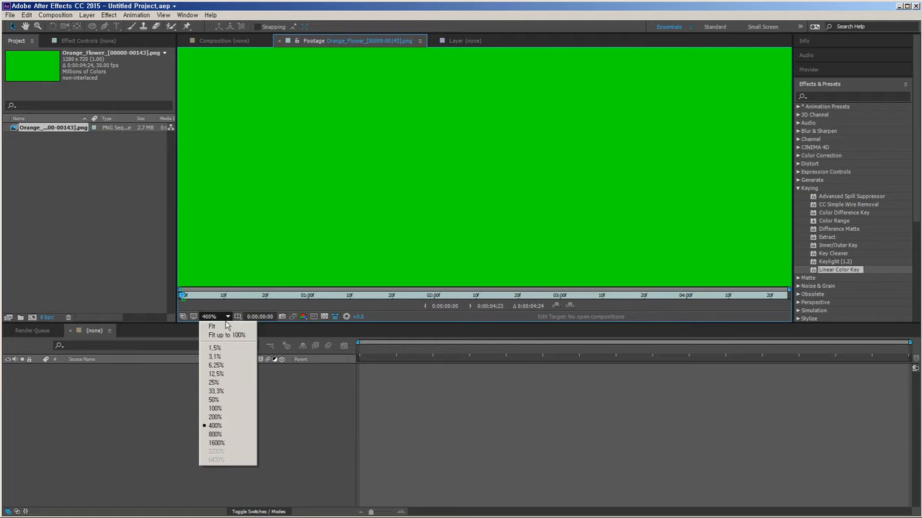
click(216, 341)
key(space)
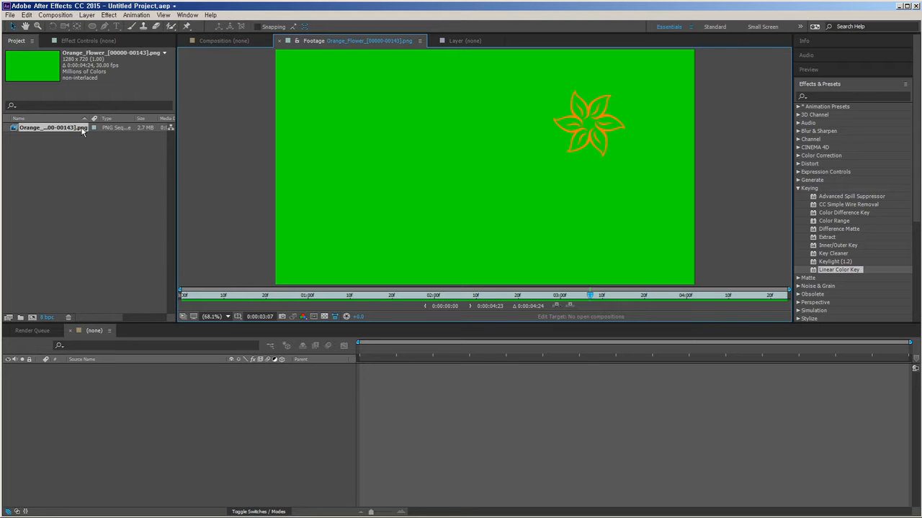
Interpret the Orange_Flower footage at an assumed frame rate of 29.97 frames per second.
click(59, 154)
click(66, 128)
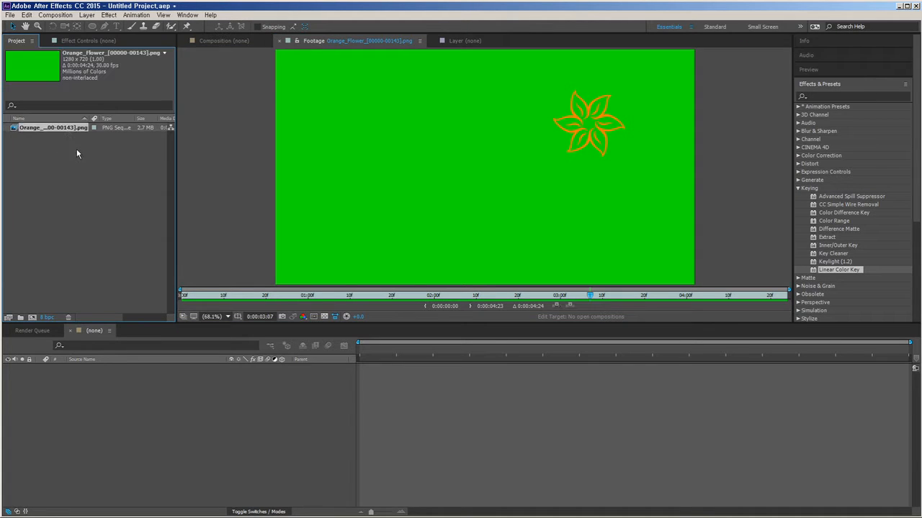
right_click(80, 131)
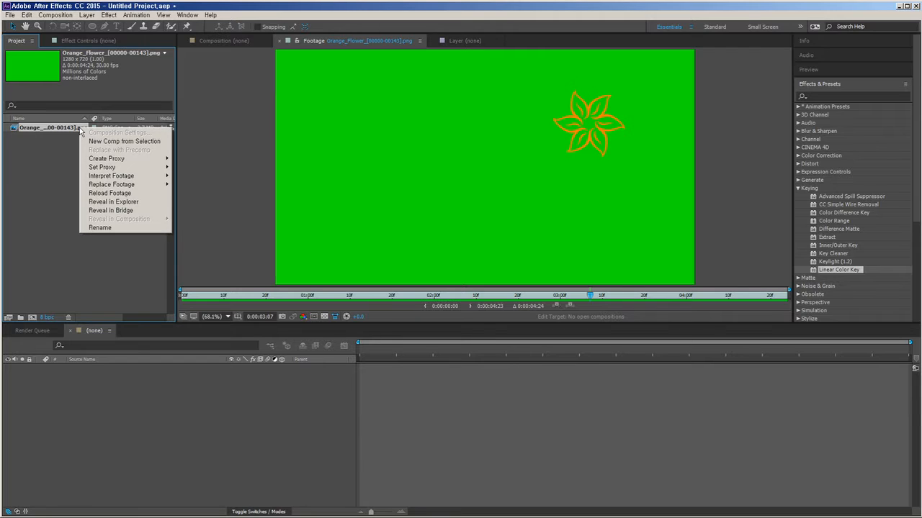
mouse_move(144, 179)
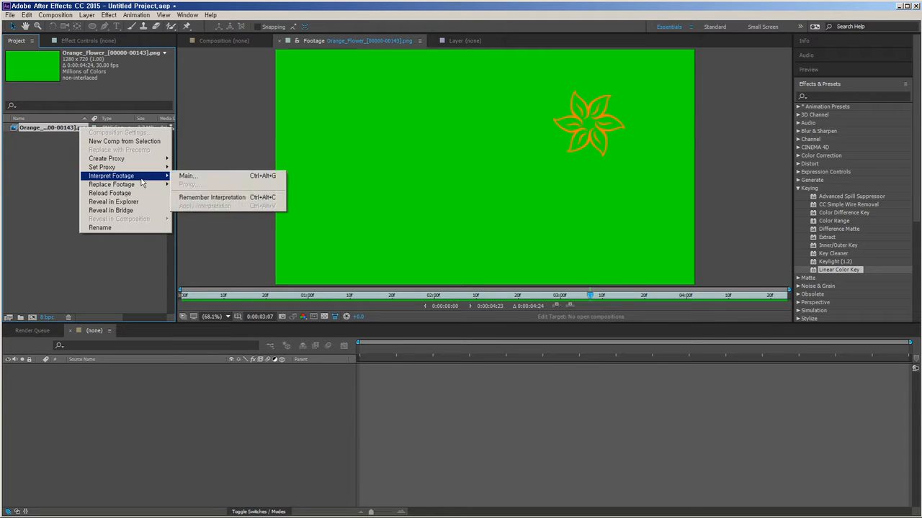
click(189, 176)
drag(670, 94, 440, 95)
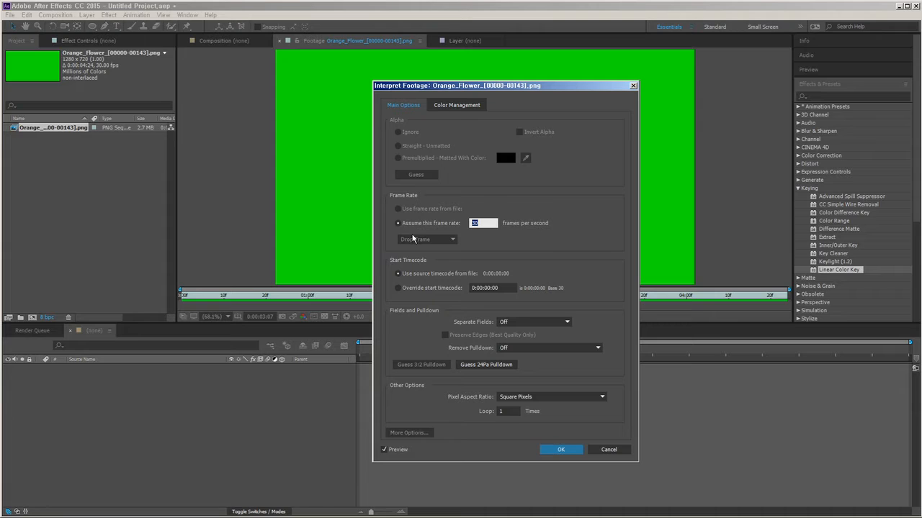
text(29.97)
click(562, 449)
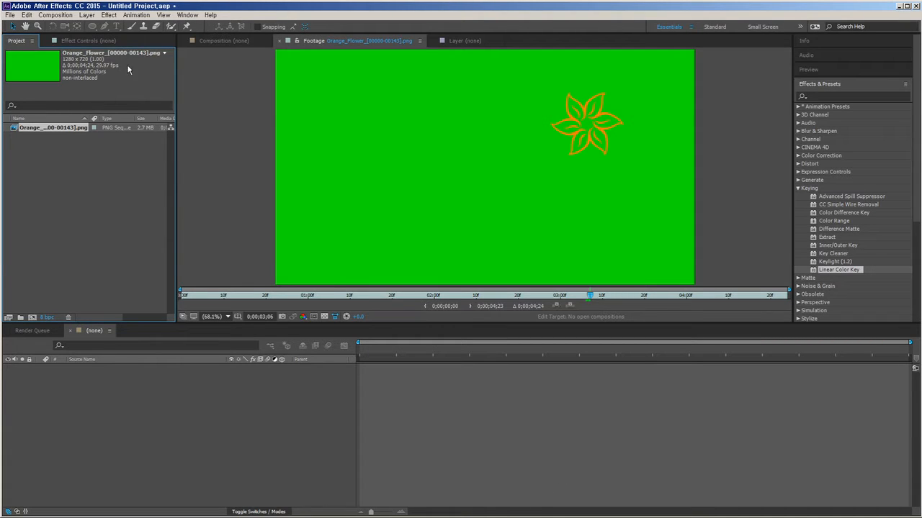
Create a composition from the Orange_Flower sequence and preview it fitted to the viewer.
click(60, 170)
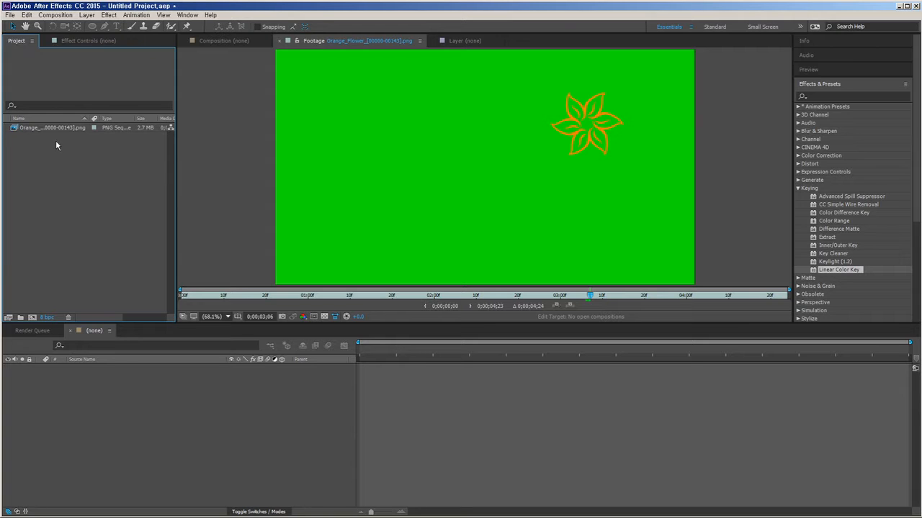
drag(52, 127, 31, 318)
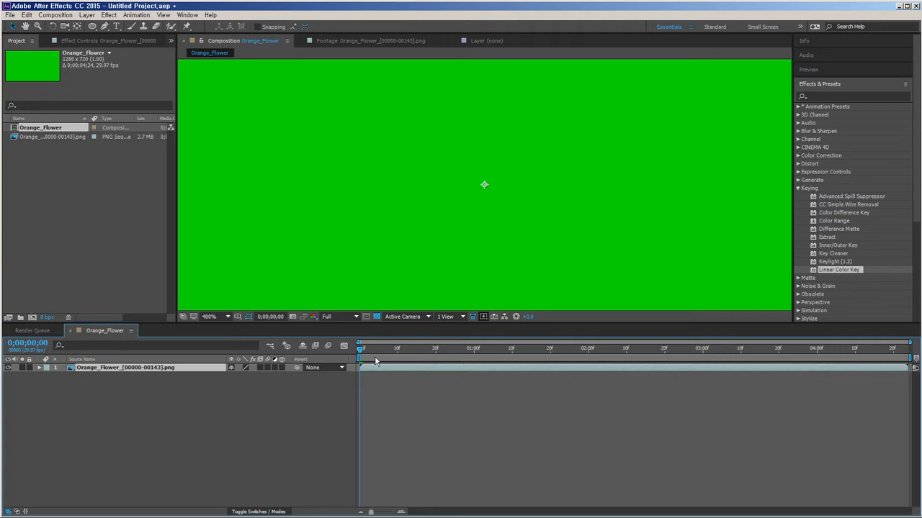
key(space)
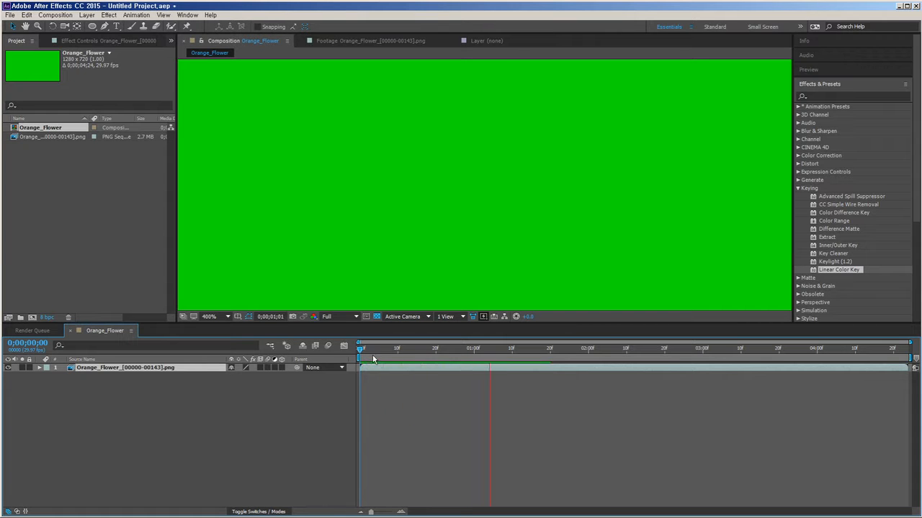
click(211, 316)
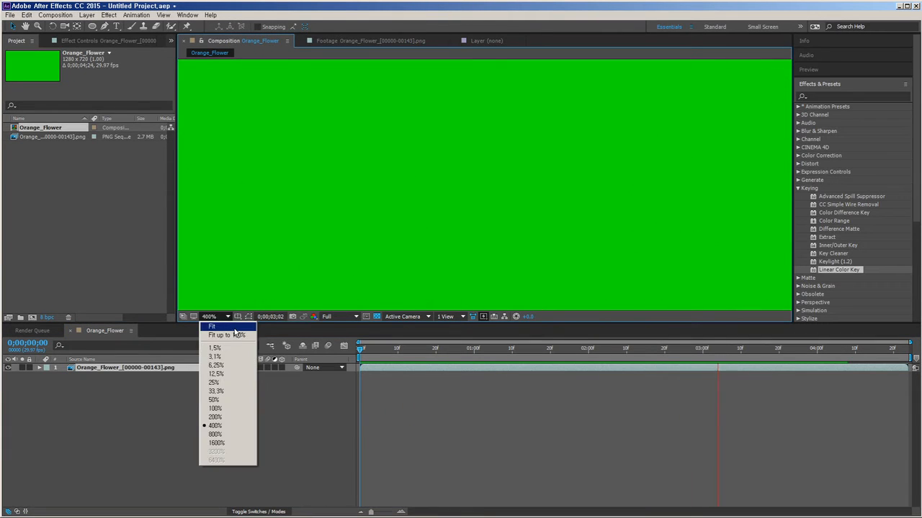
click(235, 334)
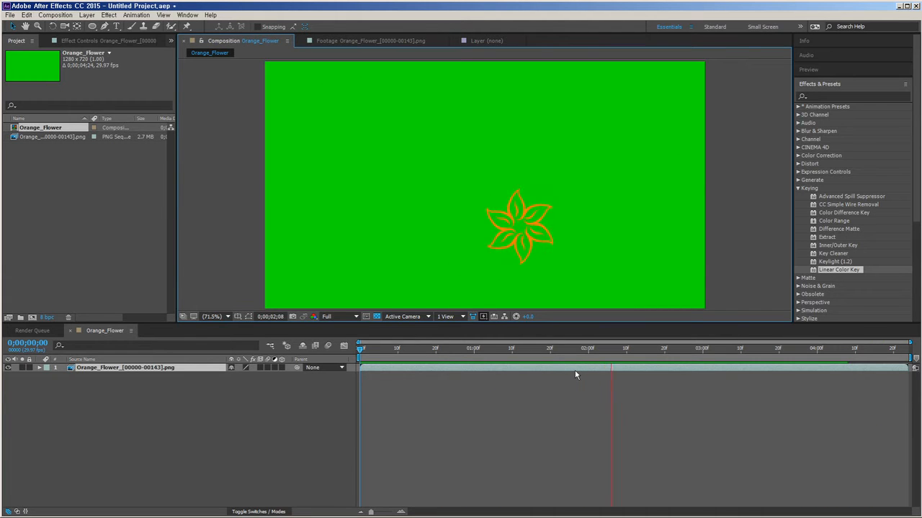
key(space)
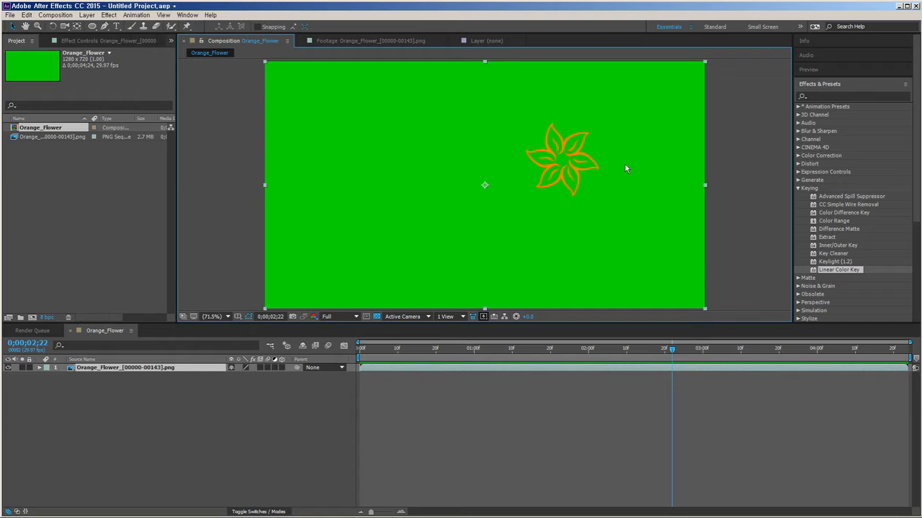
Examine the edges of the orange flower against the green background at 400% magnification.
scroll(625, 164, up, 3)
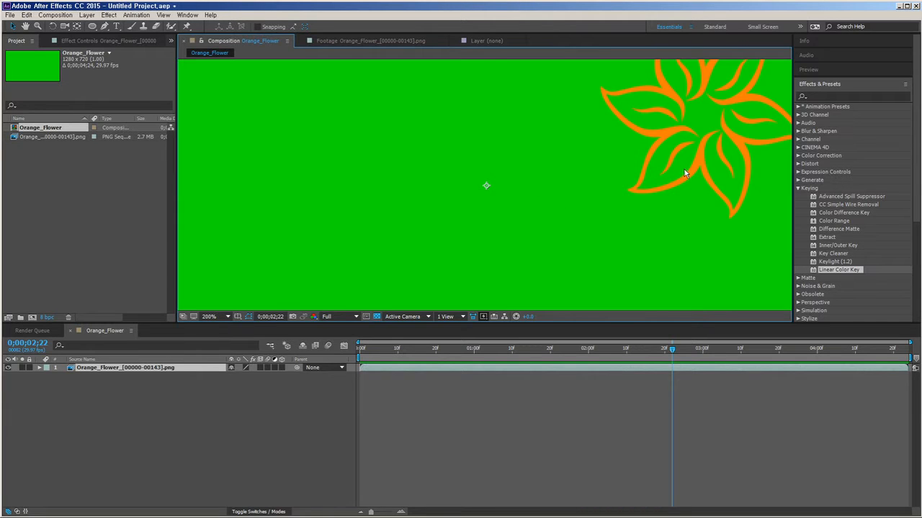
drag(684, 169, 501, 253)
key(period)
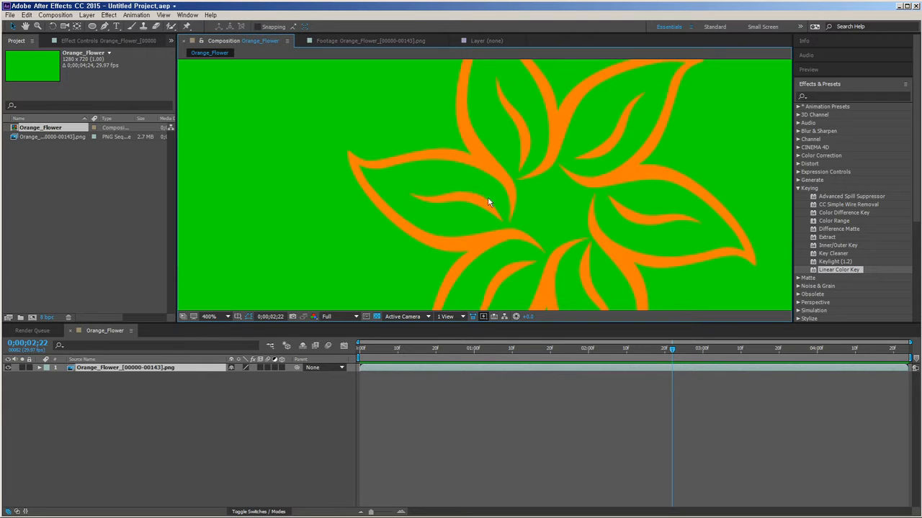
Create a 1280 x 720 solid in blue #0048FF and place it beneath the Orange_Flower layer.
key(comma)
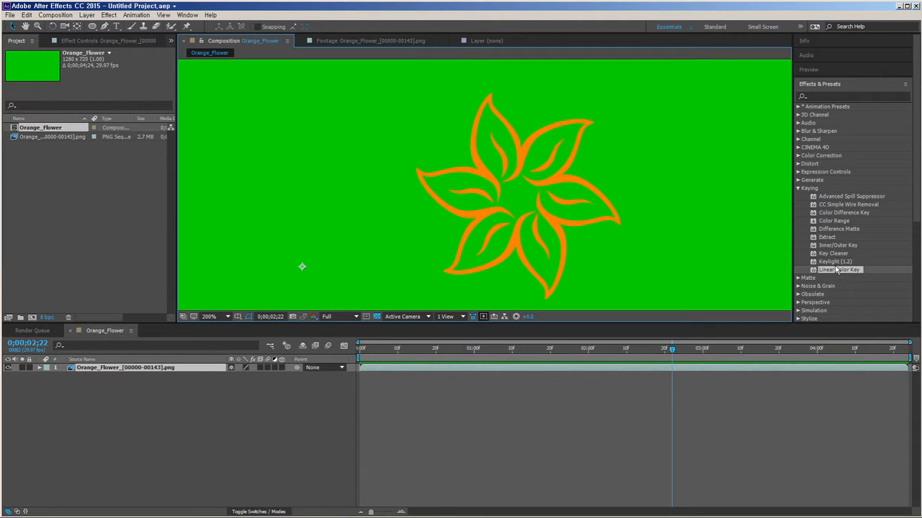
scroll(502, 230, down, 6)
scroll(502, 229, up, 2)
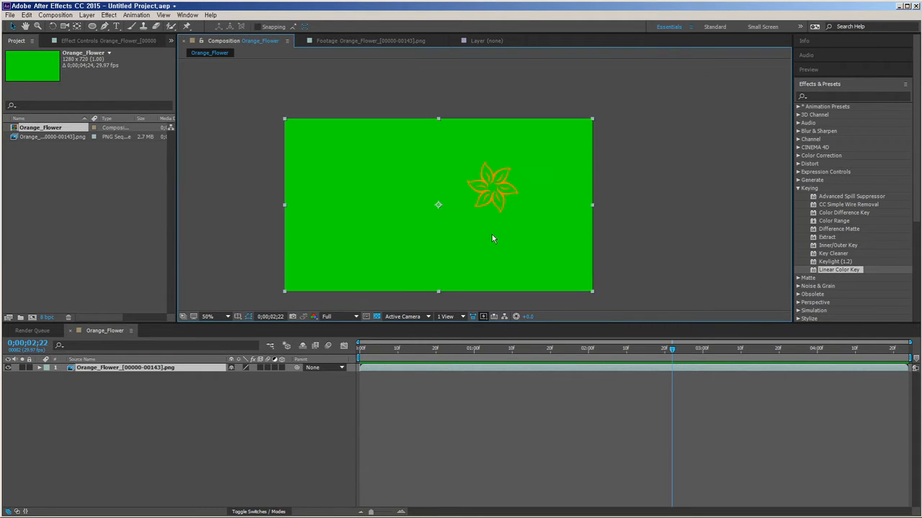
click(473, 418)
key(ctrl+y)
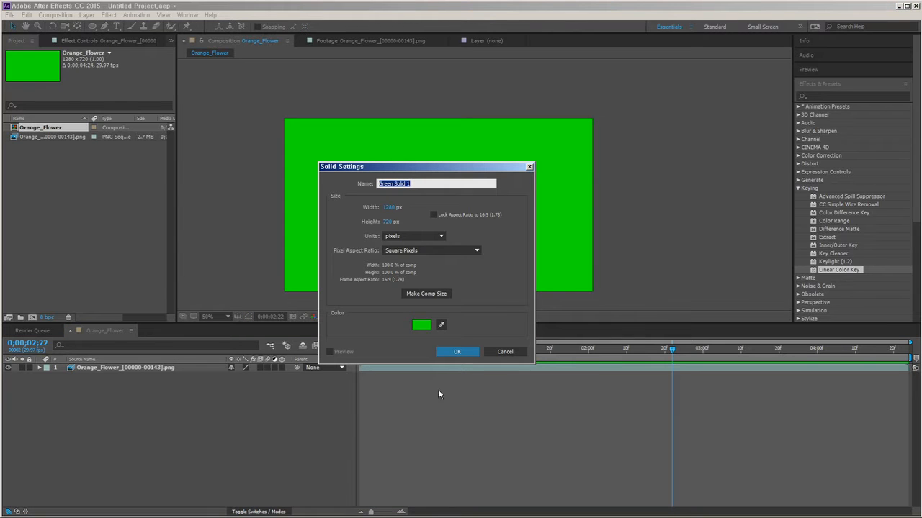
click(424, 325)
drag(675, 346, 674, 322)
click(751, 277)
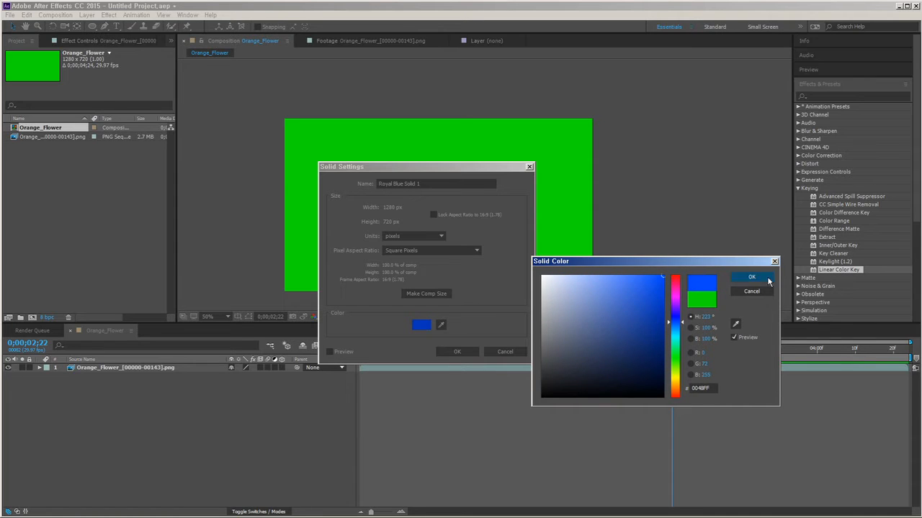
click(459, 352)
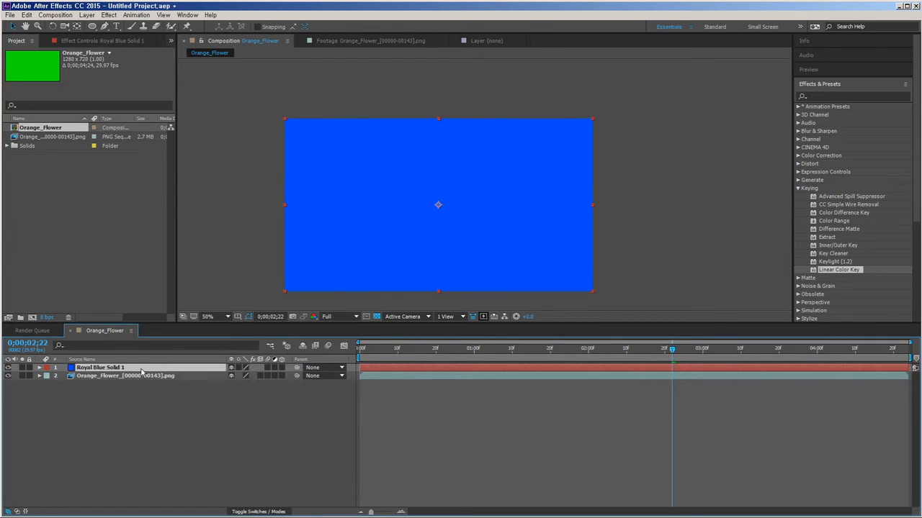
drag(142, 373, 150, 423)
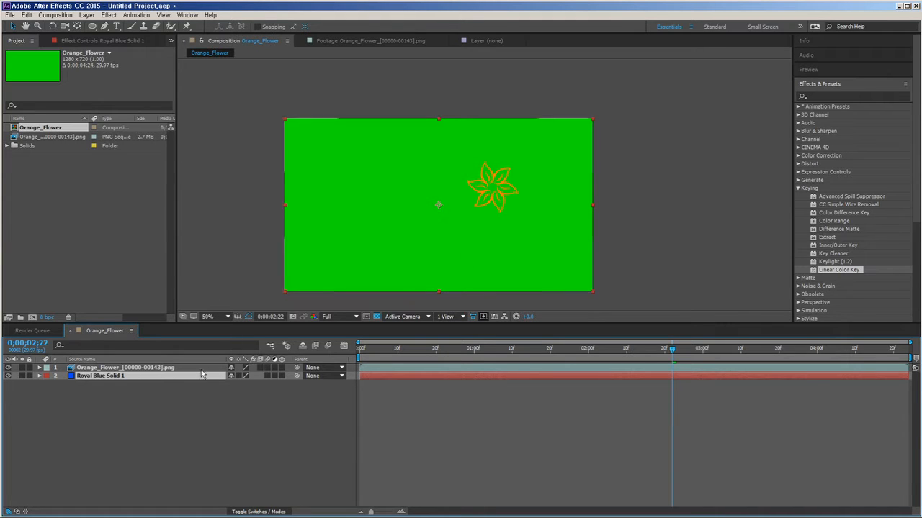
View the Orange_Flower composition's alpha channel, then return its display to RGB.
click(406, 243)
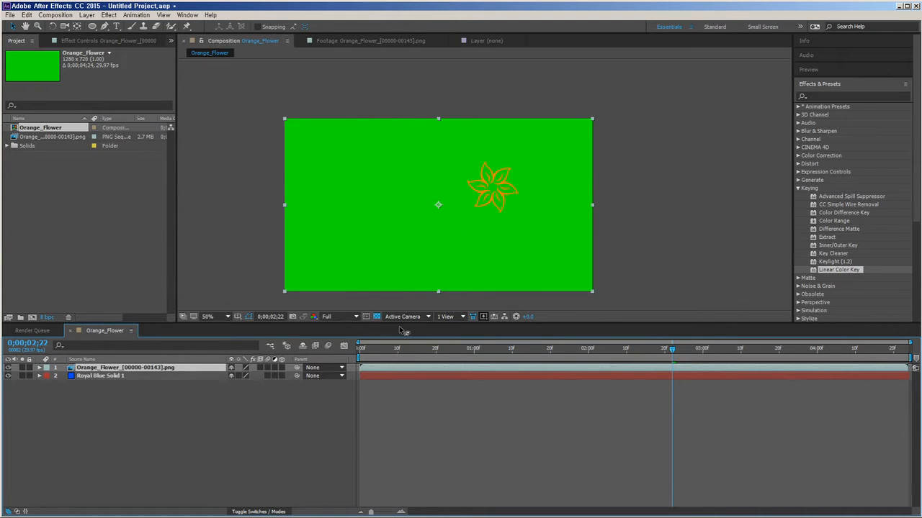
click(314, 317)
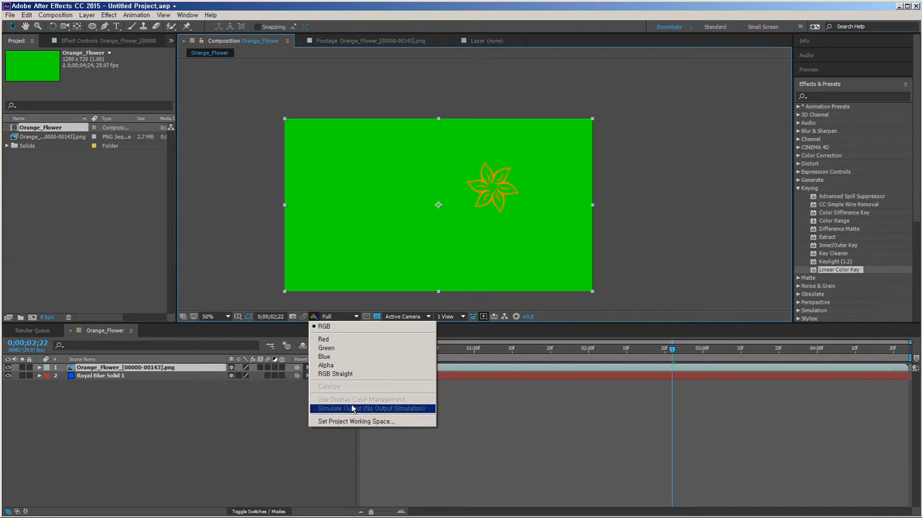
click(364, 366)
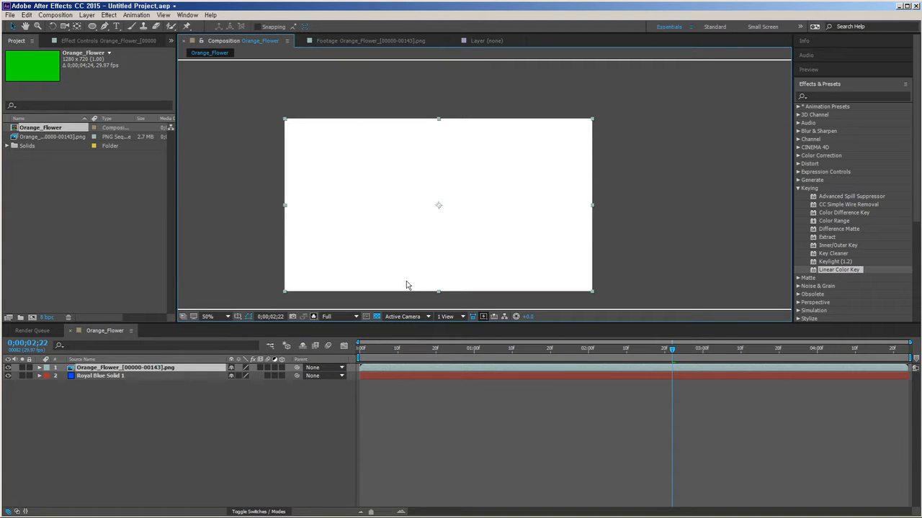
click(314, 318)
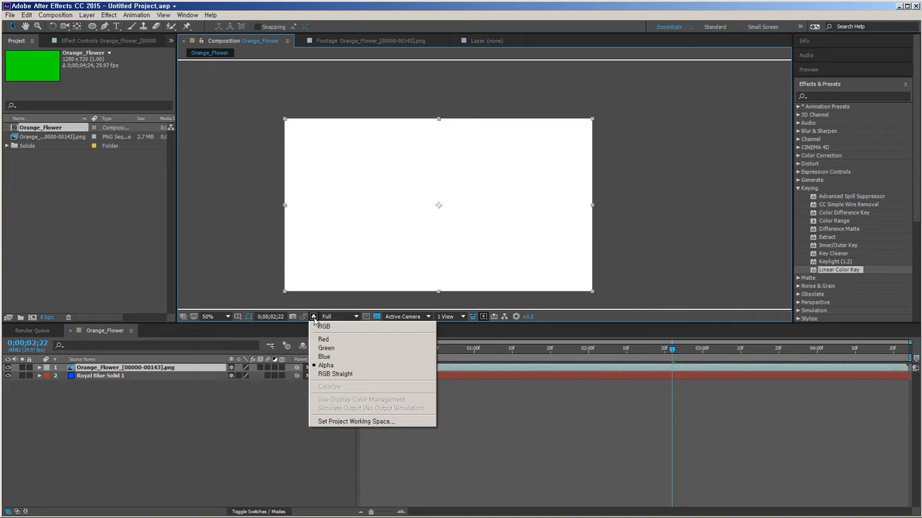
click(357, 334)
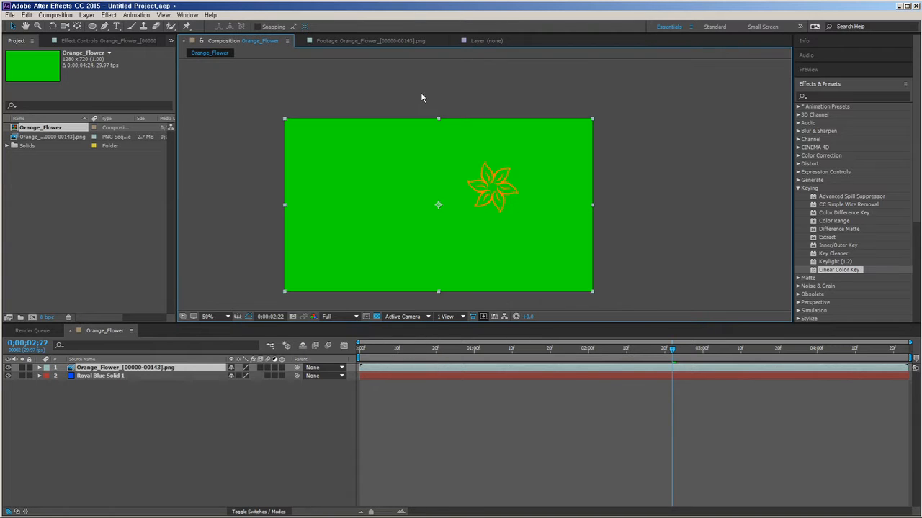
Check the alpha channel of the source Orange_Flower footage, restore RGB and return to the composition.
click(347, 41)
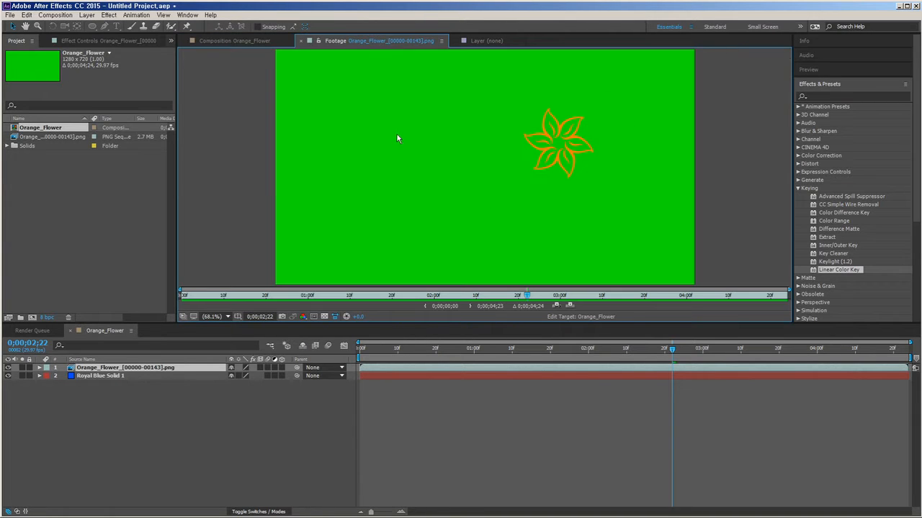
click(303, 317)
click(355, 365)
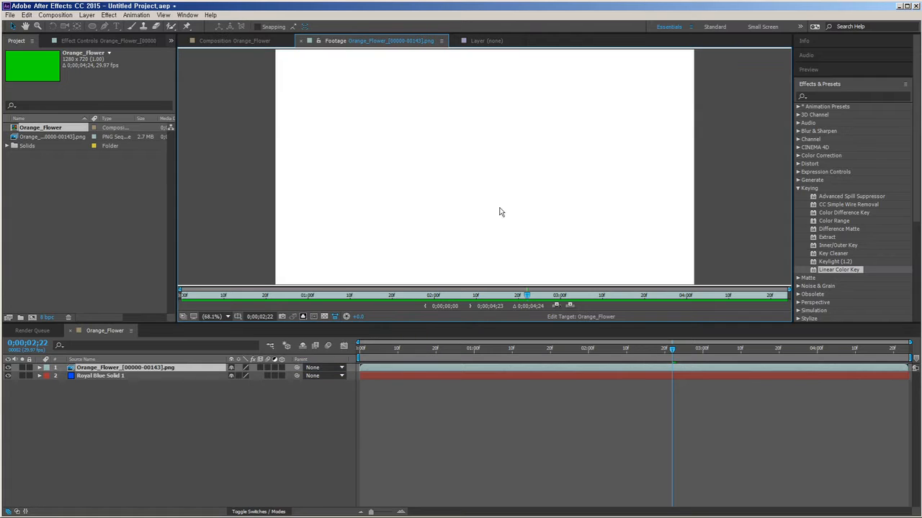
click(305, 318)
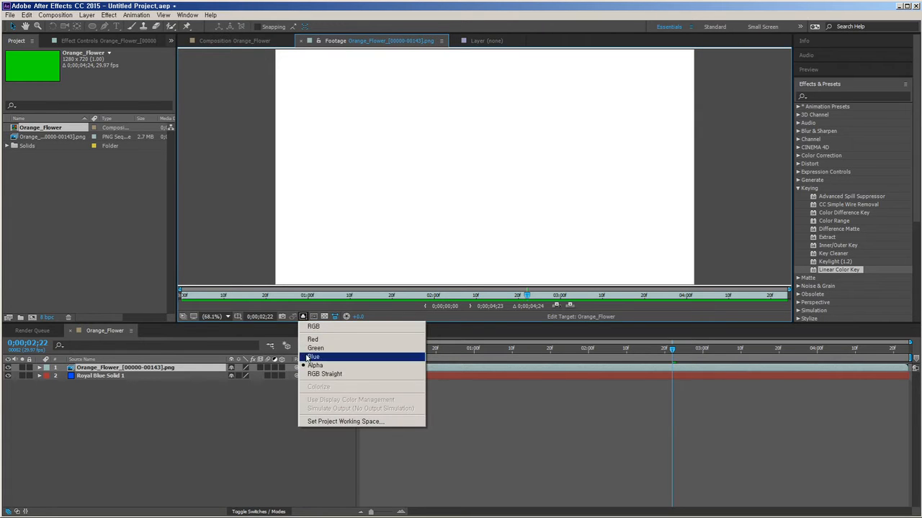
click(324, 324)
click(254, 41)
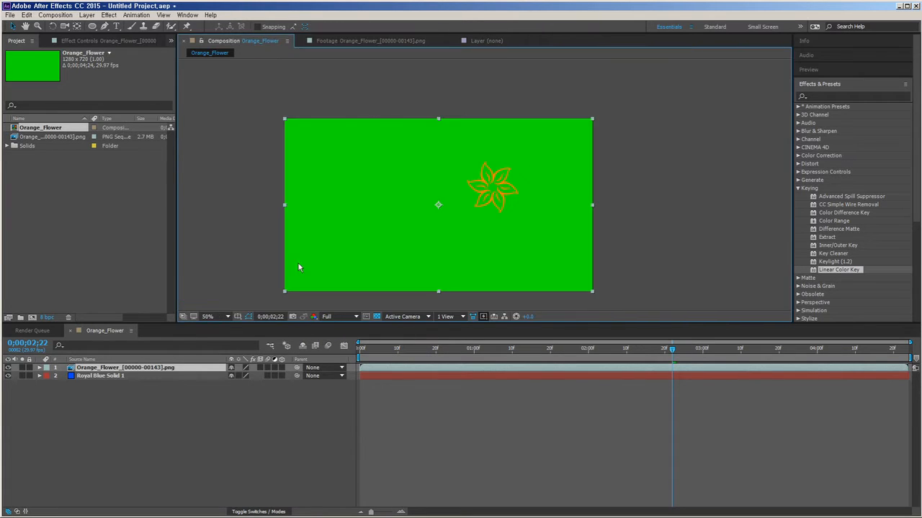
Apply the Extract keying effect to the Orange_Flower layer.
click(832, 239)
click(841, 270)
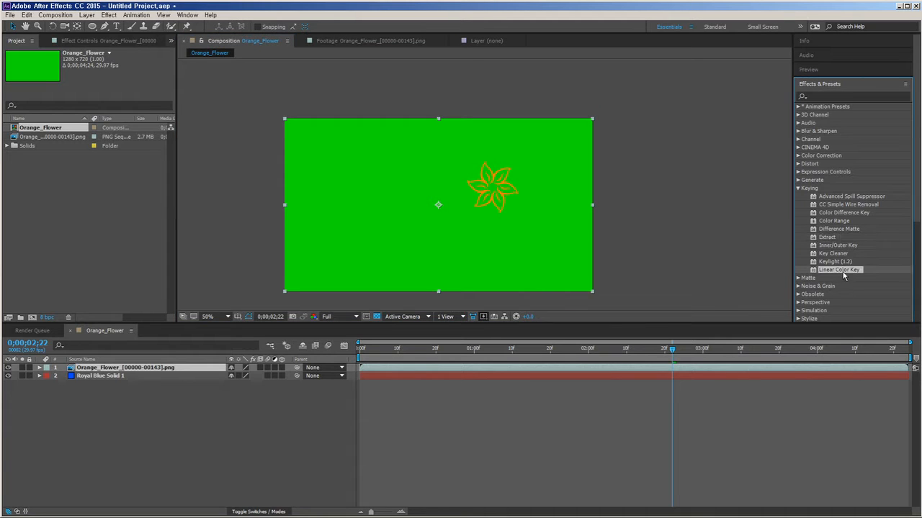
click(829, 238)
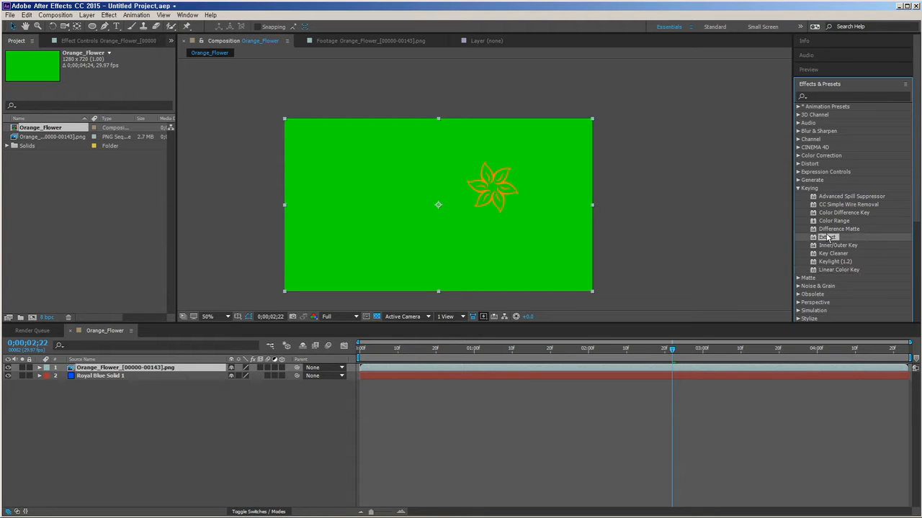
drag(828, 238, 179, 368)
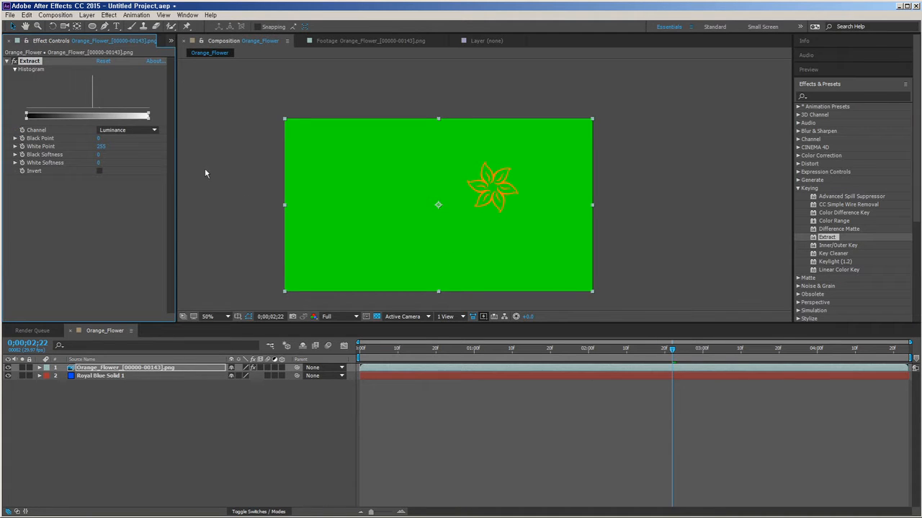
Set Extract to the Green channel with Black Point 123 and White Point 227 to key out the background.
click(144, 131)
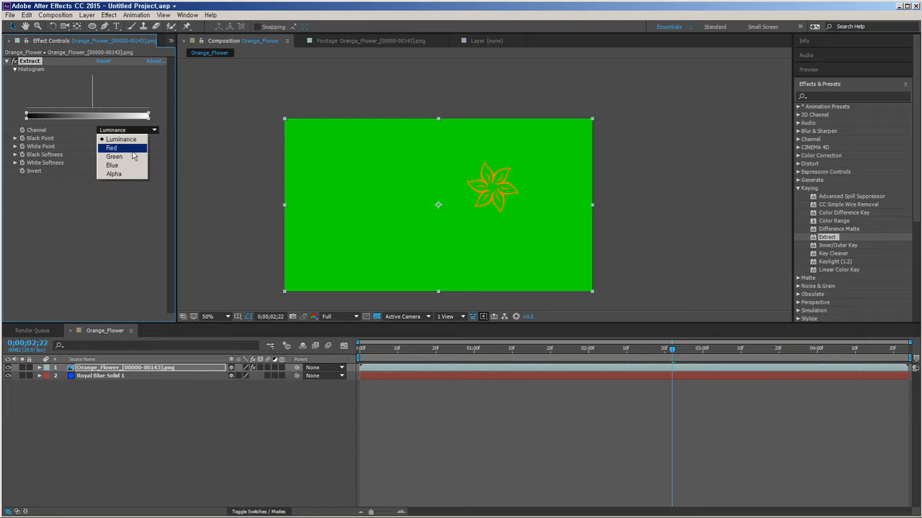
click(245, 221)
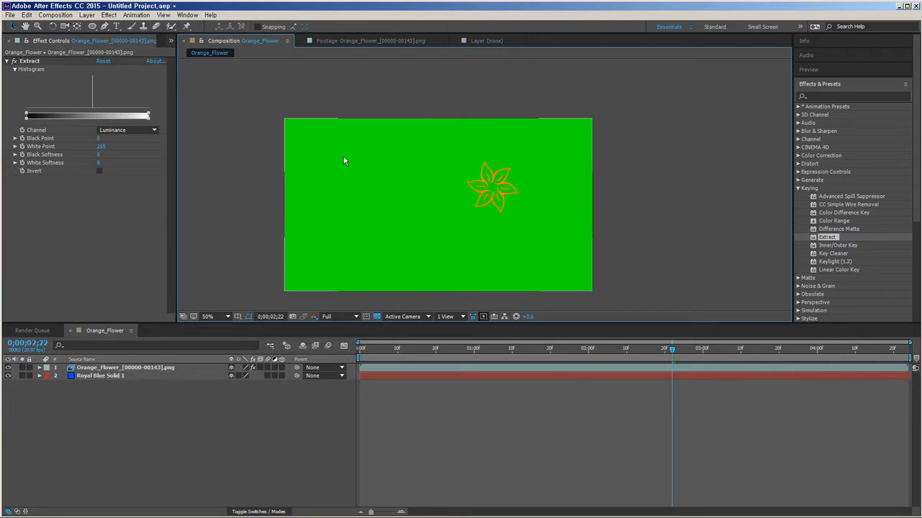
click(130, 131)
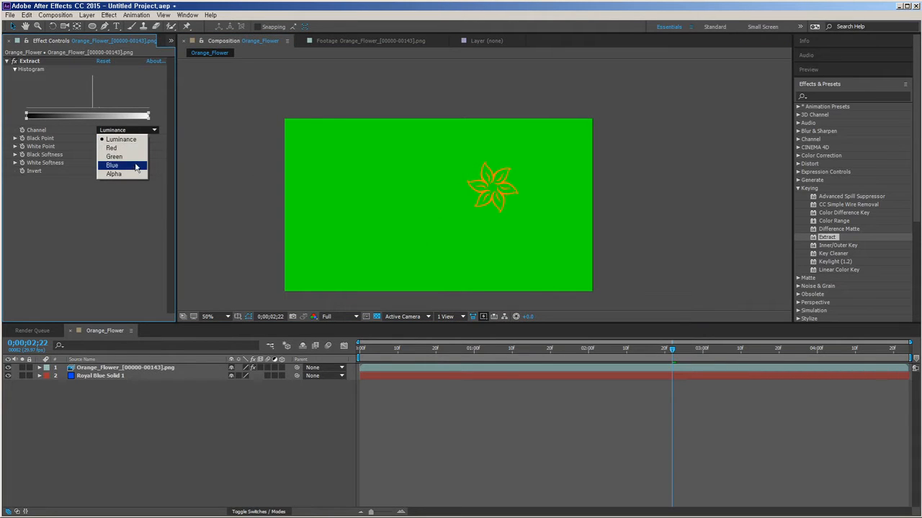
click(133, 156)
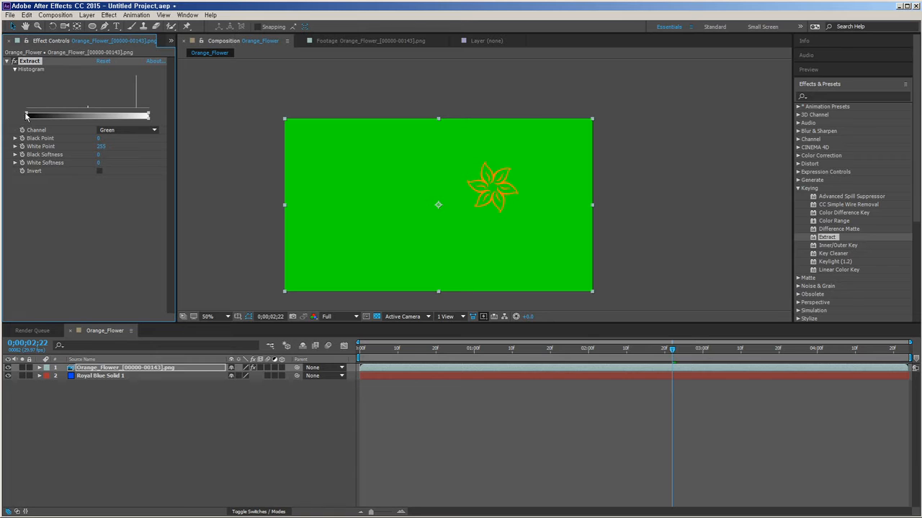
drag(26, 115, 85, 118)
drag(149, 115, 135, 115)
Hide the blue solid layer so that only the keyed flower is displayed.
key(period)
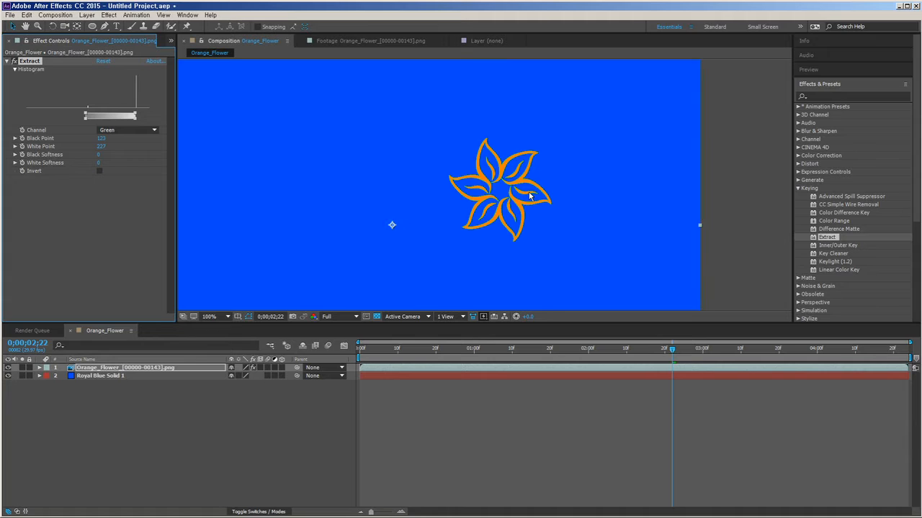
scroll(529, 194, up, 1)
scroll(519, 191, up, 1)
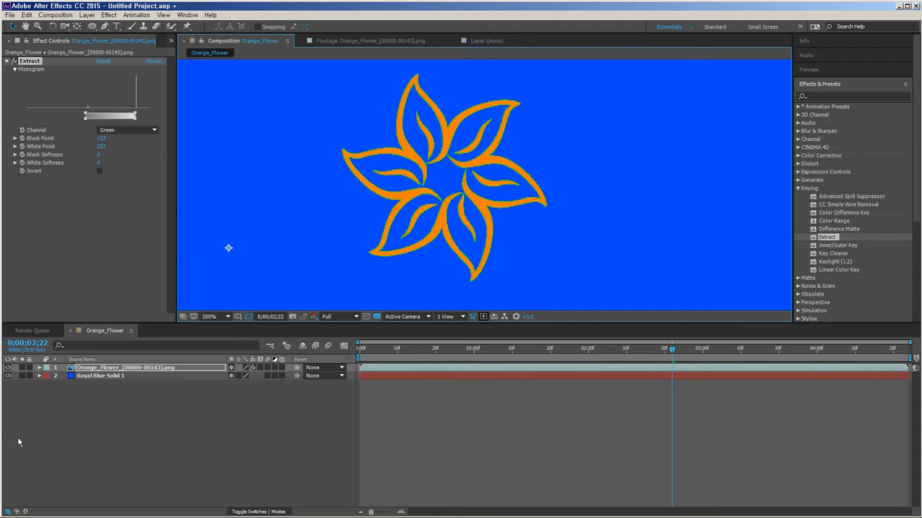
click(109, 376)
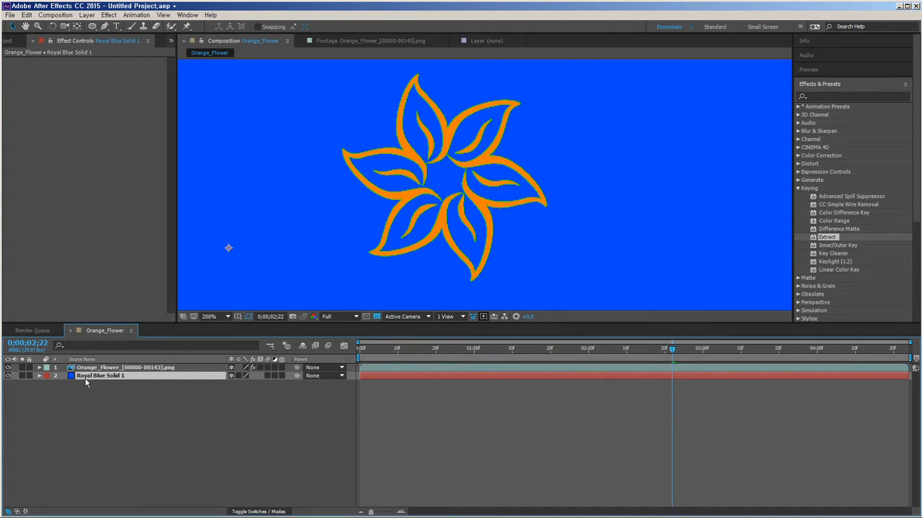
click(8, 376)
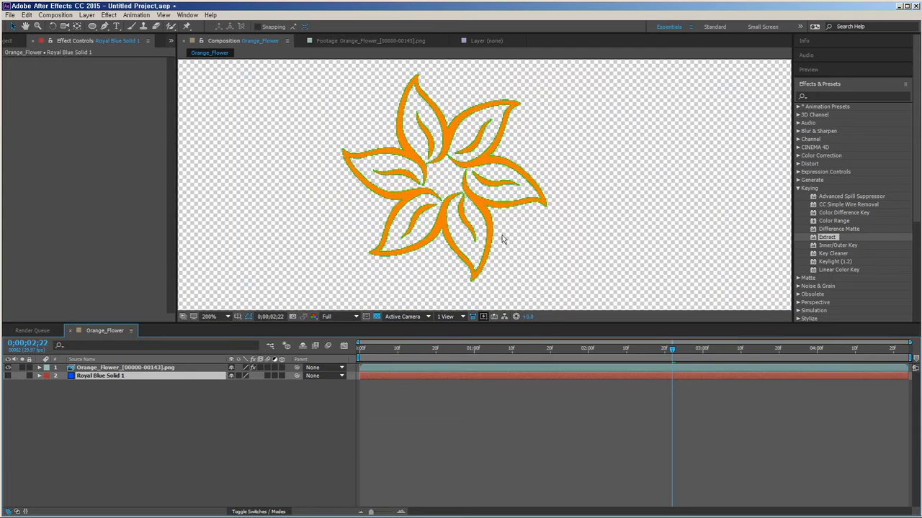
Compare the keyed flower with and without the transparency grid, leaving the grid off.
click(376, 317)
scroll(518, 247, down, 6)
scroll(500, 228, up, 5)
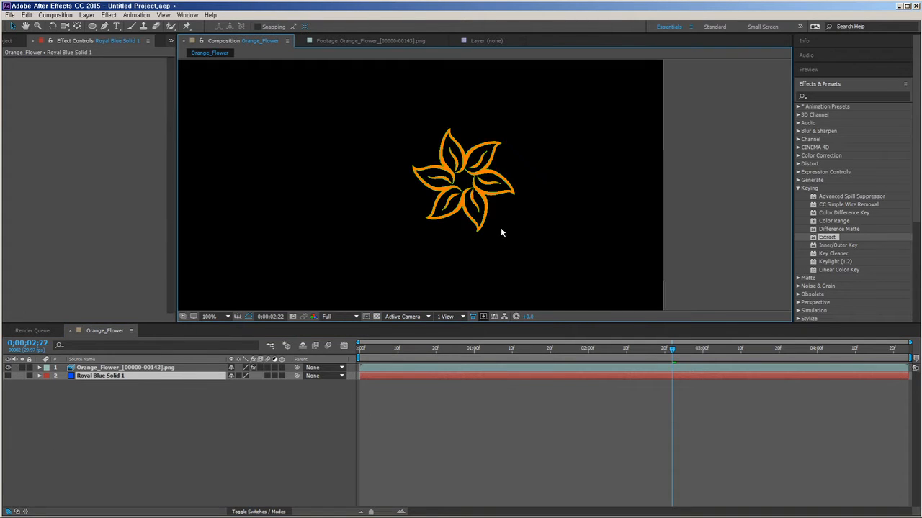
click(376, 317)
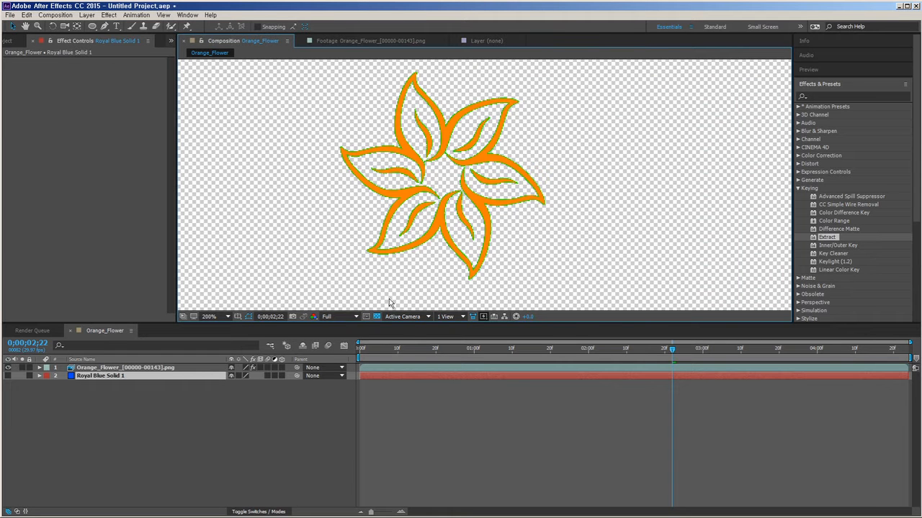
click(376, 317)
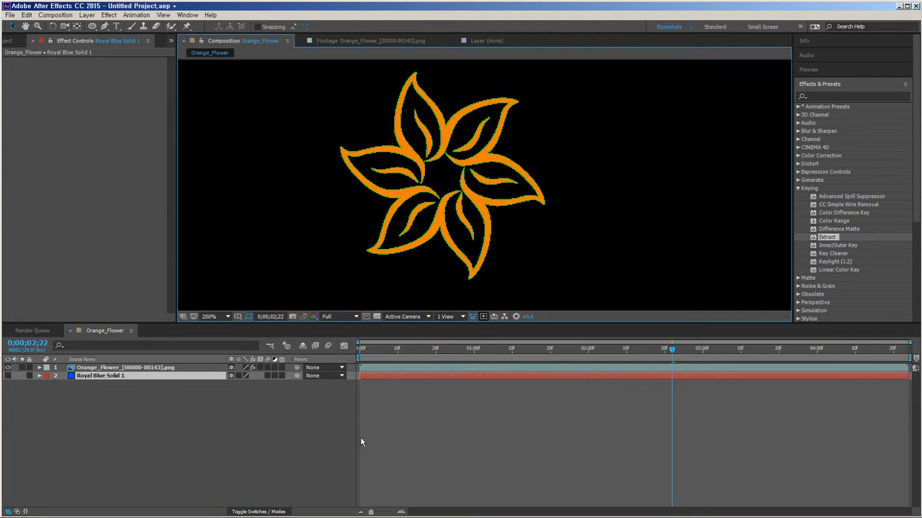
Inspect the keyed flower's alpha matte, select the Orange_Flower layer and restore the RGB display.
click(310, 318)
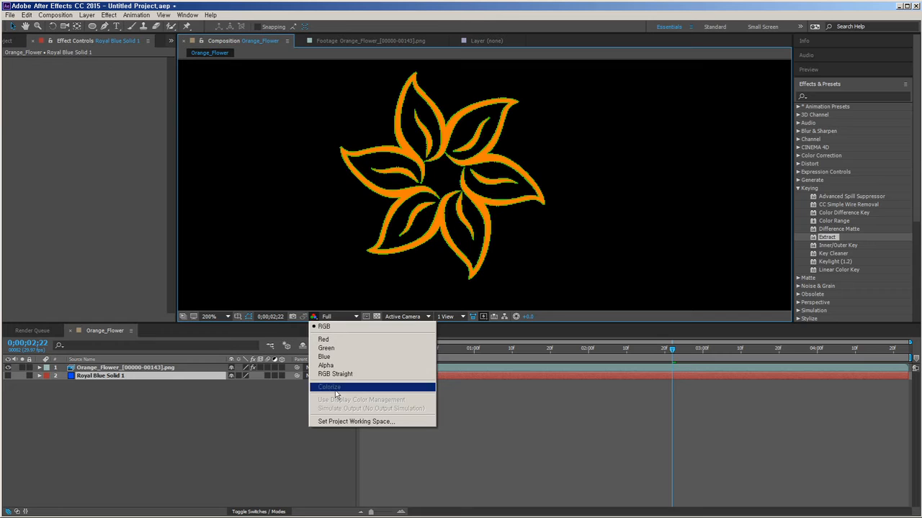
click(404, 368)
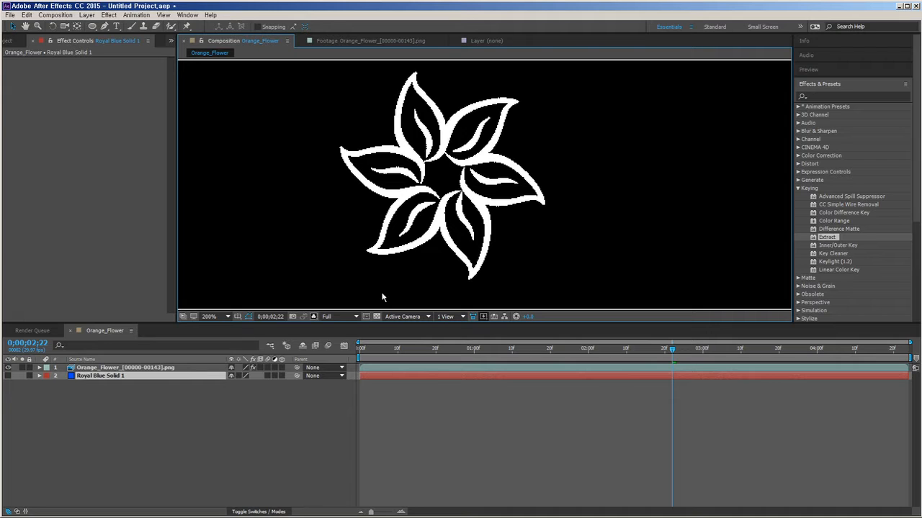
click(173, 369)
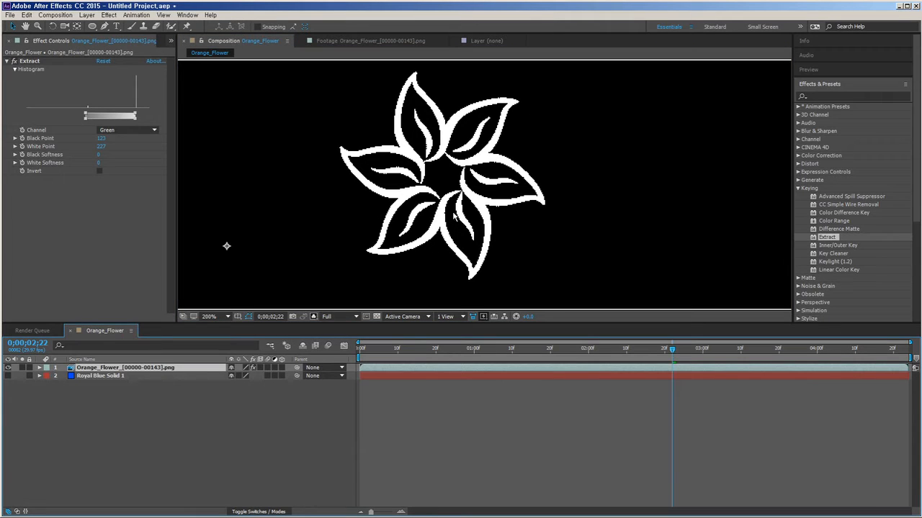
click(315, 317)
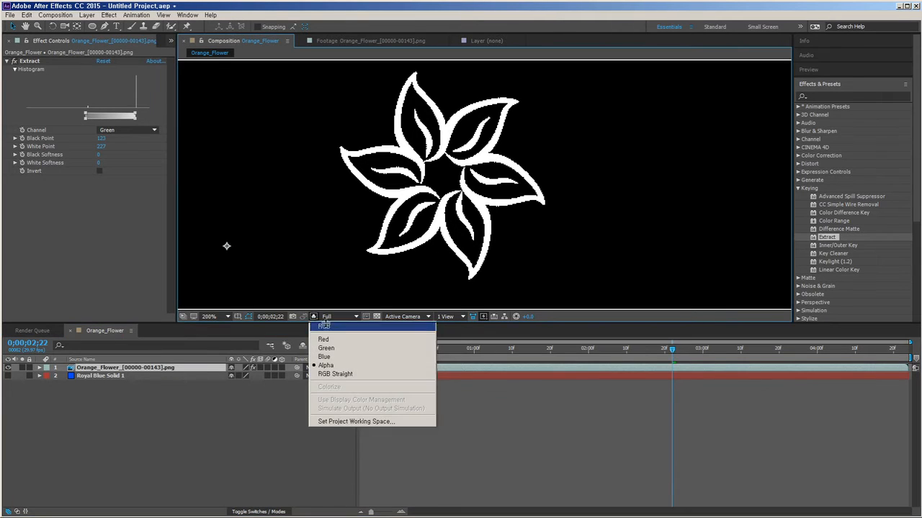
click(328, 324)
Refine the flower's keyed edges in Extract with Black Softness 19, White Point 158 and White Softness 24.
scroll(494, 209, up, 2)
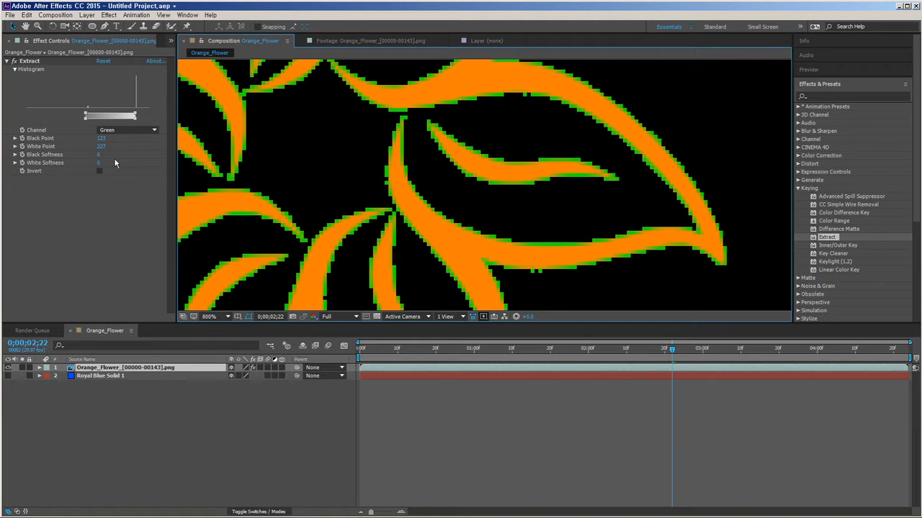
drag(102, 154, 101, 165)
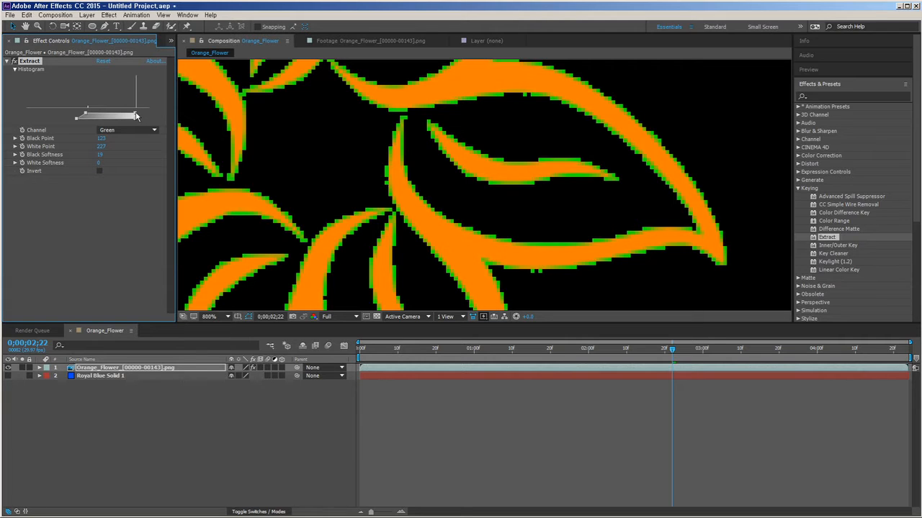
drag(137, 116, 103, 131)
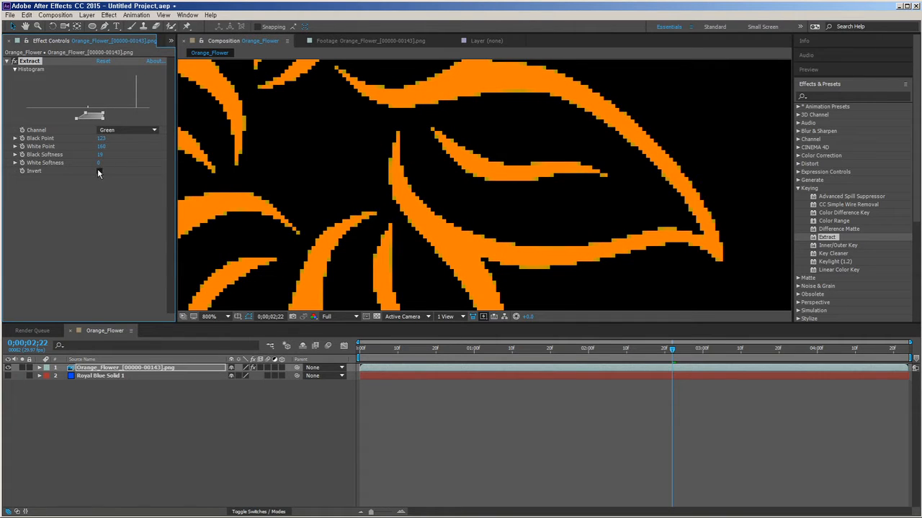
mouse_move(99, 163)
mouse_down()
mouse_move(115, 164)
mouse_move(97, 169)
mouse_move(107, 172)
mouse_up()
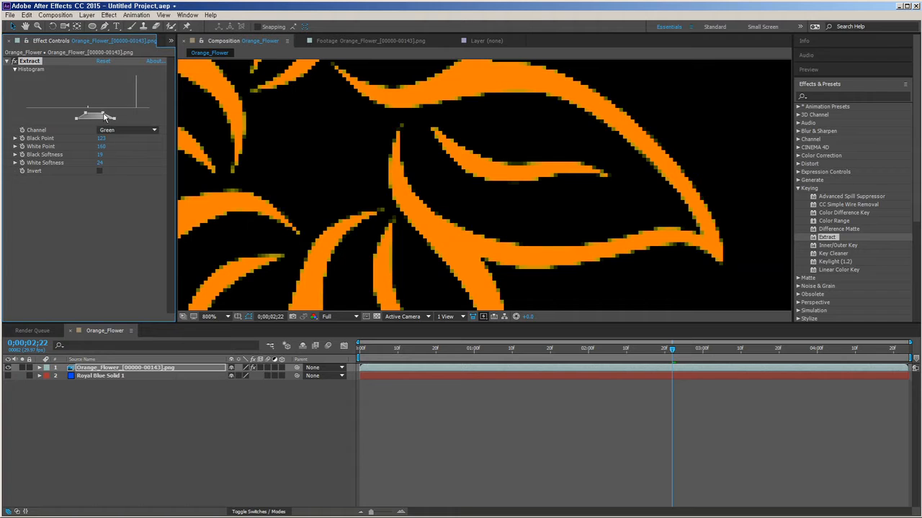
drag(104, 116, 101, 116)
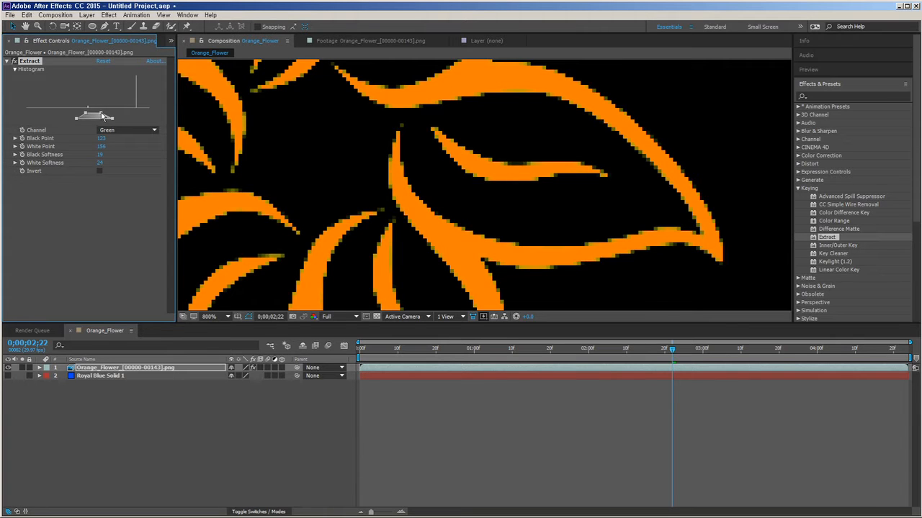
scroll(216, 176, down, 4)
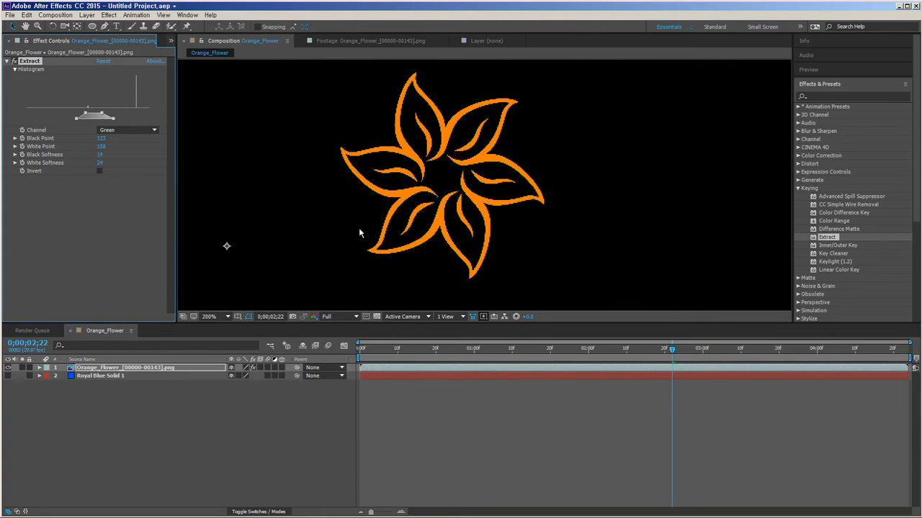
drag(469, 242, 498, 245)
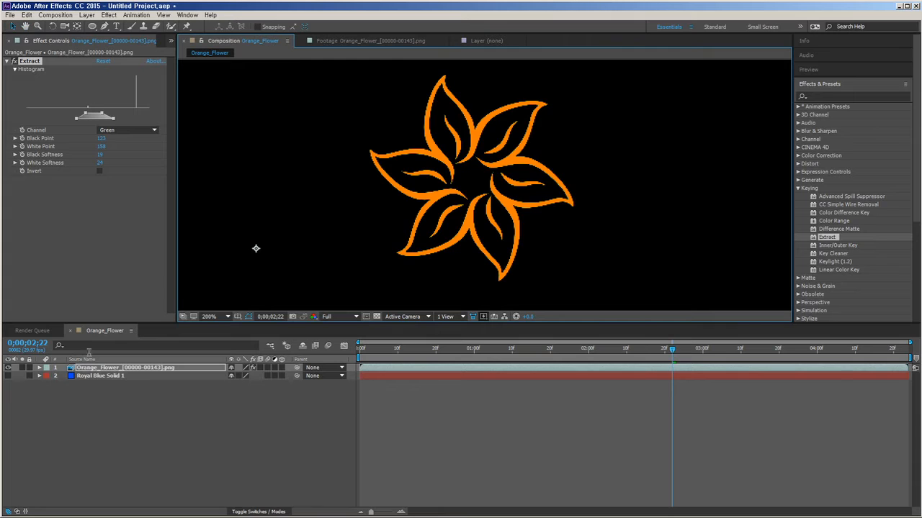
Compare the flower with Extract switched off and on, leaving the effect enabled.
click(15, 61)
key(period)
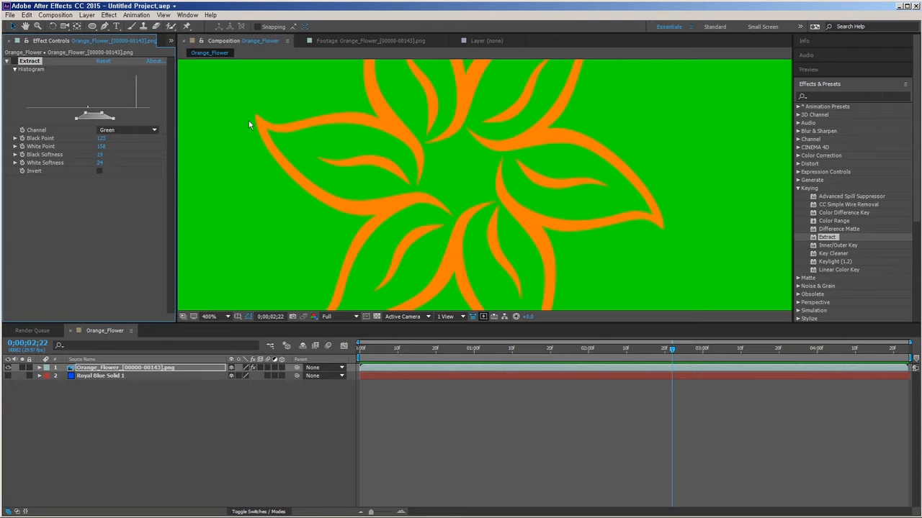
click(14, 61)
scroll(416, 226, down, 4)
scroll(415, 226, up, 1)
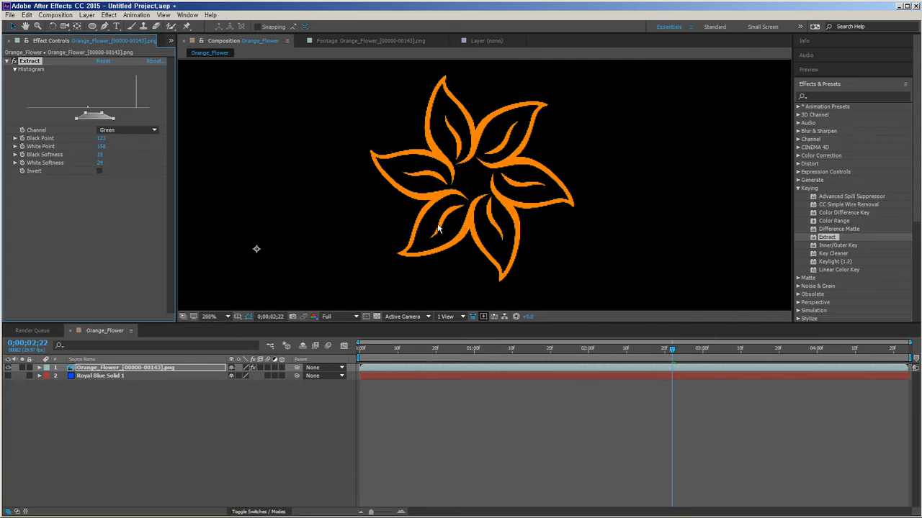
Show the Royal Blue Solid 1 layer behind the keyed flower and check the edges against it.
click(8, 376)
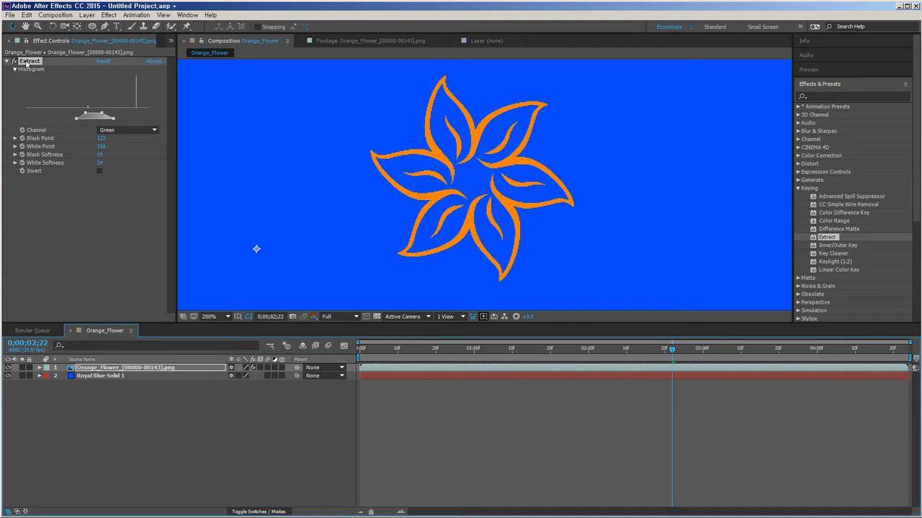
scroll(597, 240, up, 4)
scroll(584, 232, down, 2)
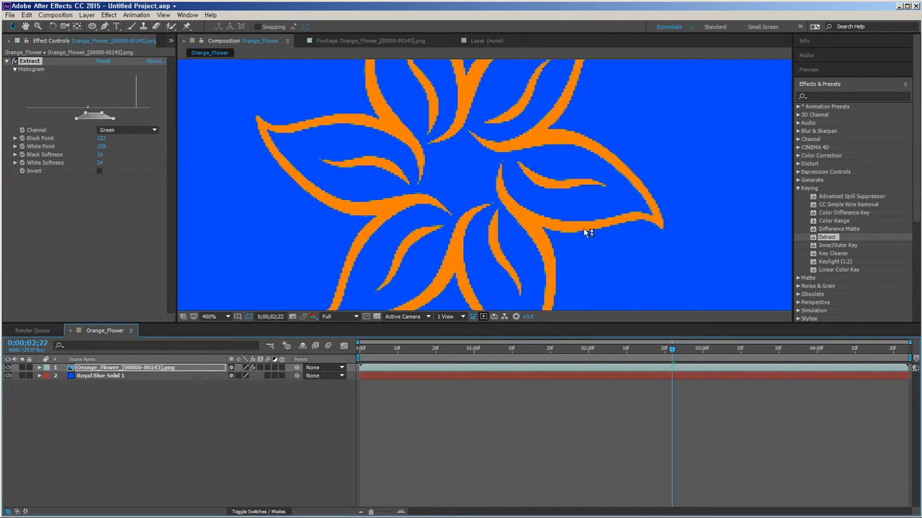
Disable the Extract effect on the Orange_Flower layer.
click(80, 246)
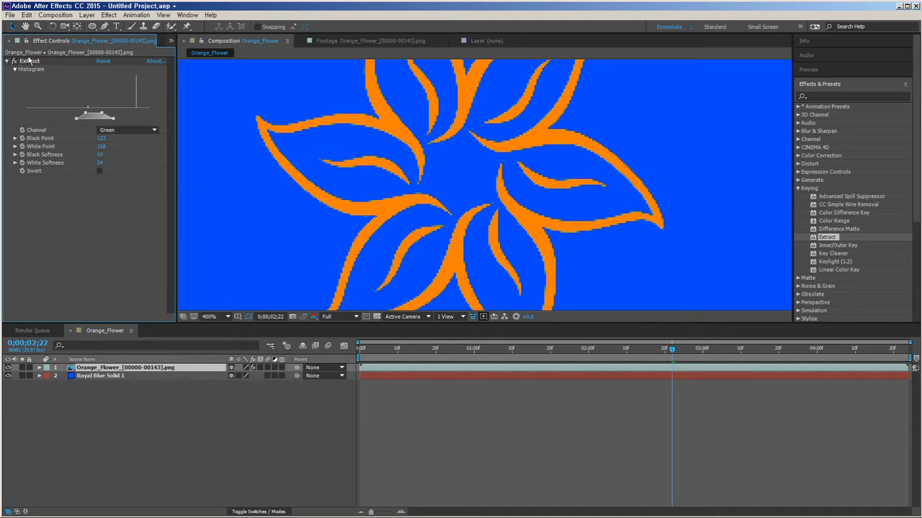
click(29, 61)
click(13, 62)
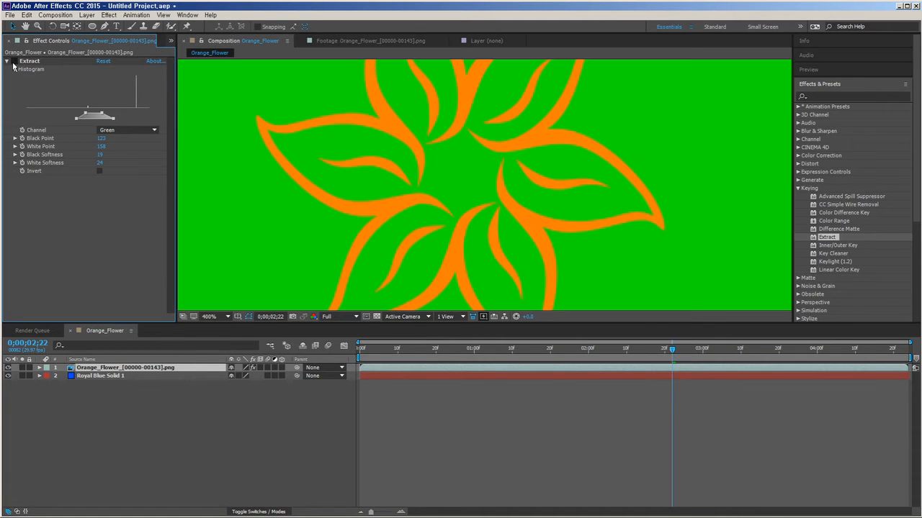
Apply Linear Color Key to the Orange_Flower layer and sample the green background as its Key Color.
click(828, 272)
drag(849, 270, 212, 368)
scroll(564, 217, down, 2)
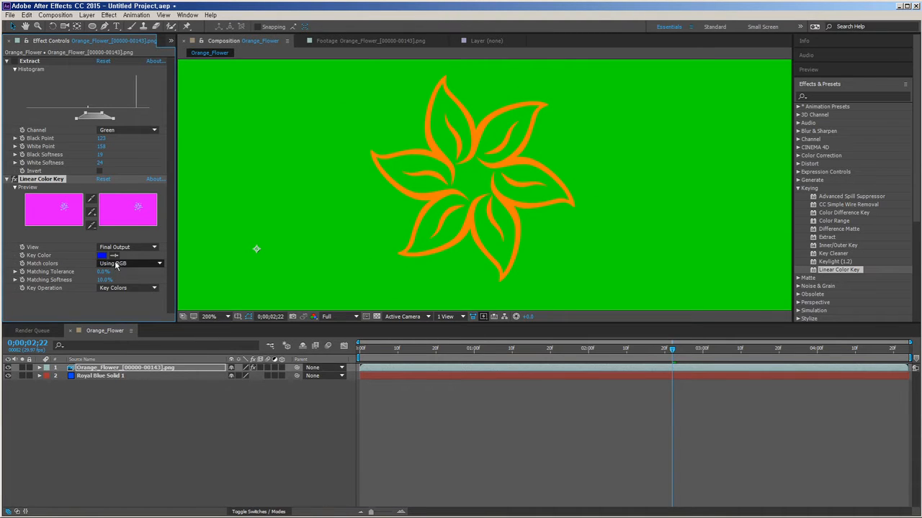
click(114, 256)
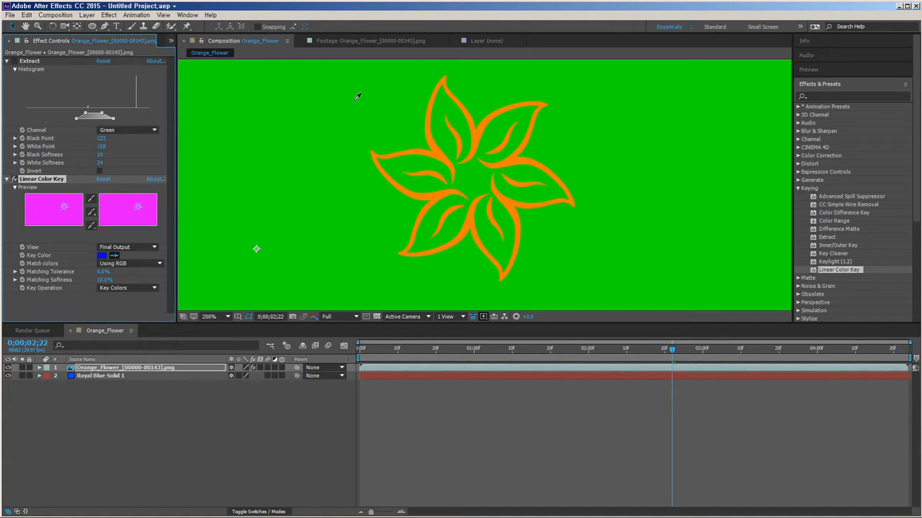
click(578, 142)
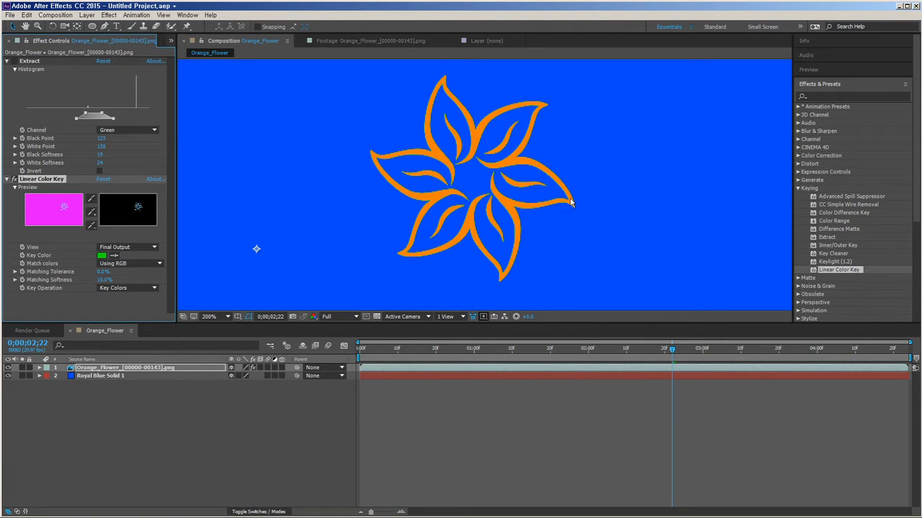
Hide the blue solid layer and inspect the flower's alpha matte, restoring the RGB display.
click(7, 376)
key(period)
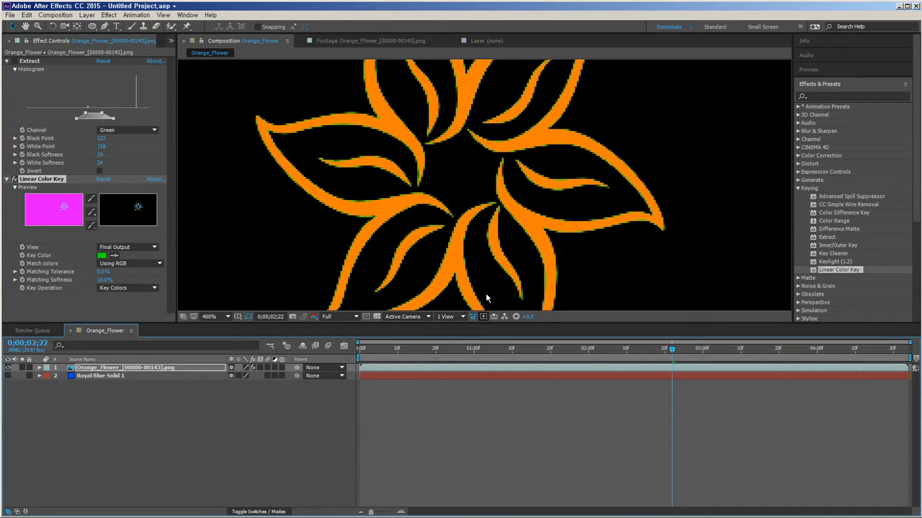
click(314, 317)
click(325, 368)
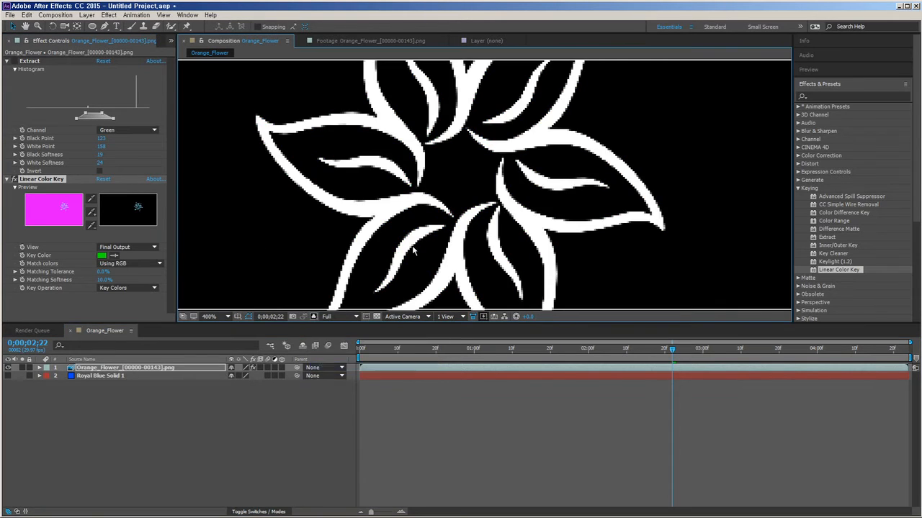
click(314, 317)
click(324, 327)
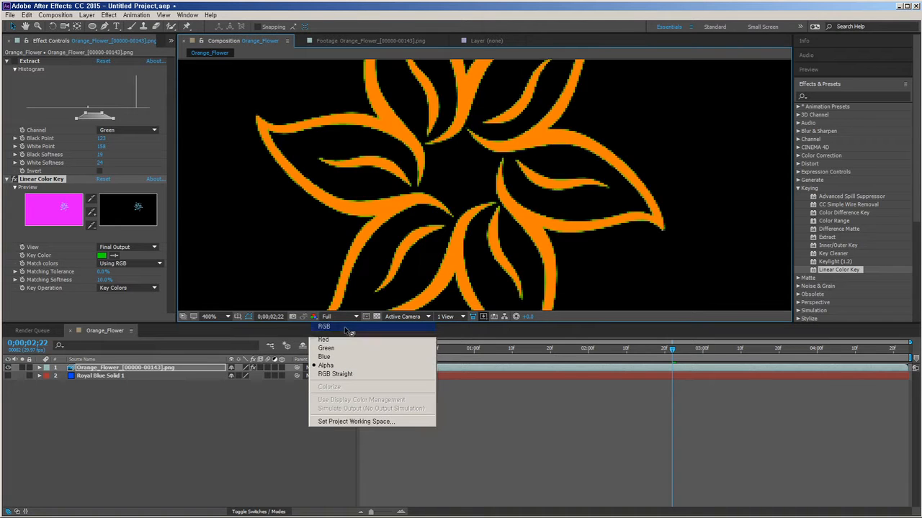
Turn on the transparency grid and examine the petal edges up close for green fringing.
click(375, 317)
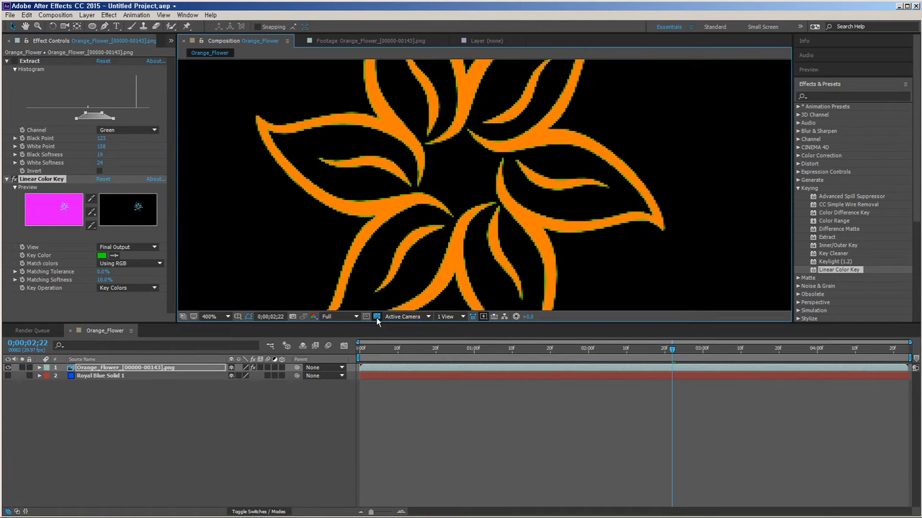
drag(548, 265, 476, 266)
scroll(477, 259, up, 1)
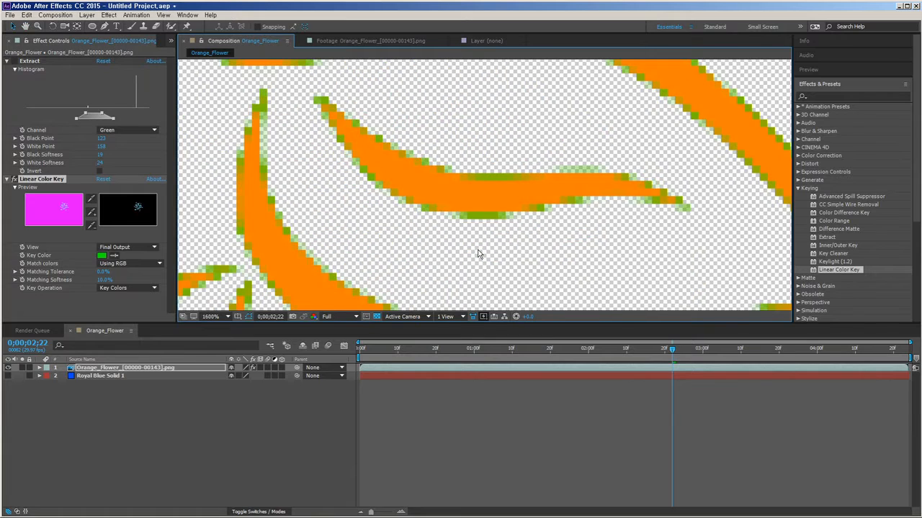
scroll(365, 226, up, 1)
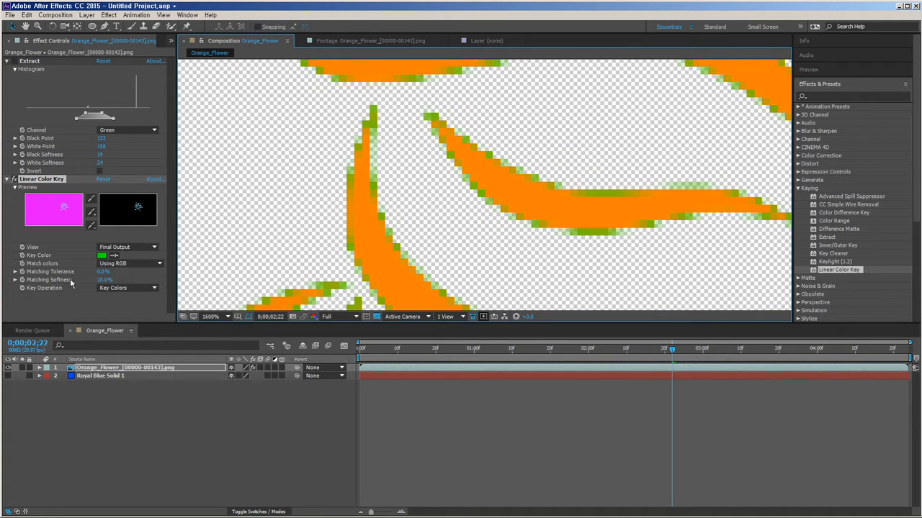
Set Linear Color Key's Matching Tolerance to 29% and Matching Softness to 20% to reduce the green fringe.
drag(105, 280, 114, 271)
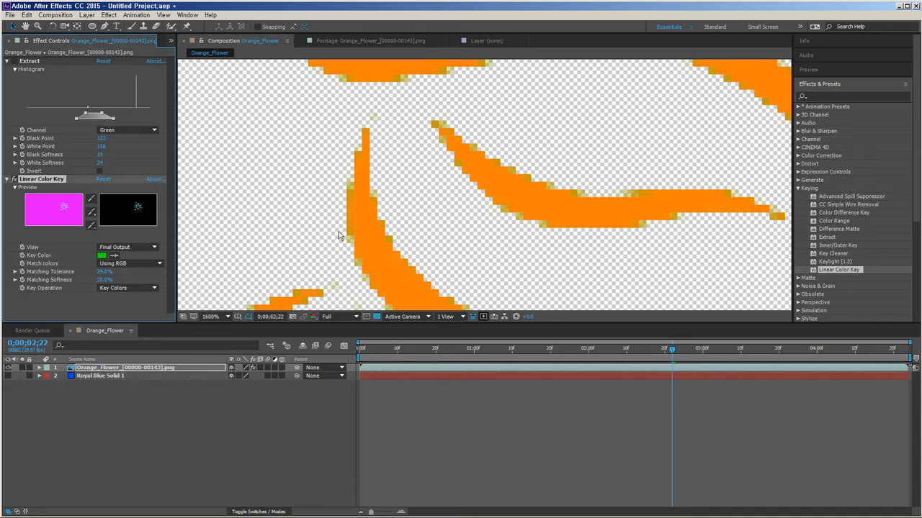
scroll(339, 235, down, 4)
scroll(381, 236, up, 2)
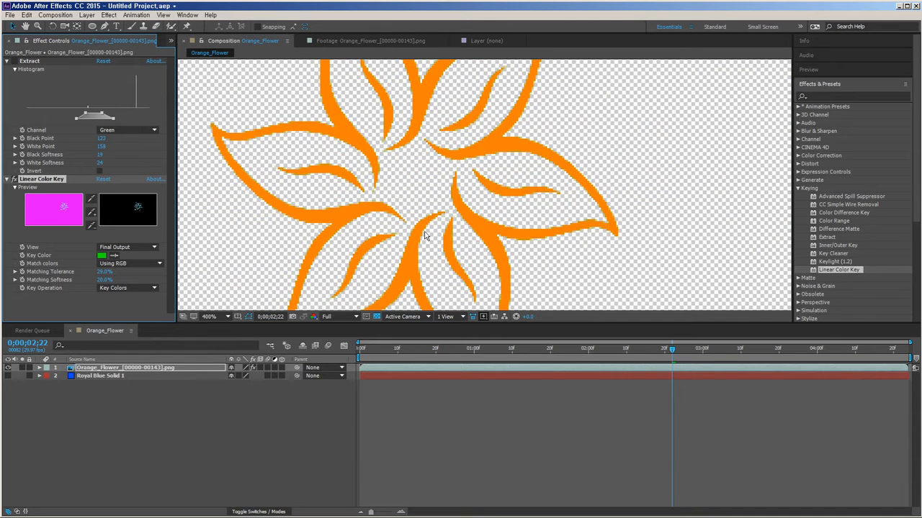
scroll(425, 235, up, 1)
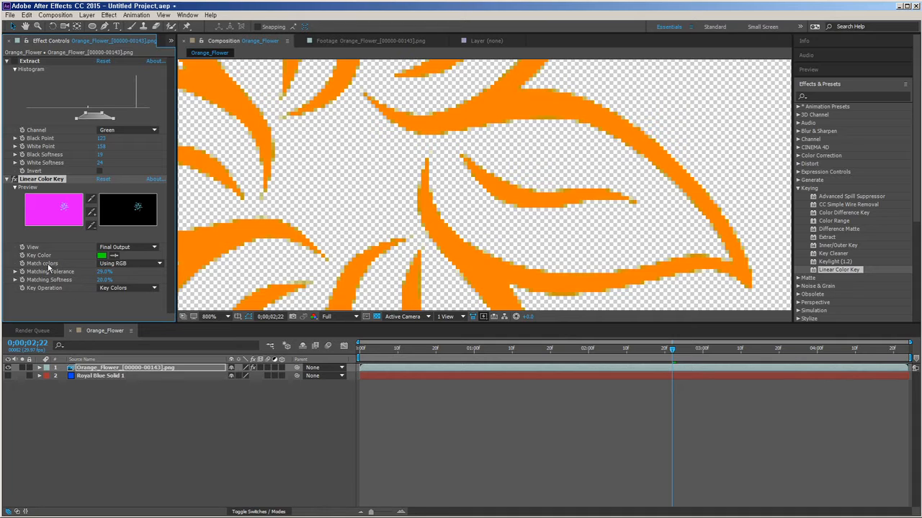
Compare the keyed edges with Linear Color Key matching Using Hue, Using Chroma and Using RGB, returning to Using RGB.
click(145, 267)
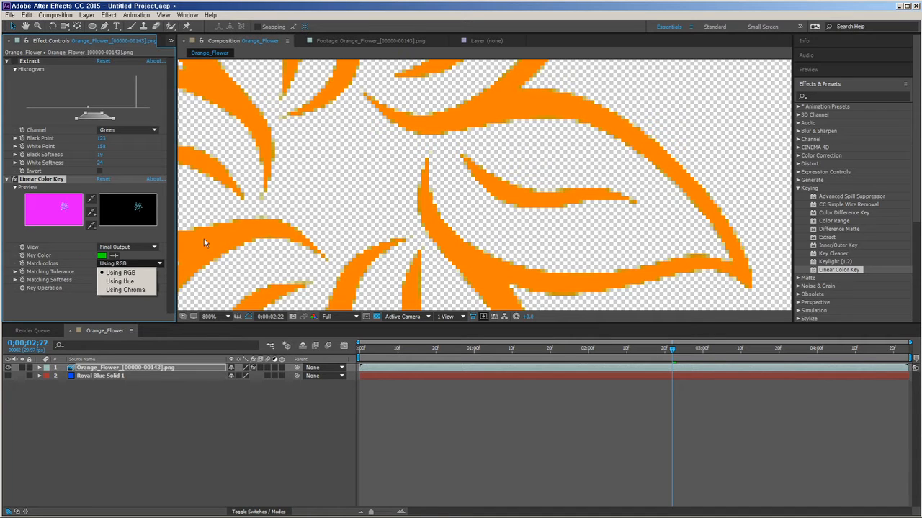
click(139, 282)
click(136, 263)
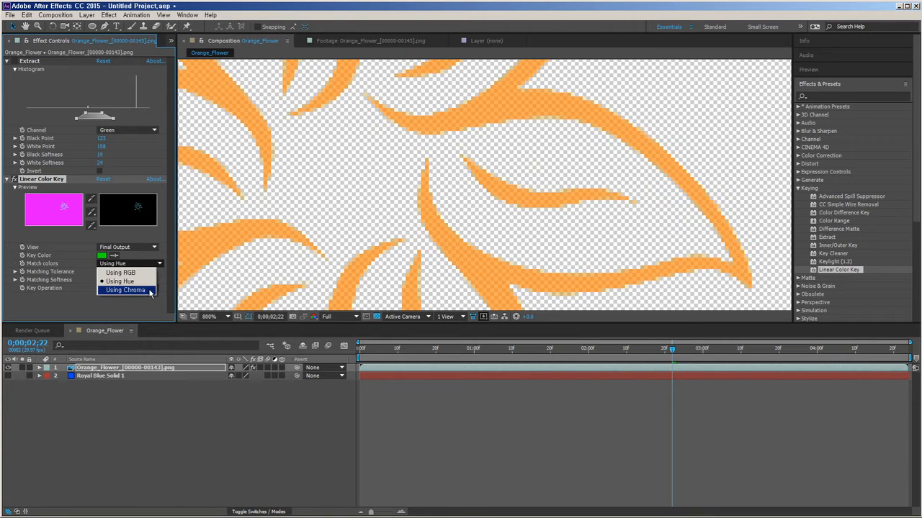
click(137, 290)
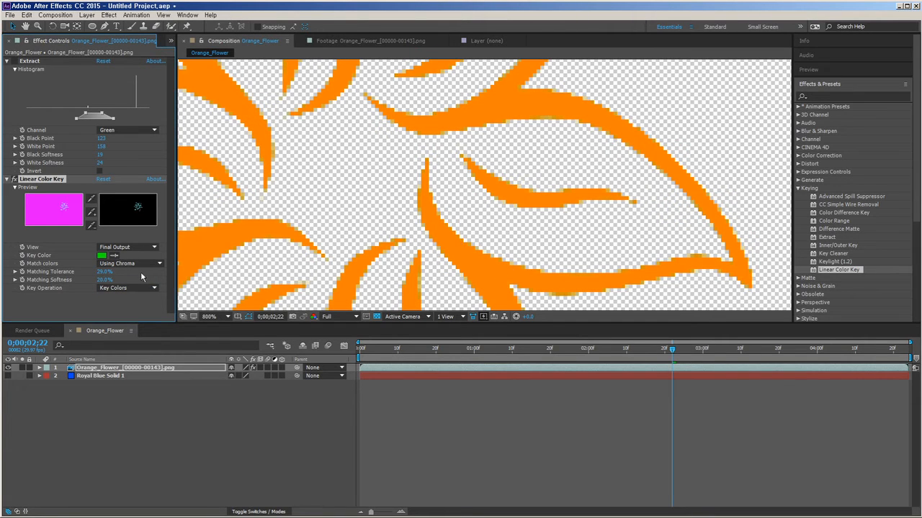
click(139, 265)
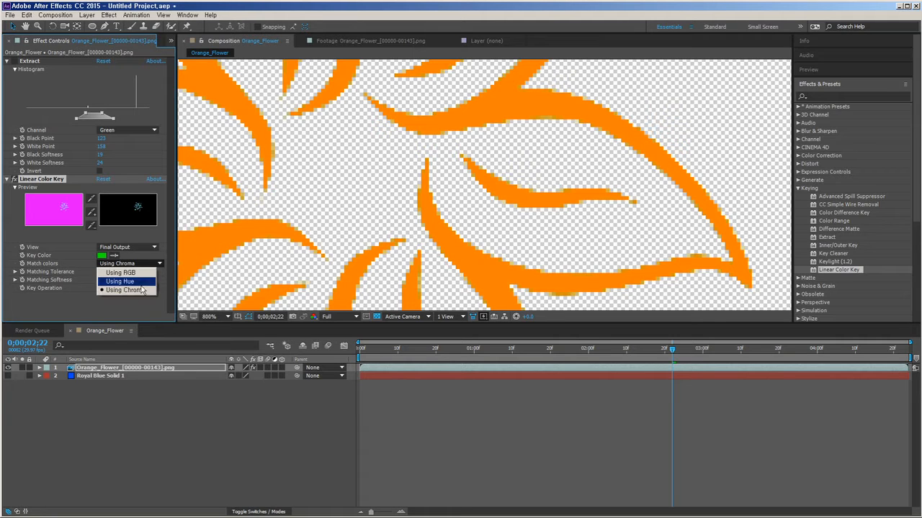
click(141, 272)
click(142, 265)
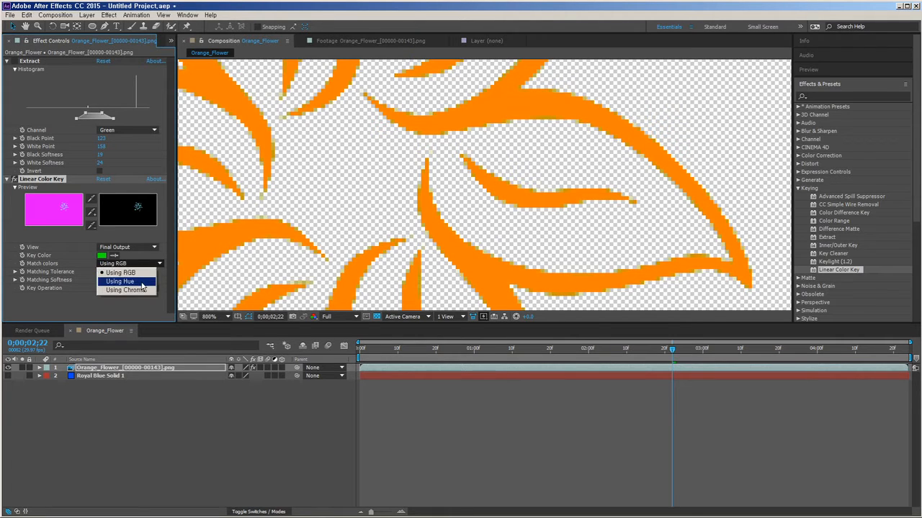
click(142, 280)
click(141, 265)
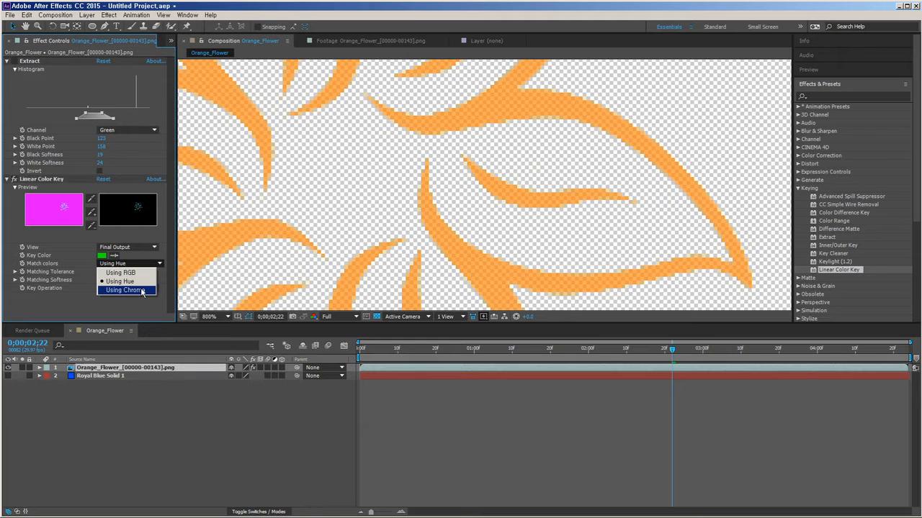
click(141, 289)
click(142, 265)
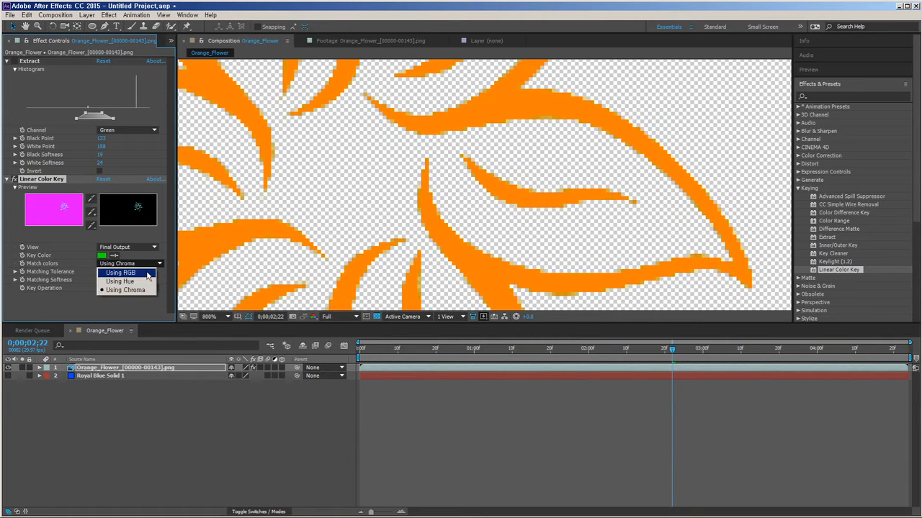
click(147, 273)
Set Linear Color Key to match colors Using Chroma and check the keyed flower.
click(144, 265)
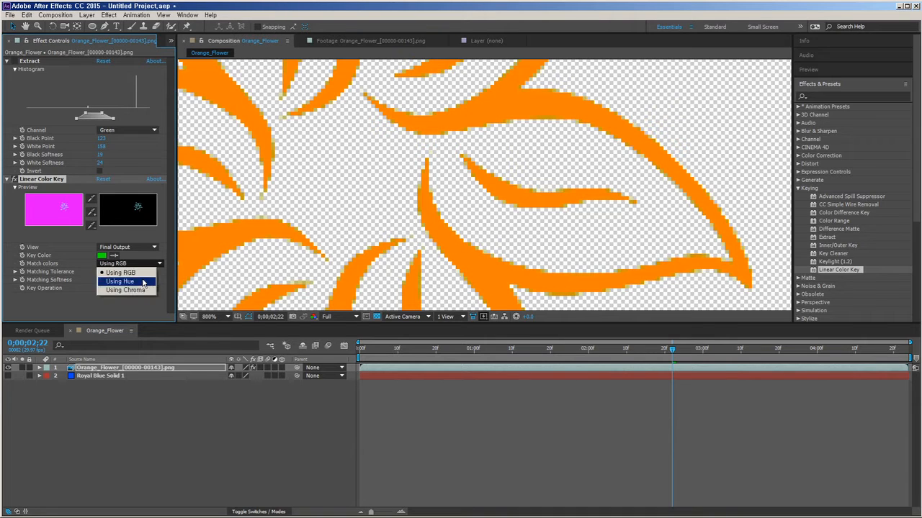
click(142, 289)
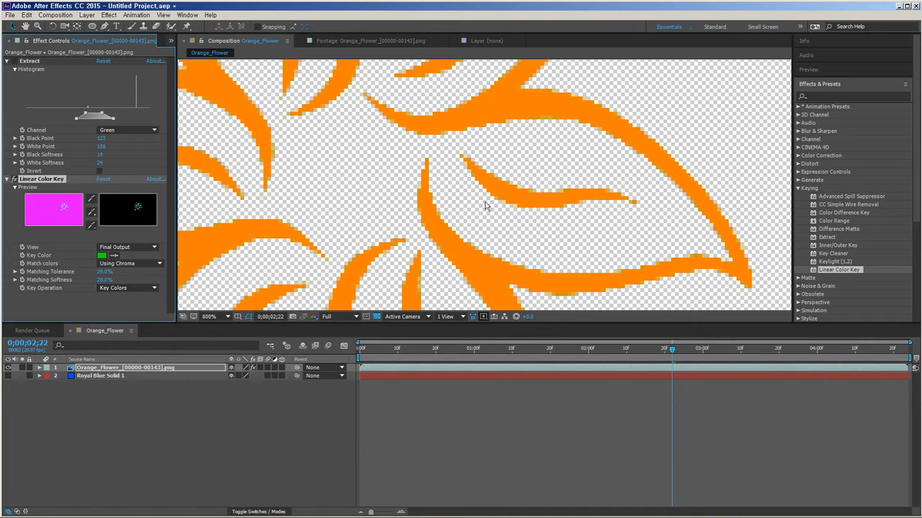
scroll(491, 230, down, 1)
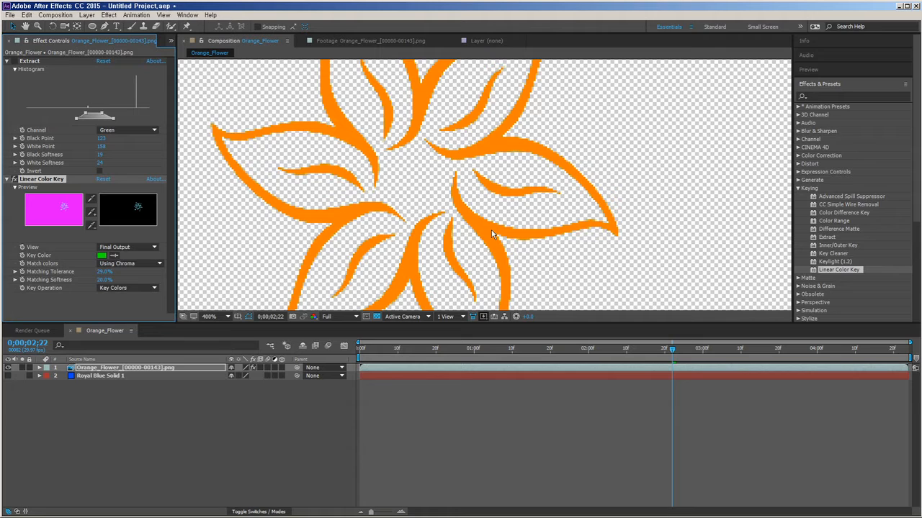
Compare Linear Color Key's Keep Colors operation with Key Colors on the flower, returning Key Operation to Key Colors.
key(period)
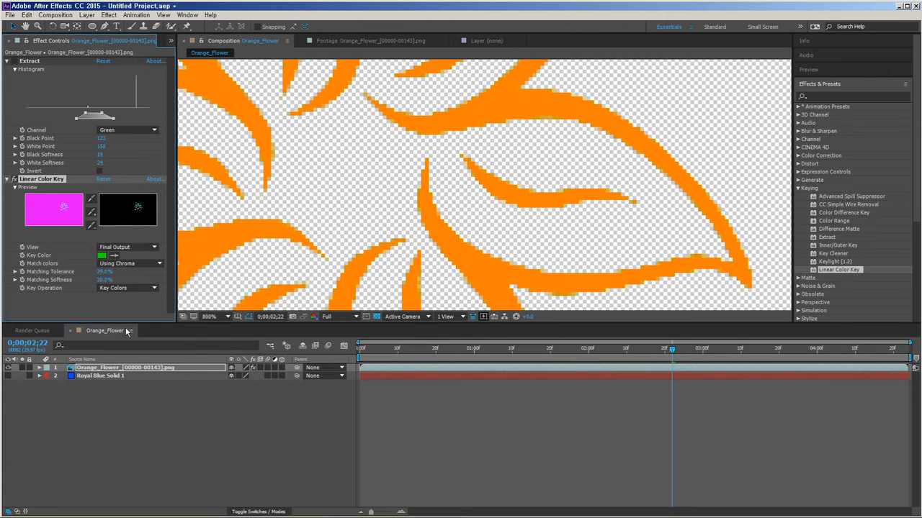
click(128, 288)
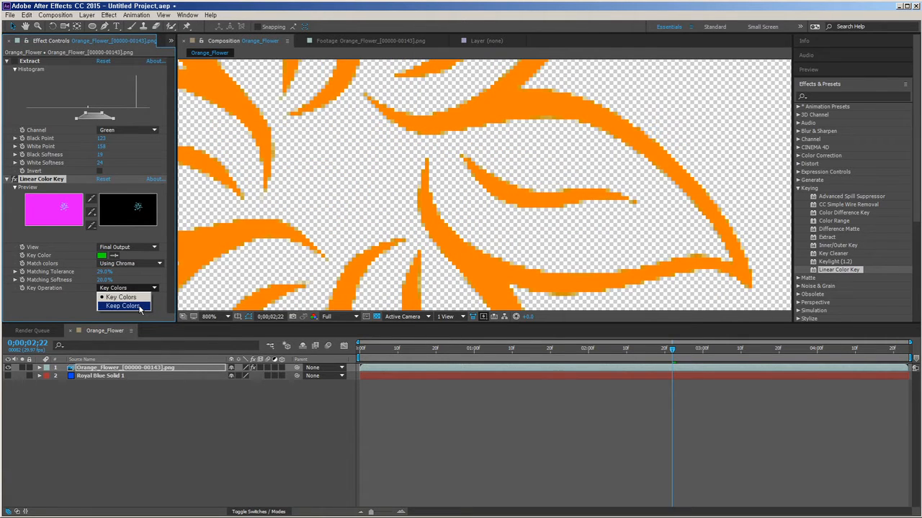
click(122, 306)
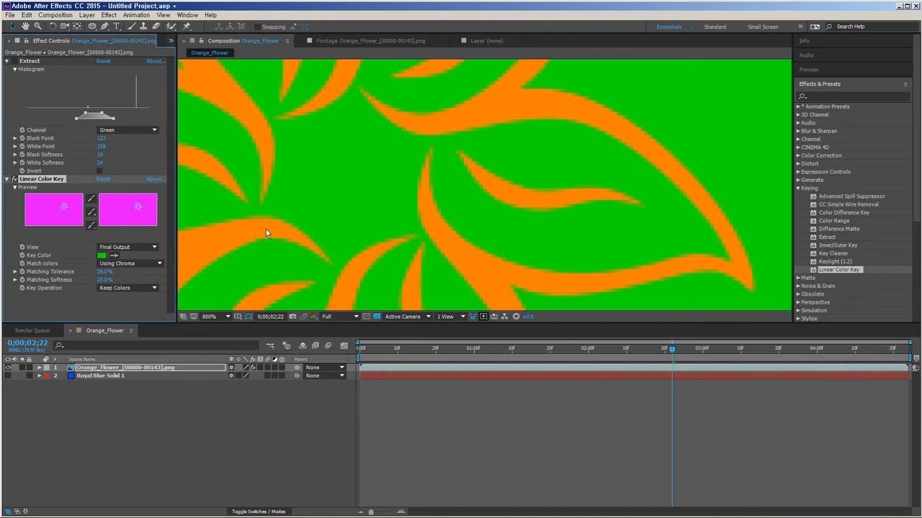
scroll(502, 249, down, 2)
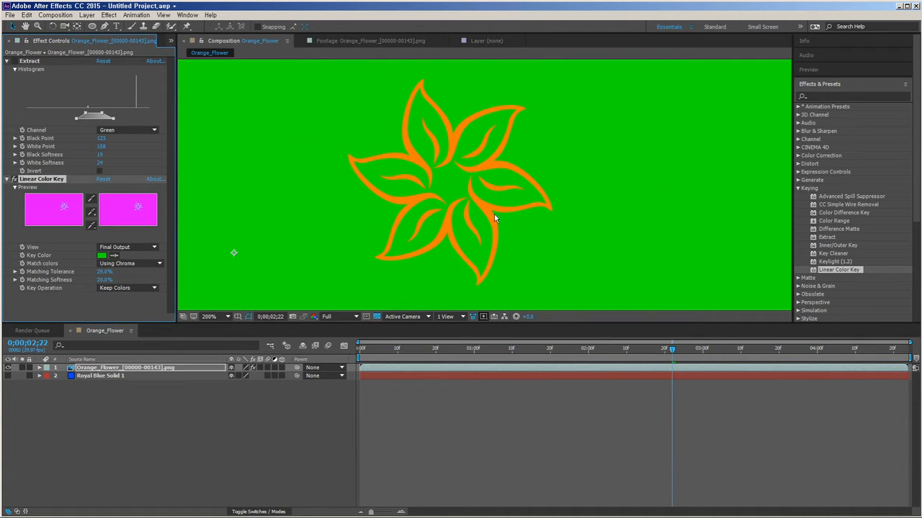
click(370, 293)
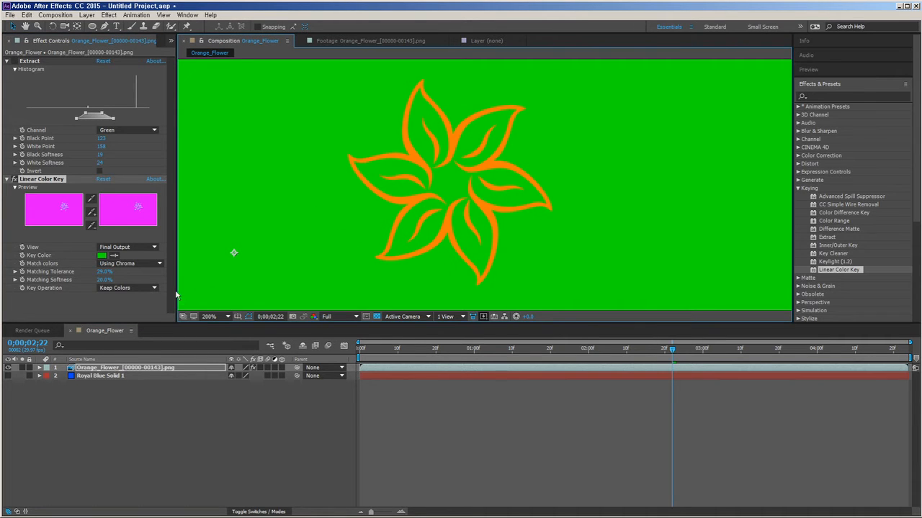
click(137, 288)
click(139, 301)
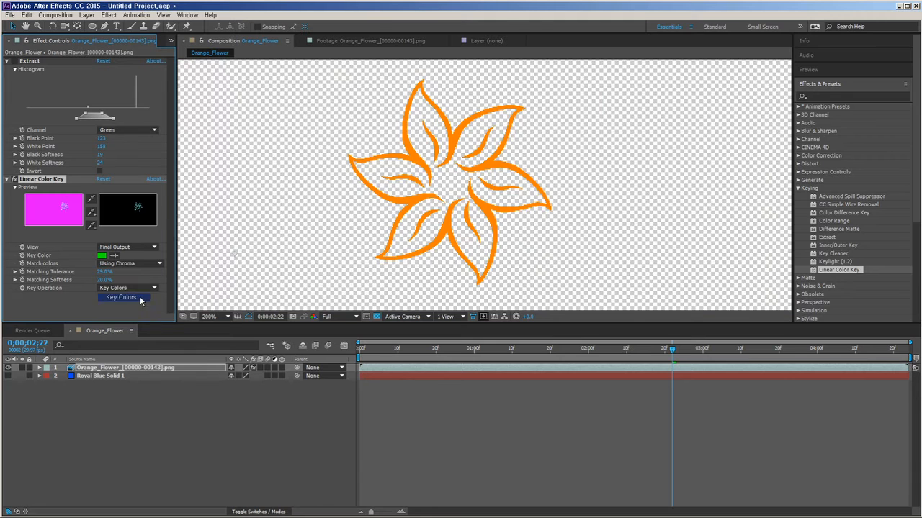
scroll(499, 233, up, 3)
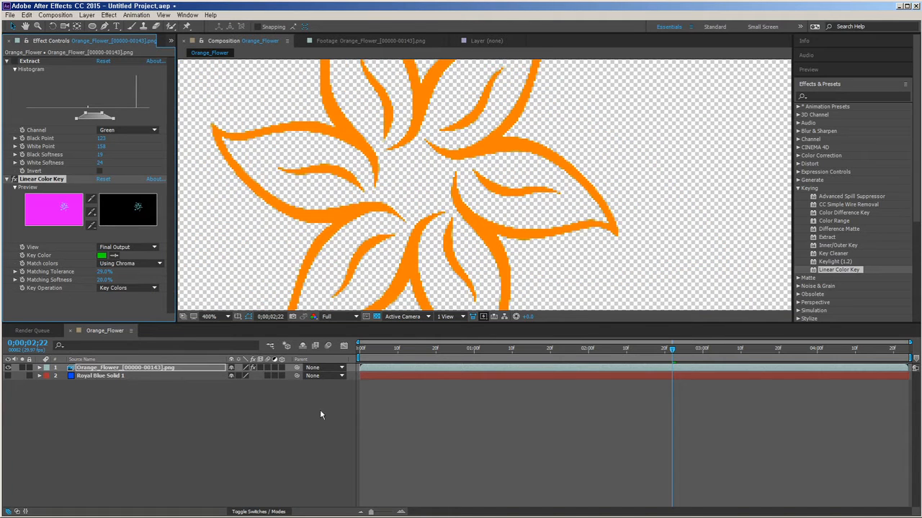
Show the Royal Blue Solid 1 layer behind the keyed flower, preview the animation and inspect the petal edges against it.
click(9, 376)
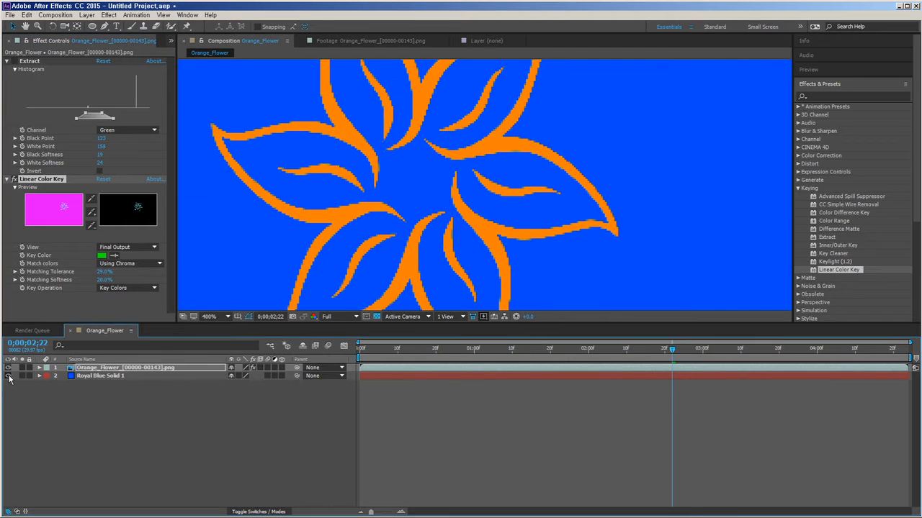
scroll(473, 254, down, 3)
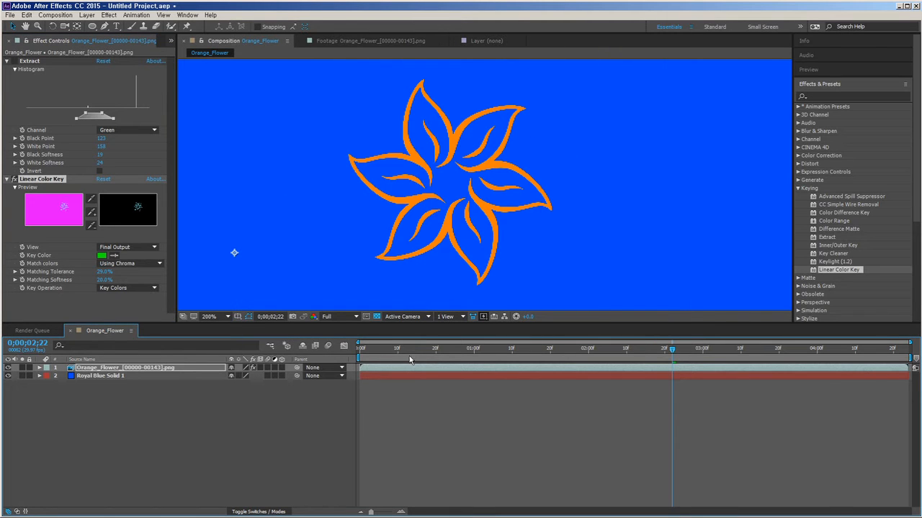
key(space)
drag(692, 359, 669, 369)
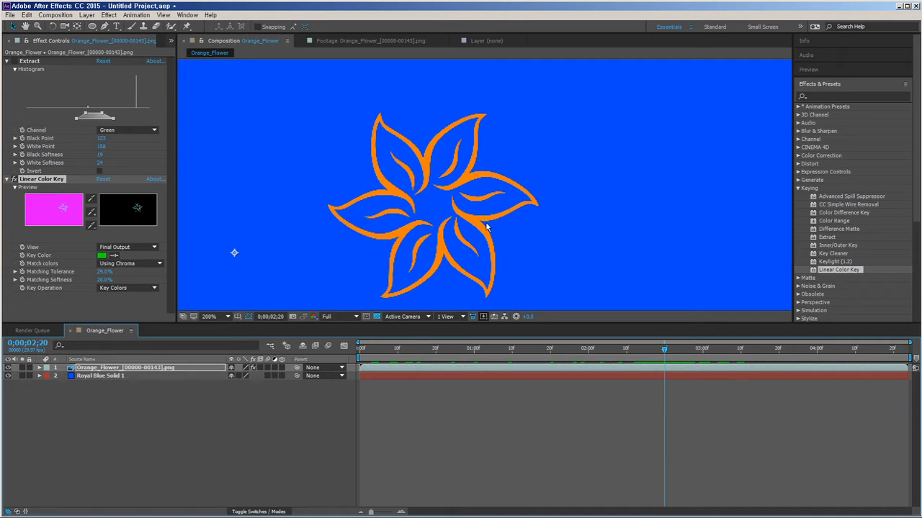
scroll(484, 228, up, 3)
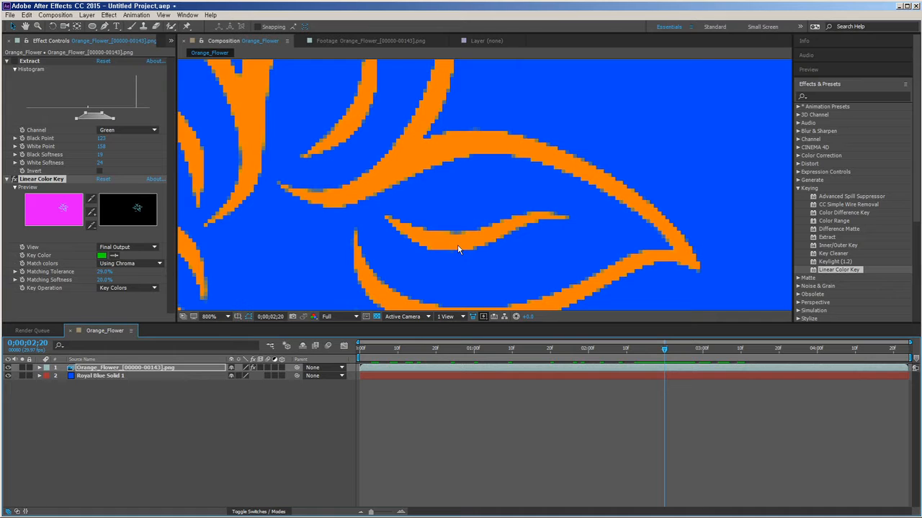
scroll(473, 231, down, 1)
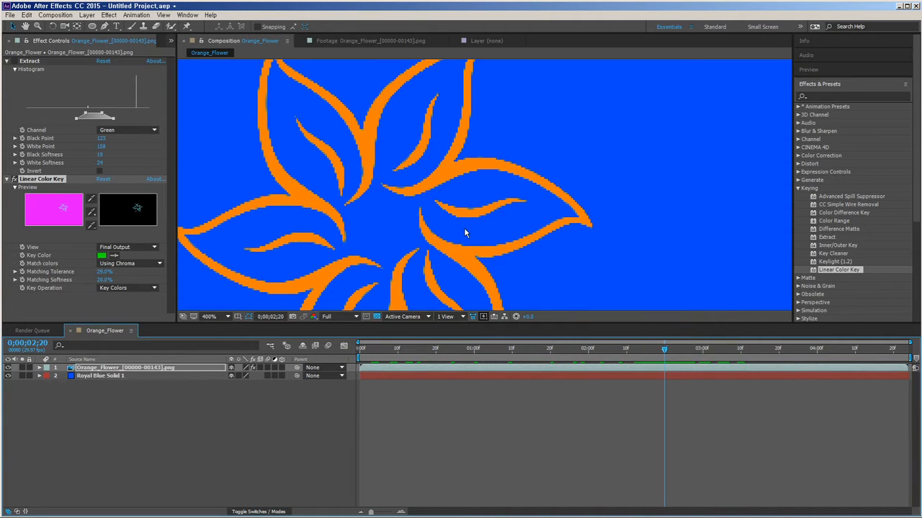
scroll(461, 228, up, 1)
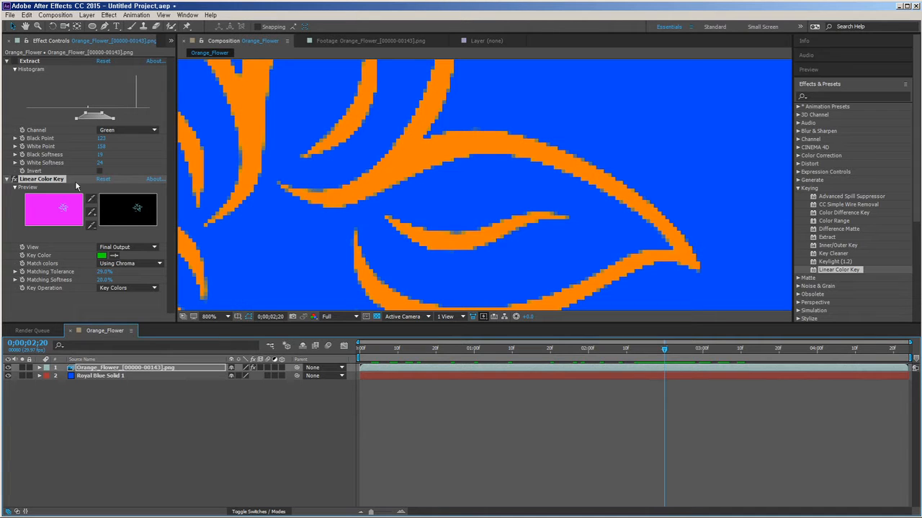
Disable Linear Color Key on the flower layer and select Keylight (1.2) among the Keying effects.
click(13, 179)
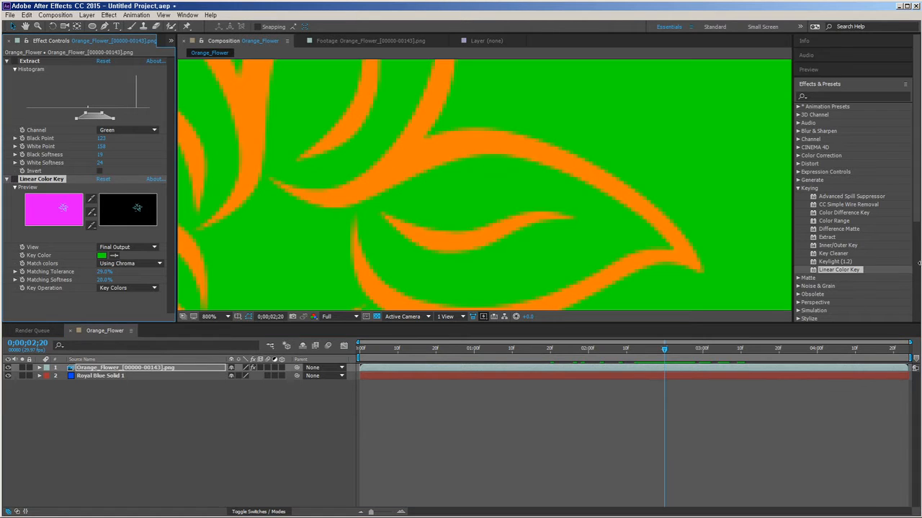
click(842, 262)
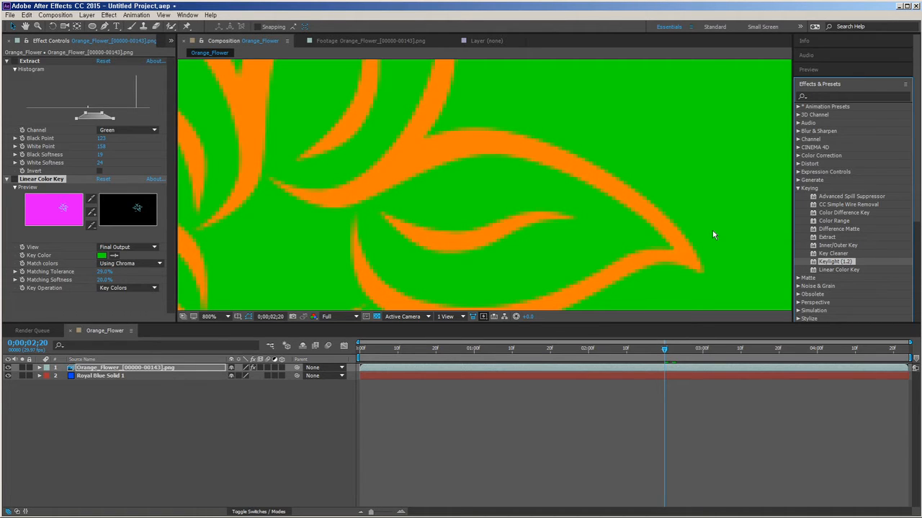
Switch to the web browser showing The Foundry's Keylight page and look through the site's Plug-ins overview.
key(alt+Tab)
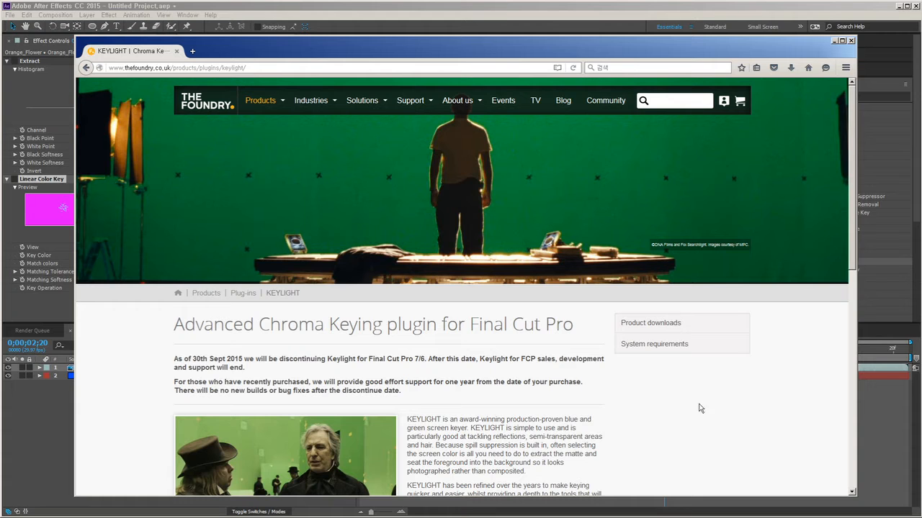
click(255, 66)
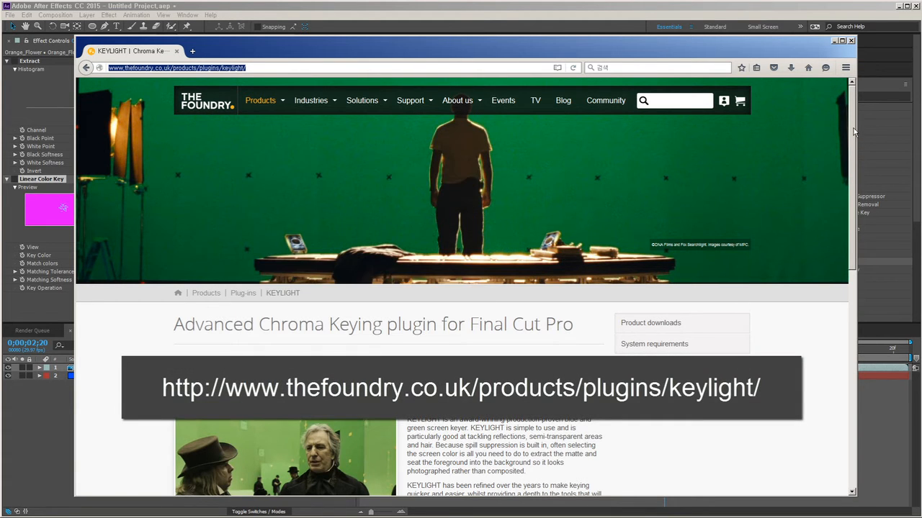
mouse_move(854, 132)
mouse_down()
mouse_move(833, 410)
mouse_move(850, 296)
mouse_move(844, 126)
mouse_up()
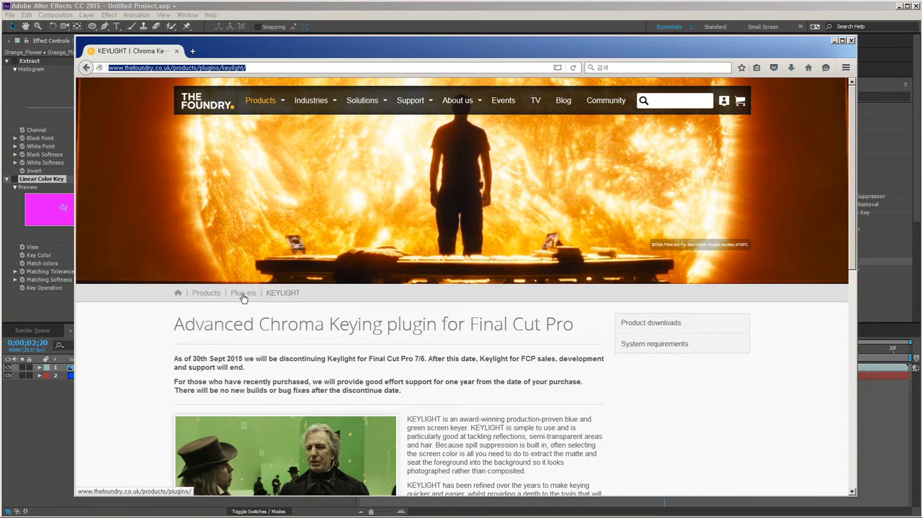
click(243, 293)
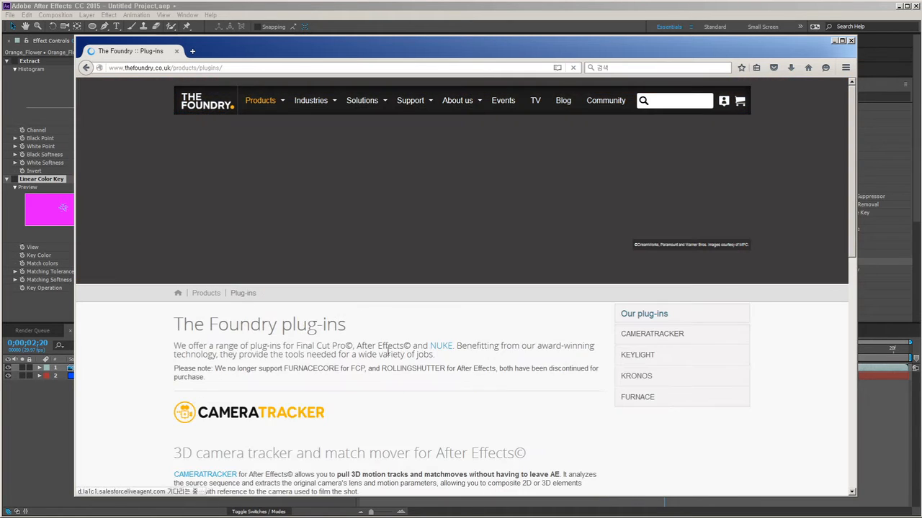
scroll(389, 353, down, 2)
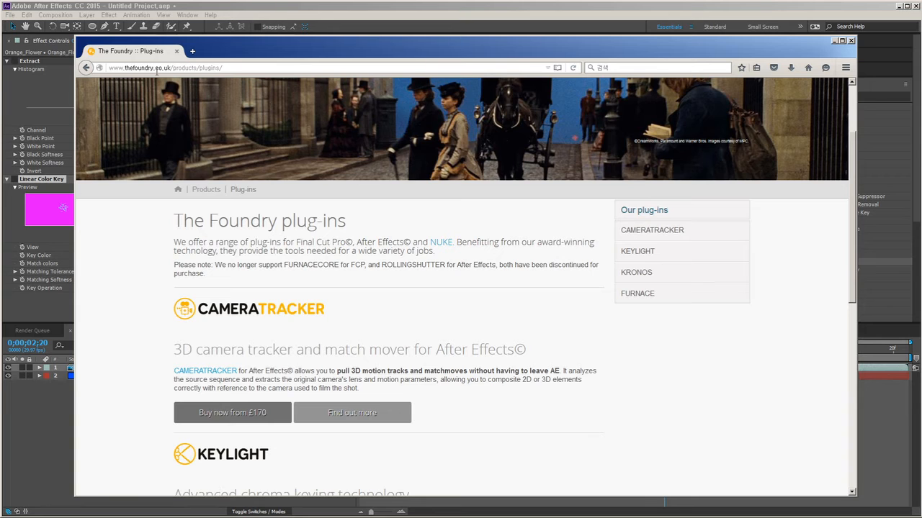
scroll(624, 326, down, 5)
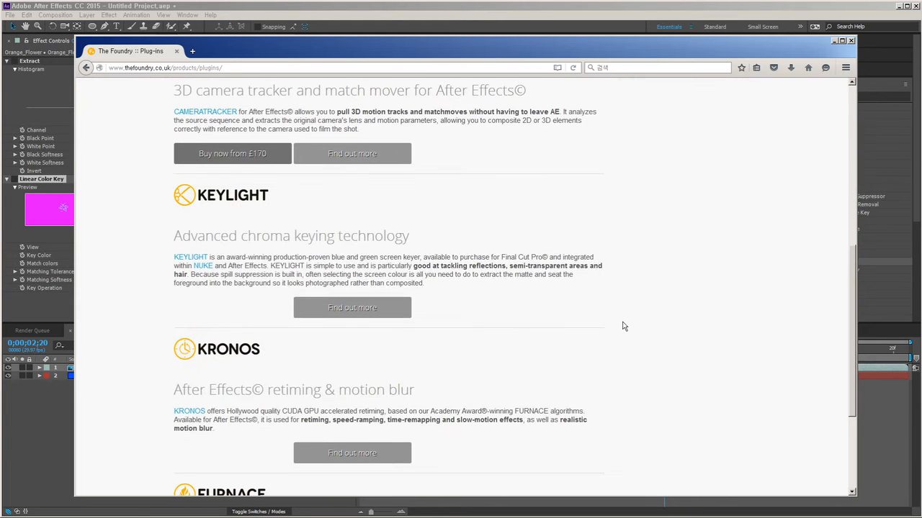
scroll(624, 326, up, 5)
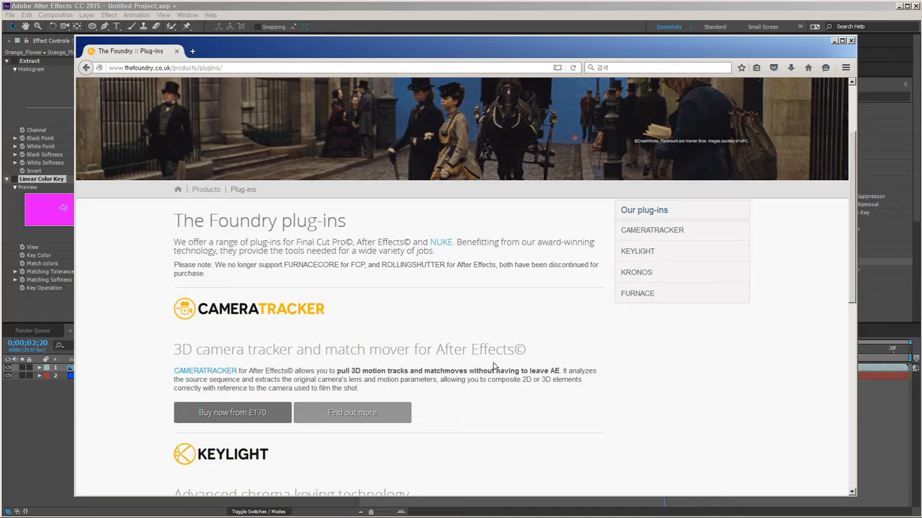
Open the KEYLIGHT product page from the plug-in list and read through its description.
click(643, 254)
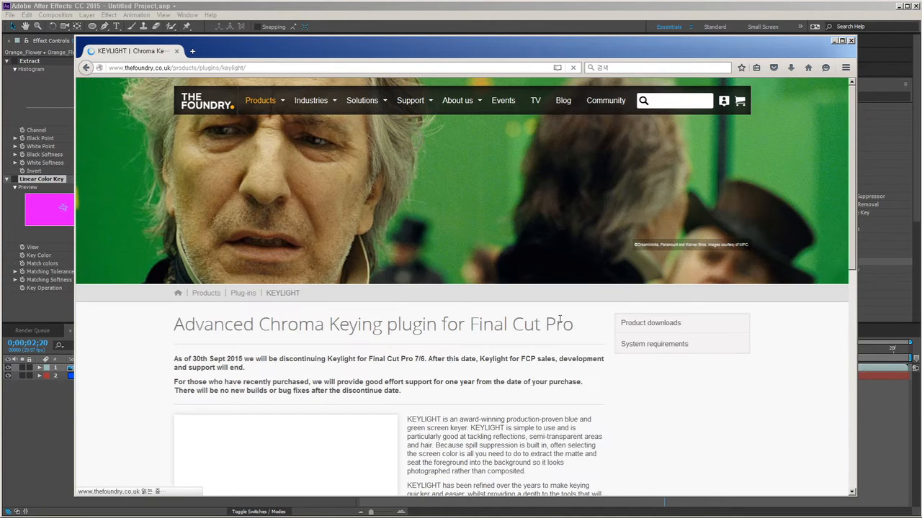
scroll(404, 328, down, 3)
scroll(404, 328, down, 6)
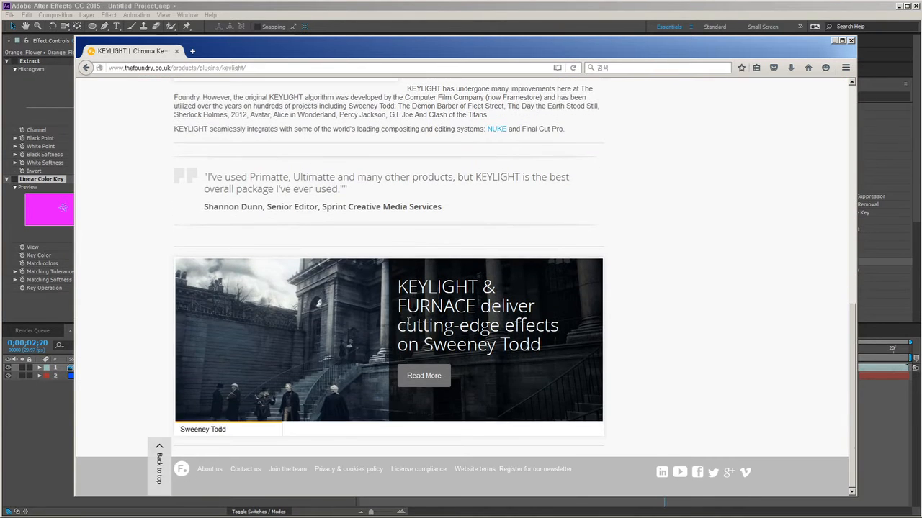
scroll(747, 329, up, 10)
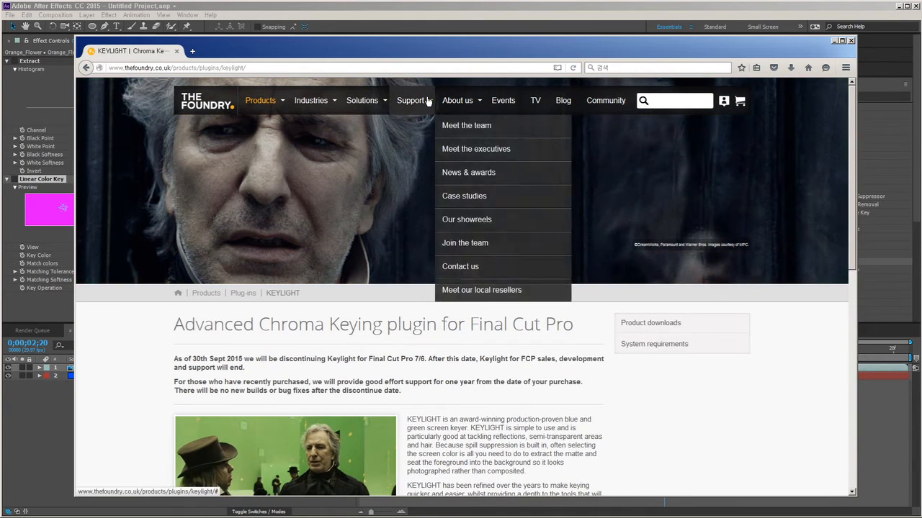
Find the KEYLIGHT section of The Foundry's support user guides, and return to After Effects.
mouse_move(425, 101)
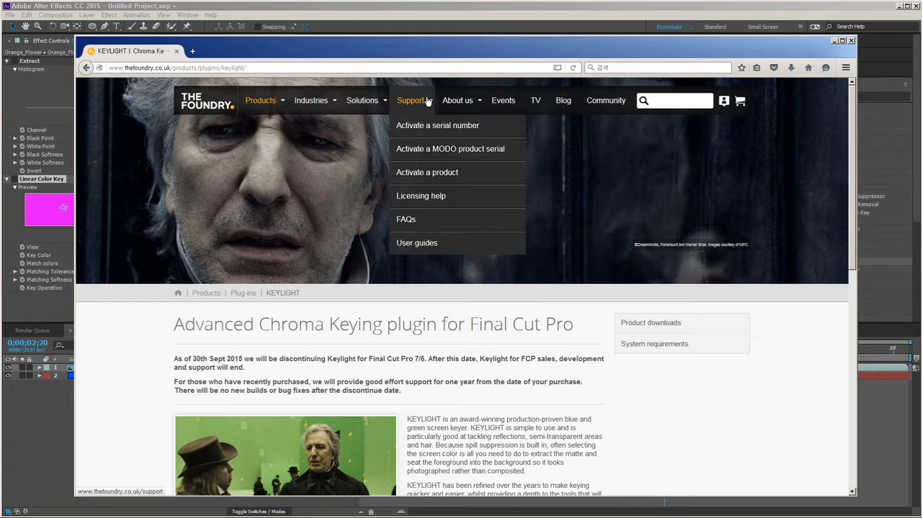
click(429, 245)
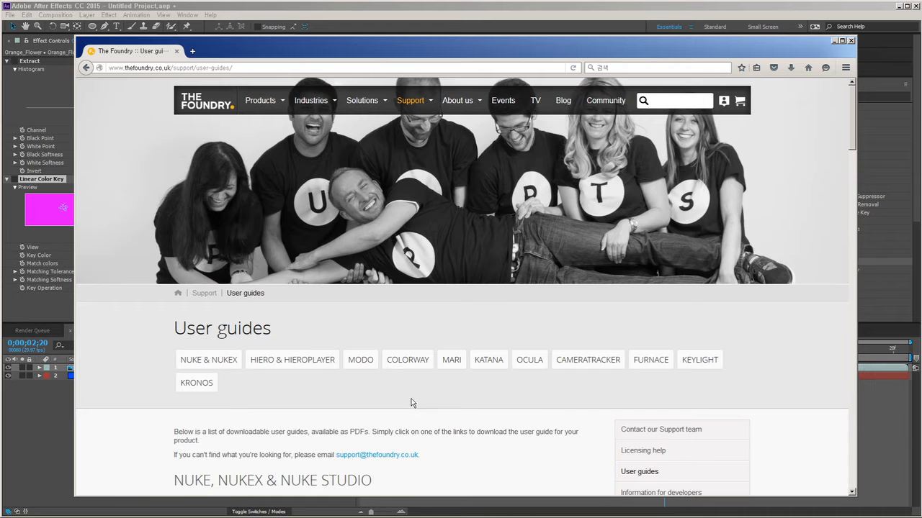
click(700, 364)
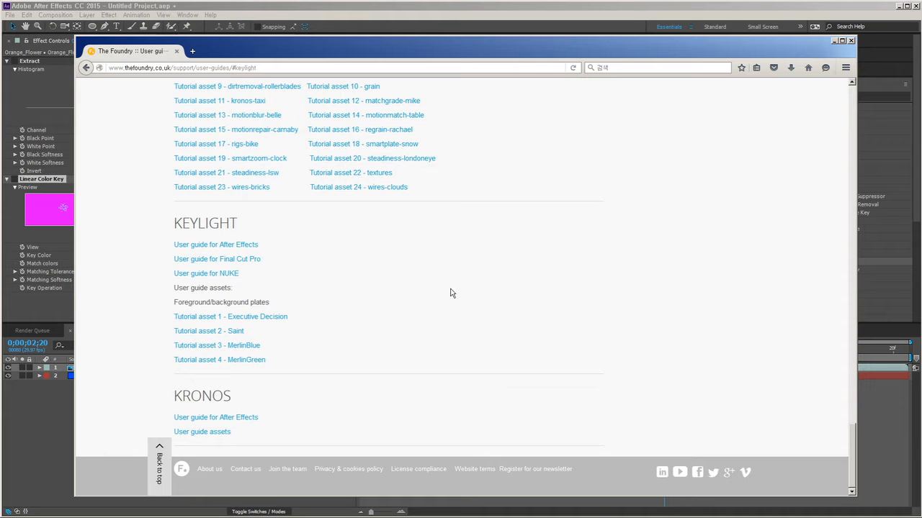
scroll(514, 319, up, 5)
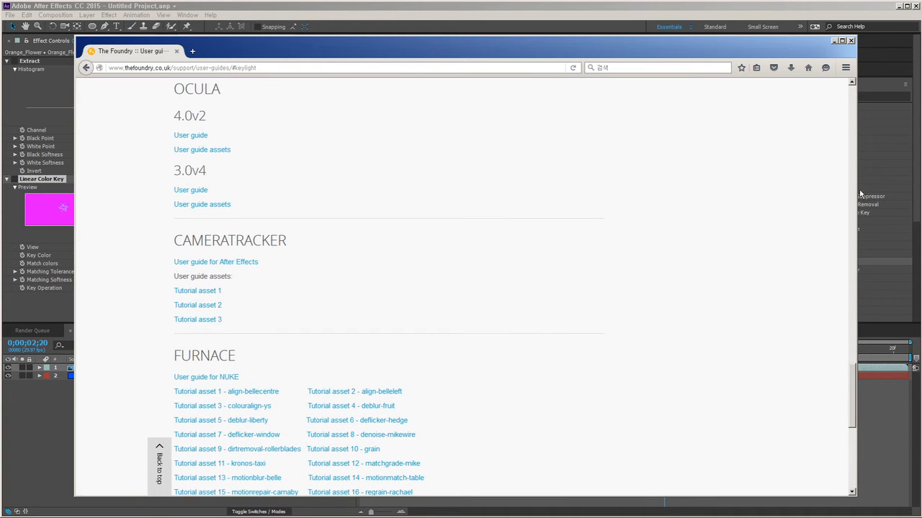
click(833, 42)
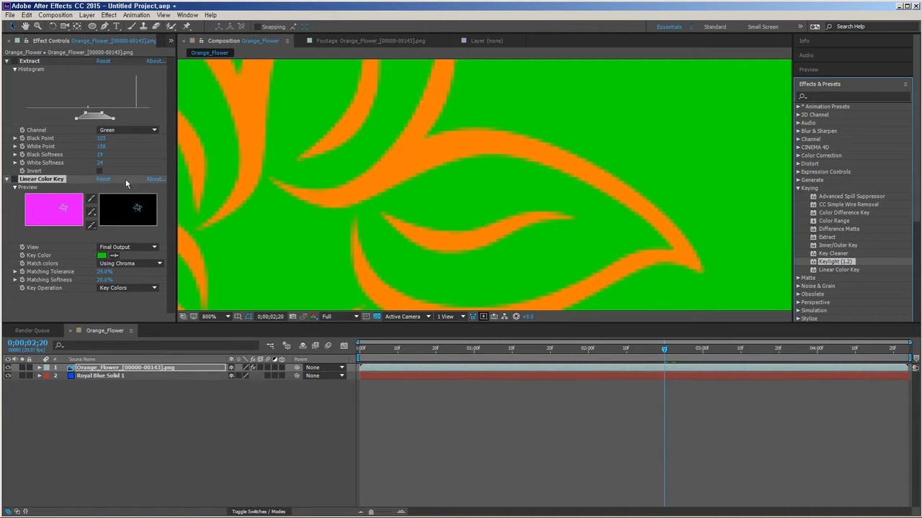
Collapse the Extract and Linear Color Key settings and apply Keylight (1.2) to the Orange_Flower sequence layer.
click(7, 62)
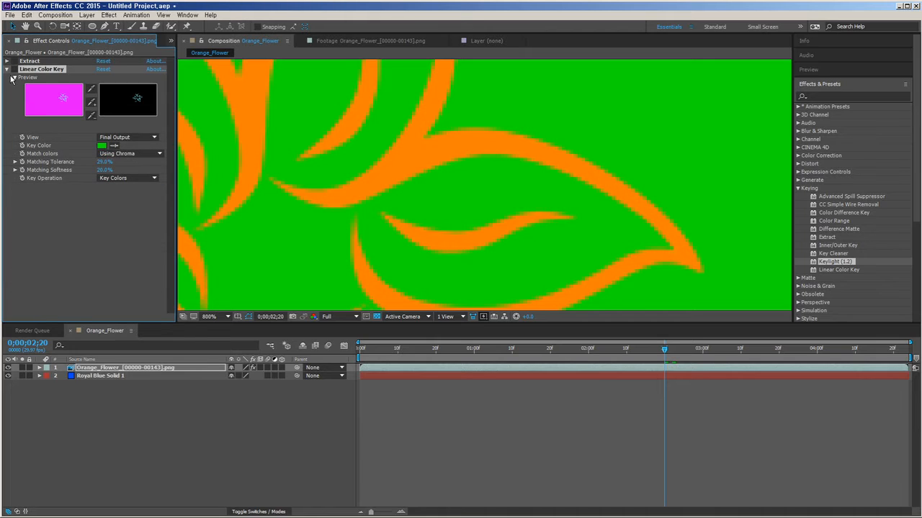
click(8, 69)
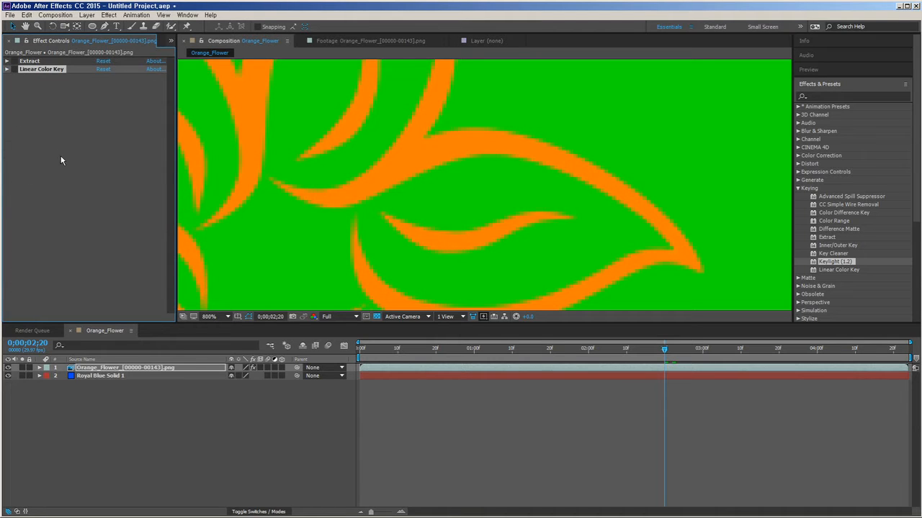
click(846, 256)
click(841, 262)
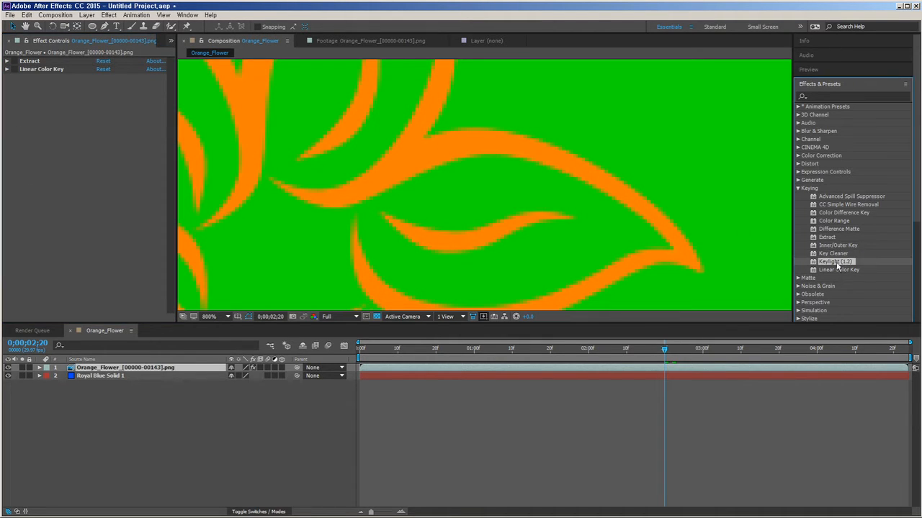
drag(838, 263, 149, 370)
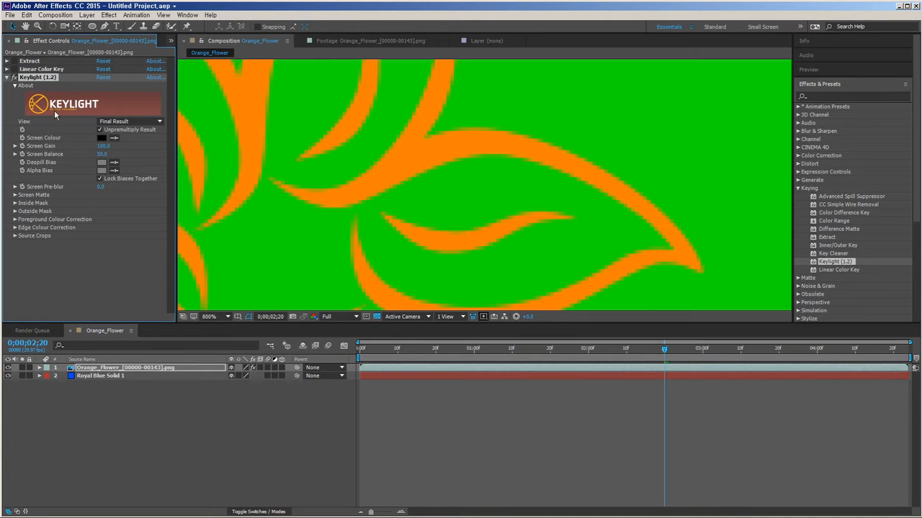
Expand Keylight's collapsed parameter groups, from Source Crops up to Screen Matte and Screen Pre-blur, to review their settings.
click(15, 227)
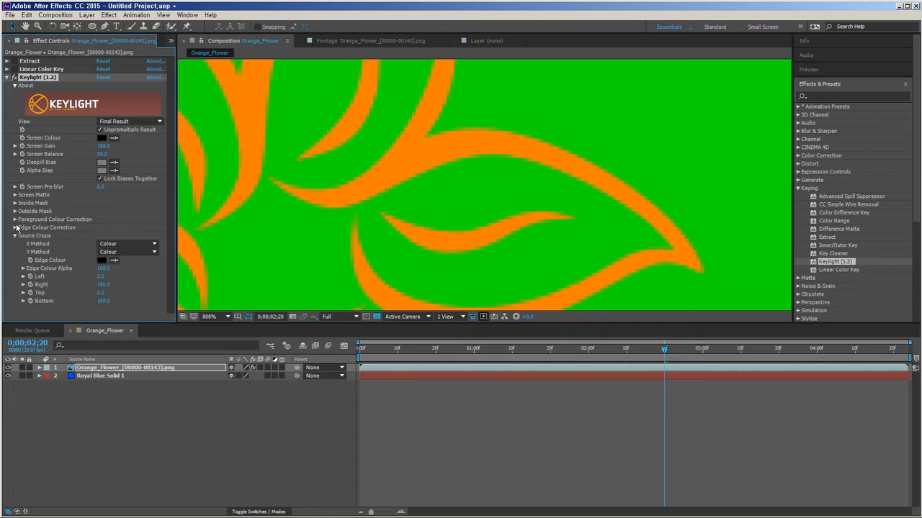
click(15, 218)
click(15, 211)
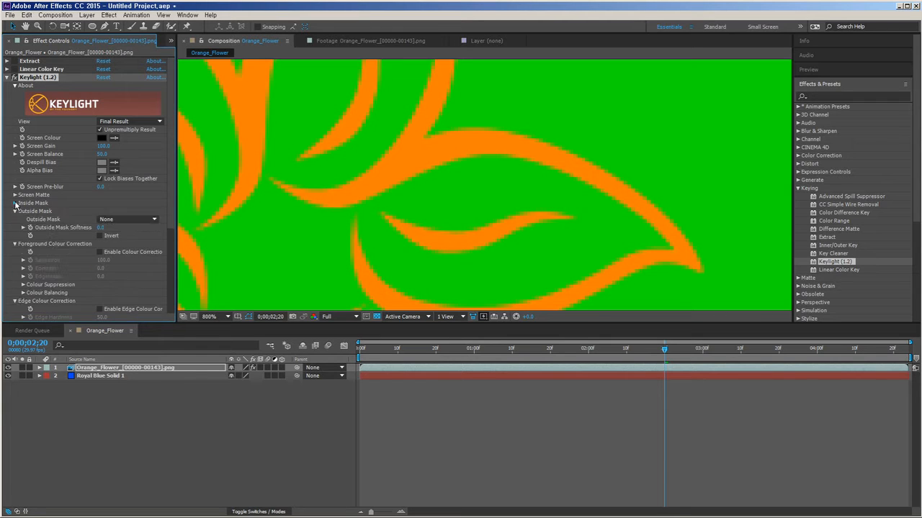
click(15, 203)
click(15, 195)
click(14, 186)
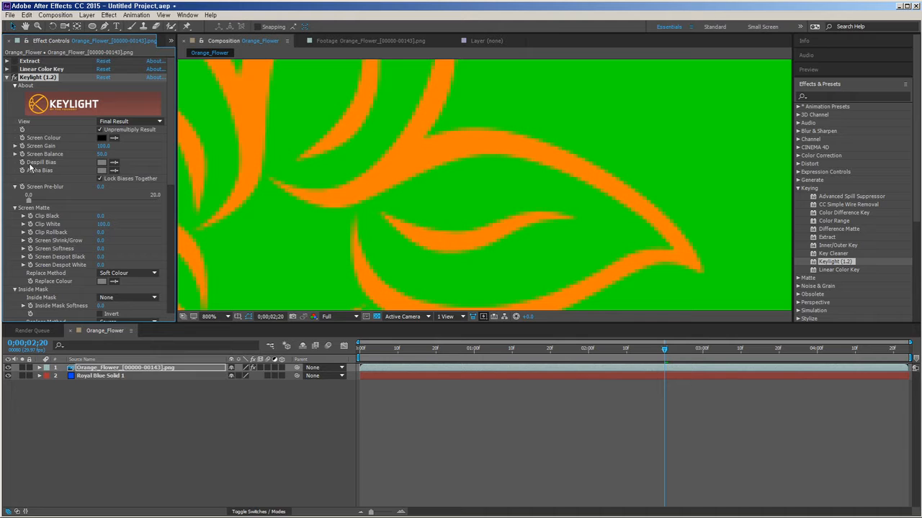
Collapse the Keylight parameter groups again, from Screen Matte and Screen Pre-blur through Source Crops.
click(15, 207)
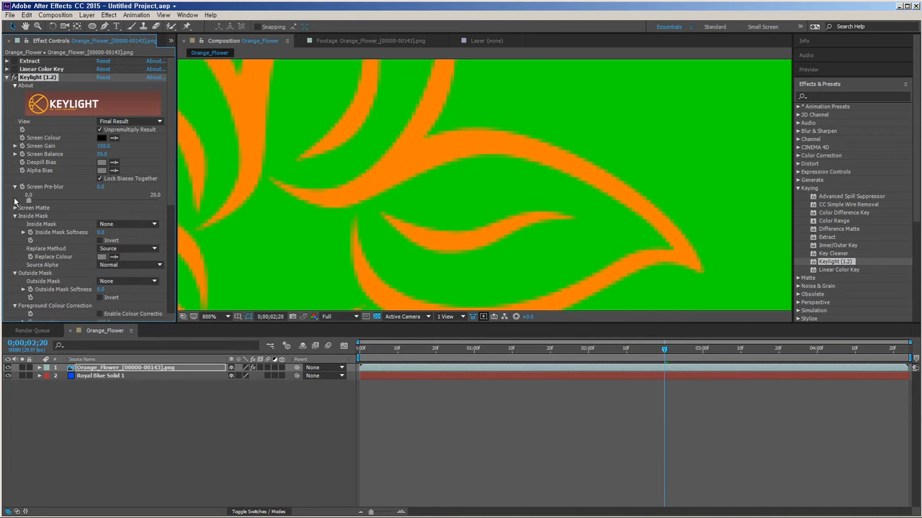
click(15, 187)
click(14, 202)
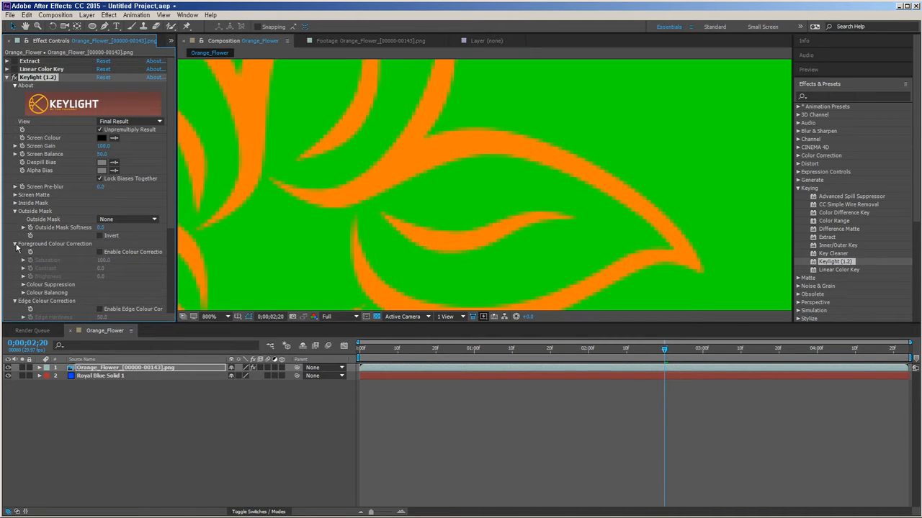
click(14, 243)
click(14, 210)
click(14, 228)
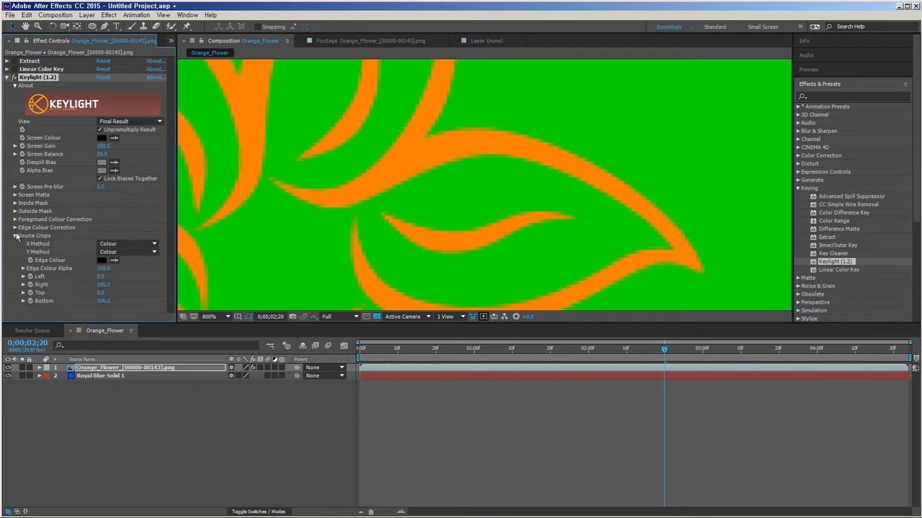
click(15, 236)
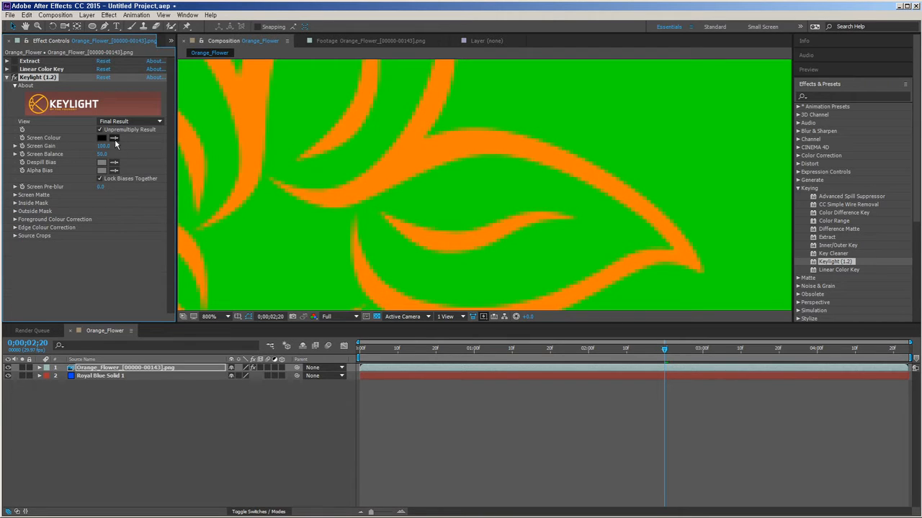
Sample the flower's green background as Keylight's Screen Colour.
scroll(367, 214, down, 3)
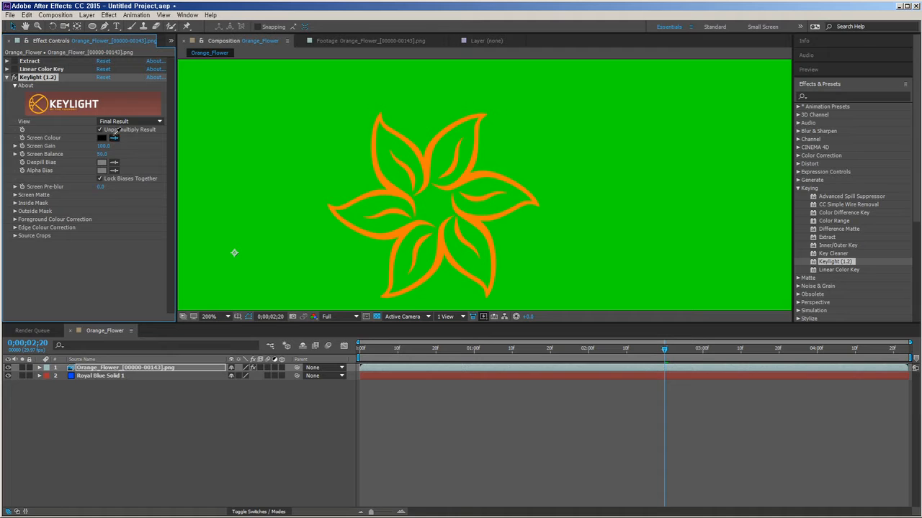
click(114, 137)
click(532, 154)
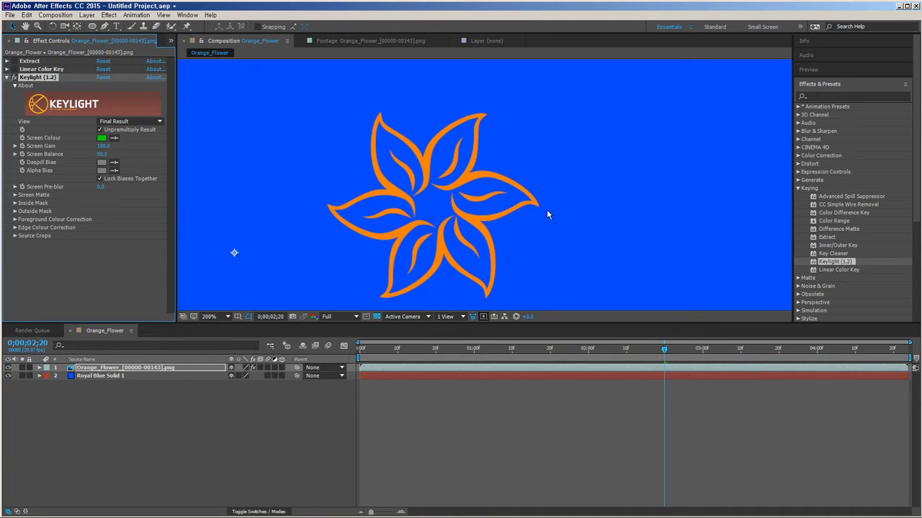
Compare the petal edges keyed by Linear Color Key and by Keylight, leaving only Keylight enabled.
scroll(547, 213, up, 2)
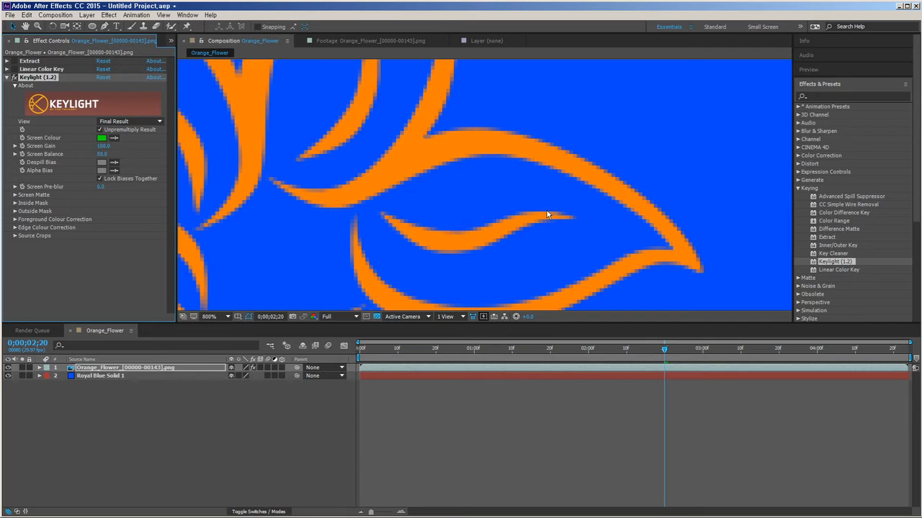
click(14, 77)
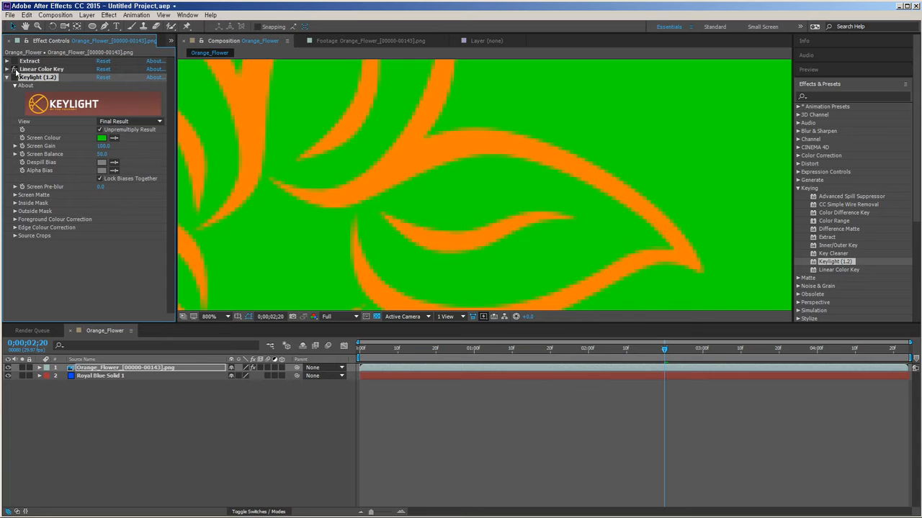
click(13, 69)
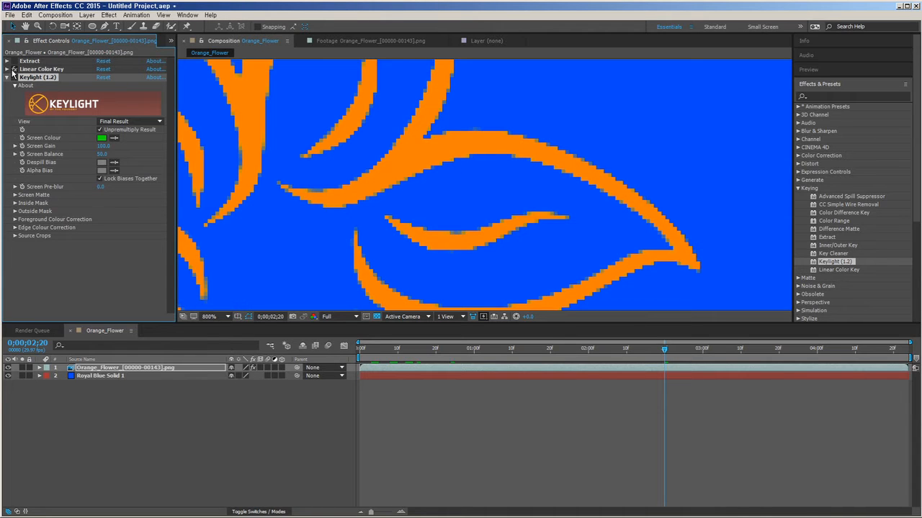
click(14, 69)
click(14, 78)
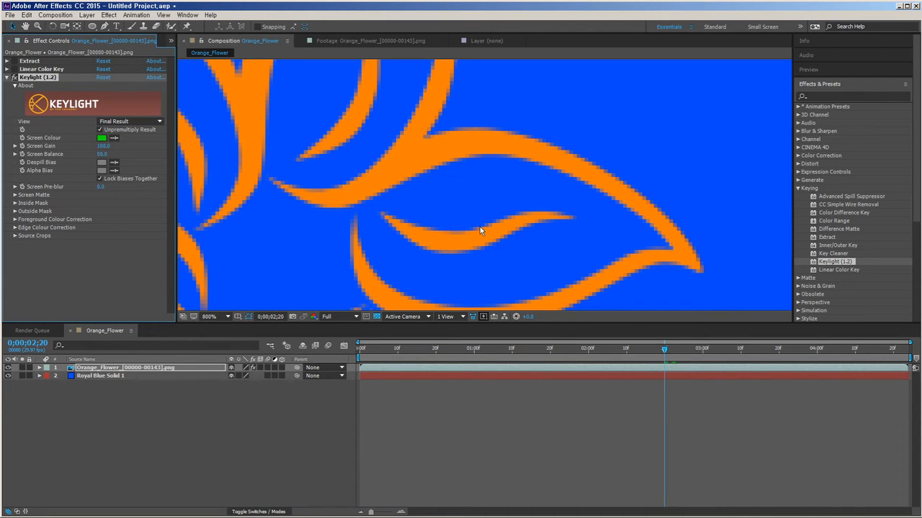
scroll(481, 231, down, 6)
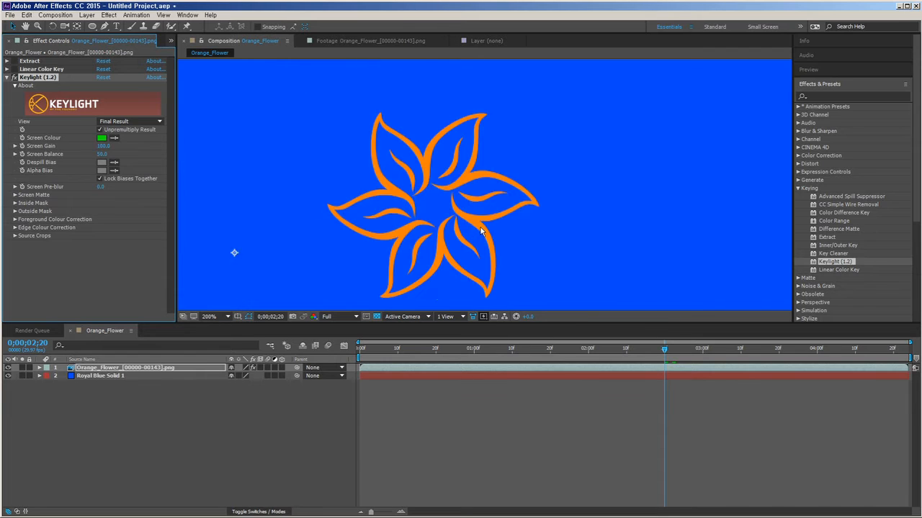
scroll(481, 231, up, 5)
scroll(480, 231, down, 5)
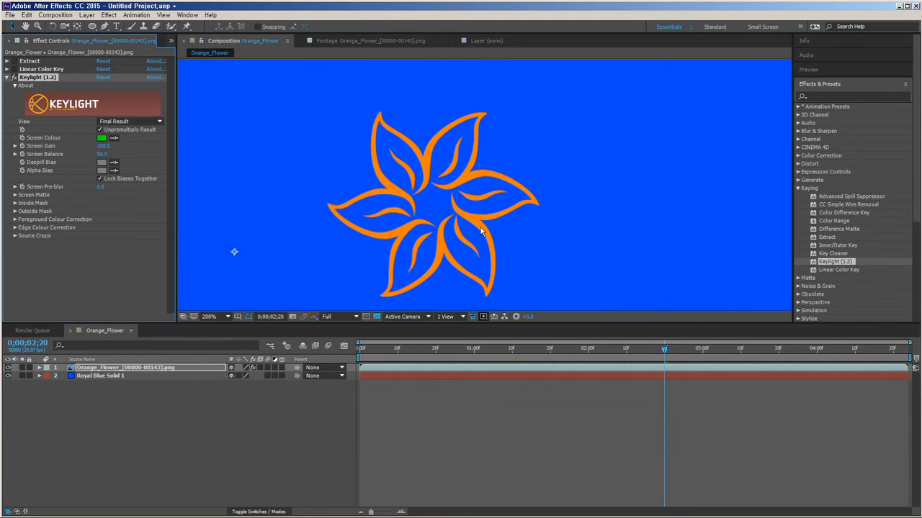
scroll(481, 231, up, 6)
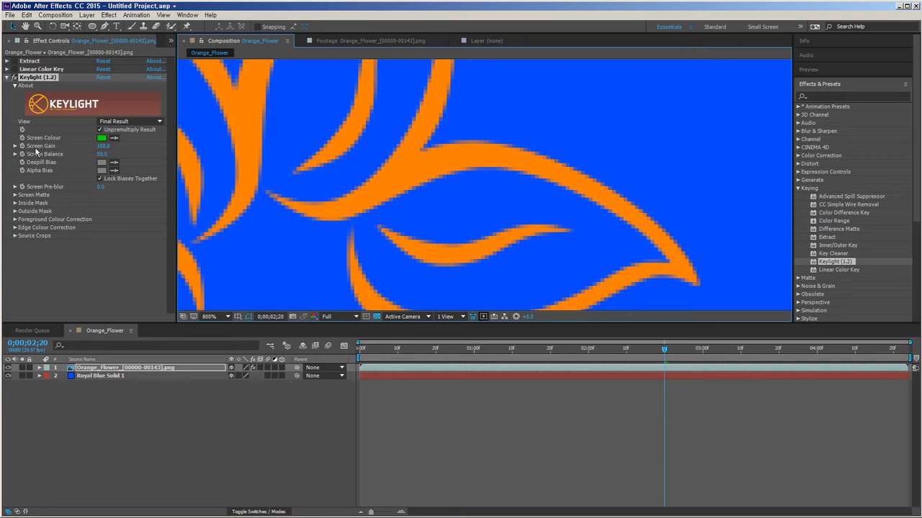
Raise Keylight's Screen Gain to about 110 and adjust the Screen Balance.
mouse_move(106, 149)
mouse_down()
mouse_move(92, 151)
mouse_move(116, 155)
mouse_up()
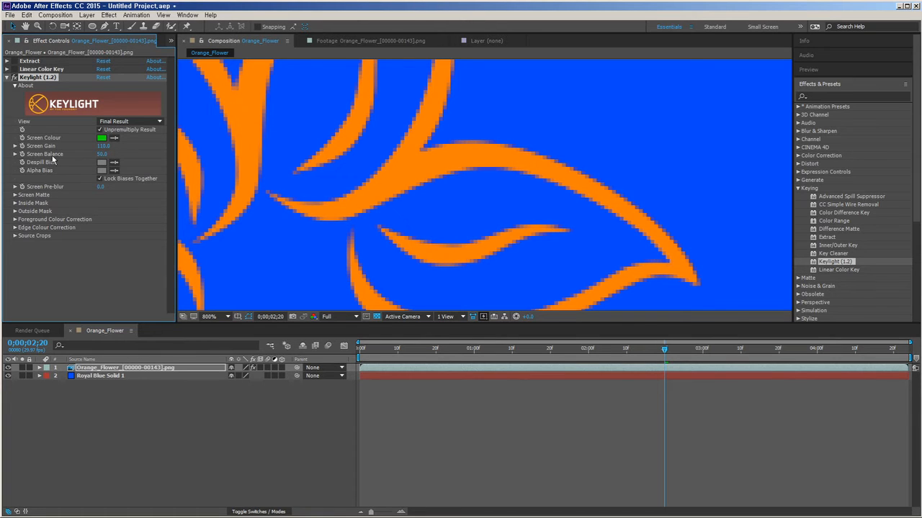
drag(103, 156, 172, 159)
drag(116, 171, 142, 168)
scroll(484, 240, down, 4)
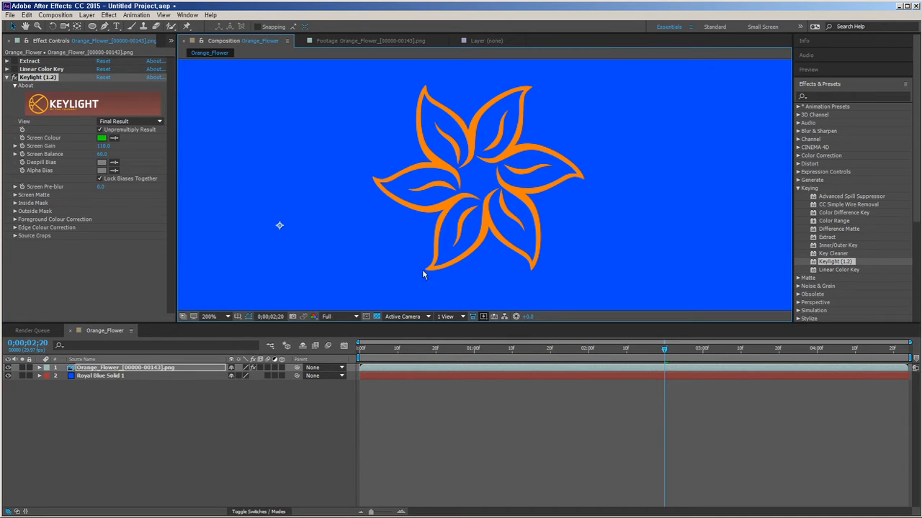
Show the project's footage list and import Curtain.tif and Merlin.tif from the Merlin folder in the file explorer.
click(171, 42)
click(176, 51)
click(68, 266)
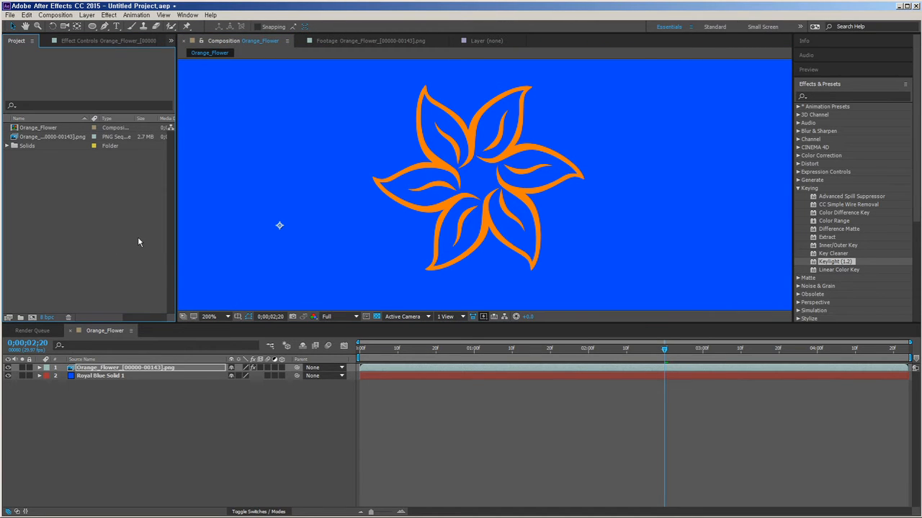
key(alt+Tab)
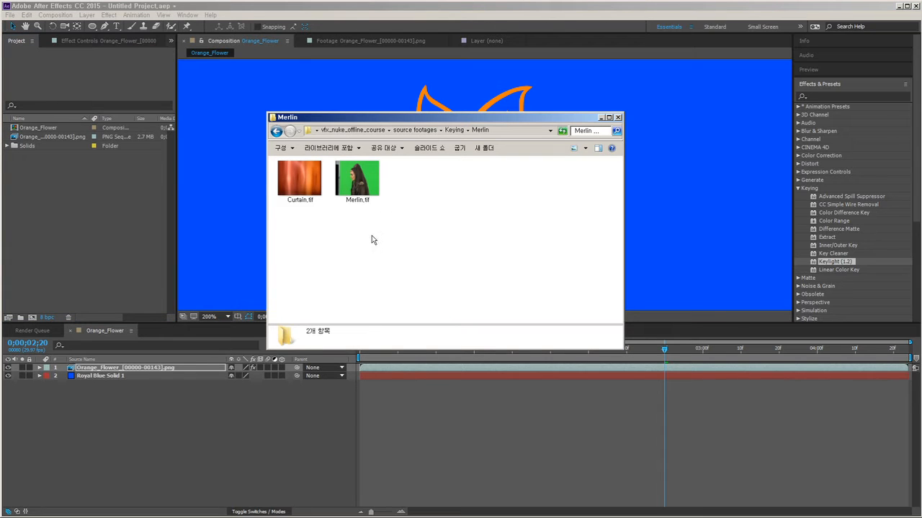
drag(392, 257, 121, 220)
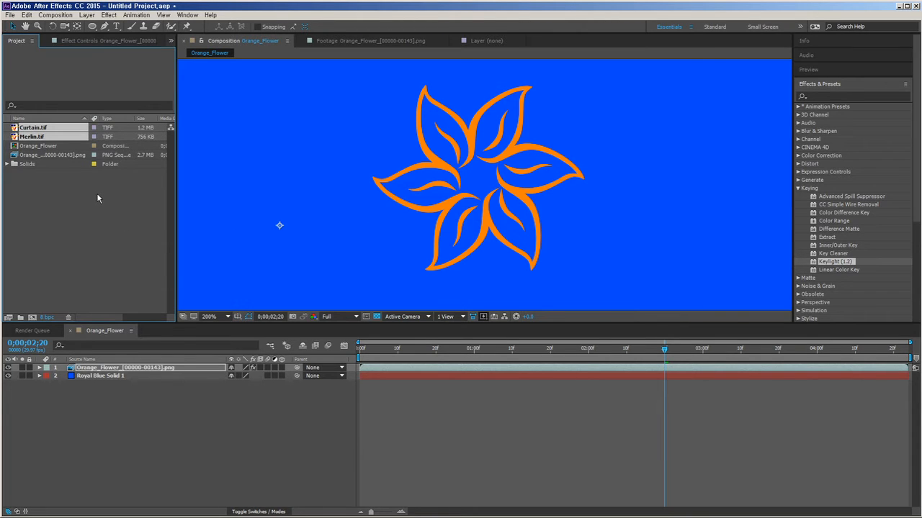
Preview the imported Curtain.tif and Merlin.tif footage one after the other.
click(96, 193)
click(13, 127)
double_click(13, 128)
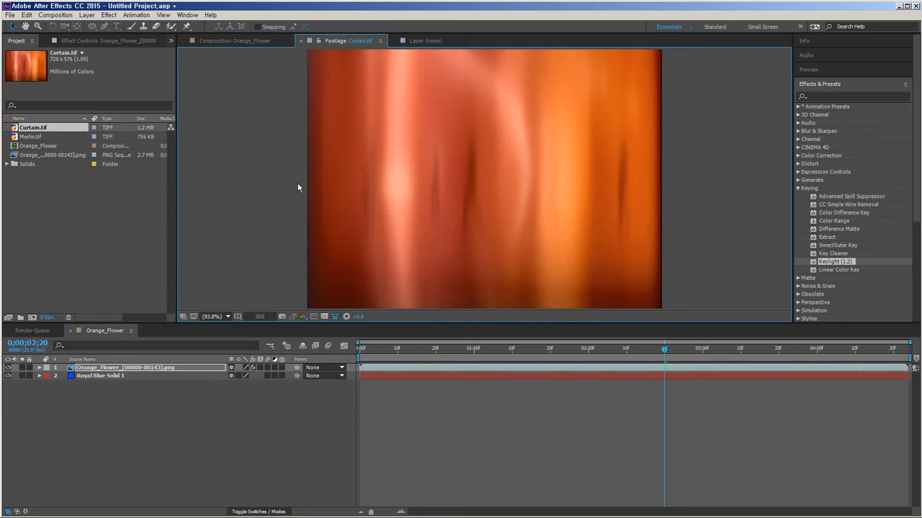
double_click(15, 137)
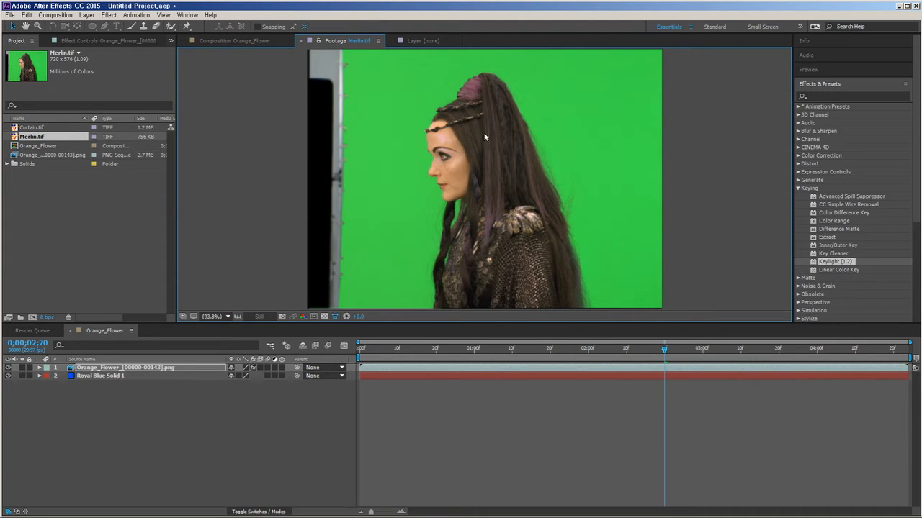
click(56, 201)
Create a composition from Merlin.tif and add Curtain.tif as the layer beneath it.
click(30, 137)
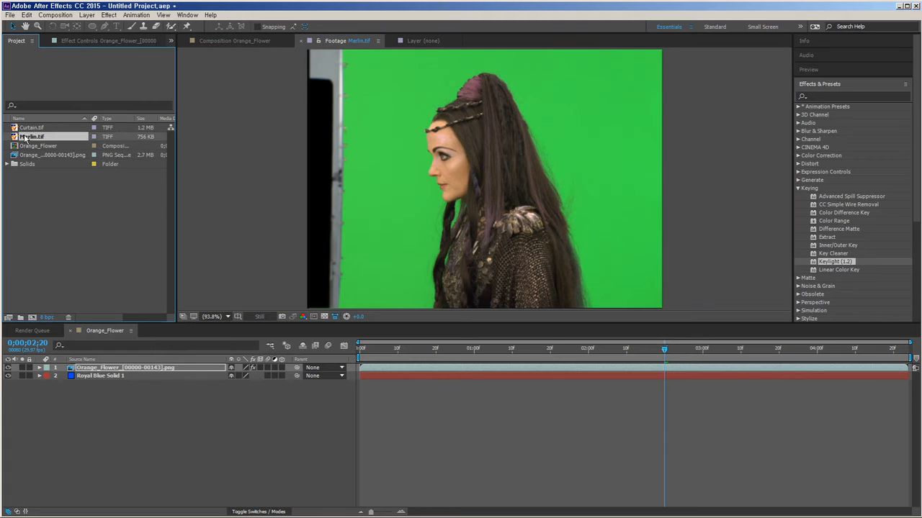
drag(43, 319, 33, 317)
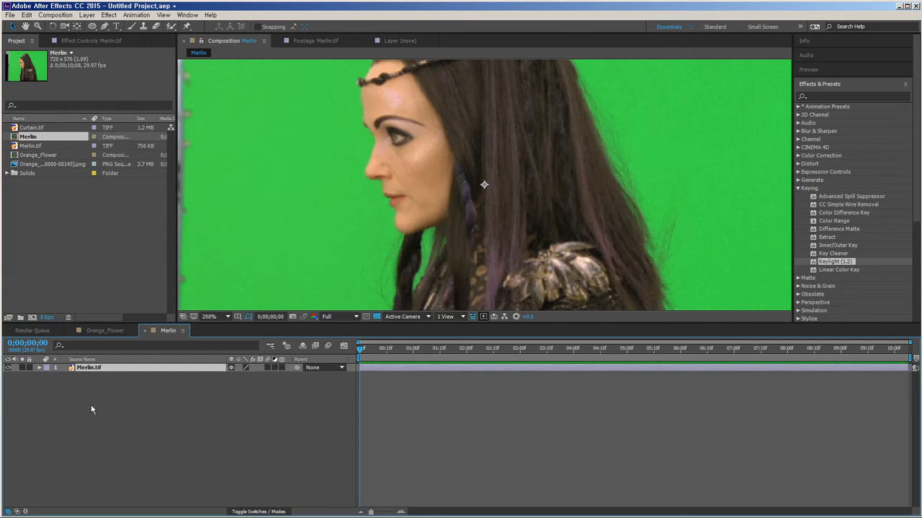
scroll(446, 241, down, 4)
key(slash)
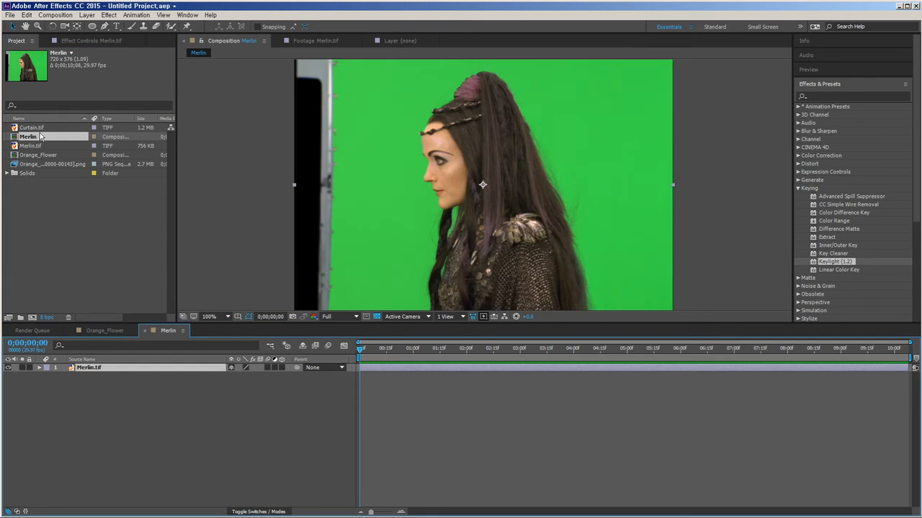
click(15, 130)
drag(15, 130, 78, 439)
Apply Keylight (1.2) to the Merlin.tif layer and sample the green backdrop in front of the face as Screen Colour.
click(85, 369)
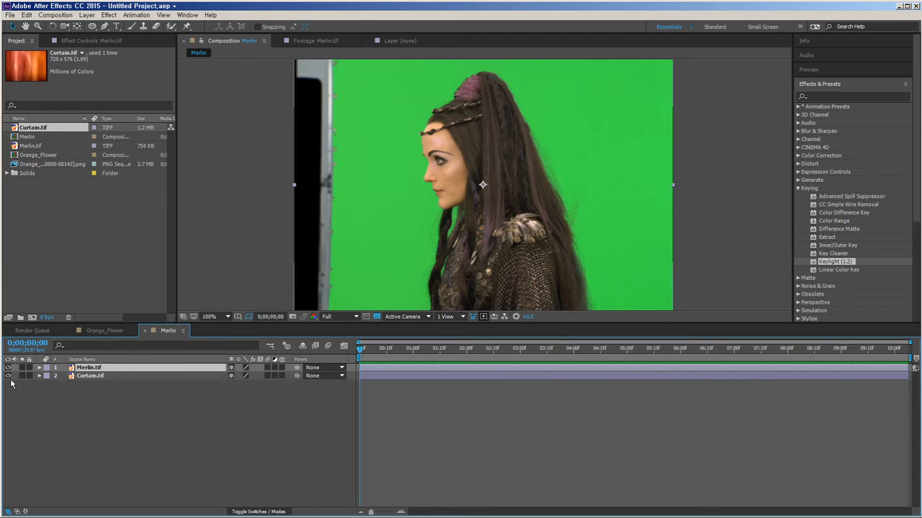
drag(855, 262, 157, 366)
scroll(607, 209, up, 1)
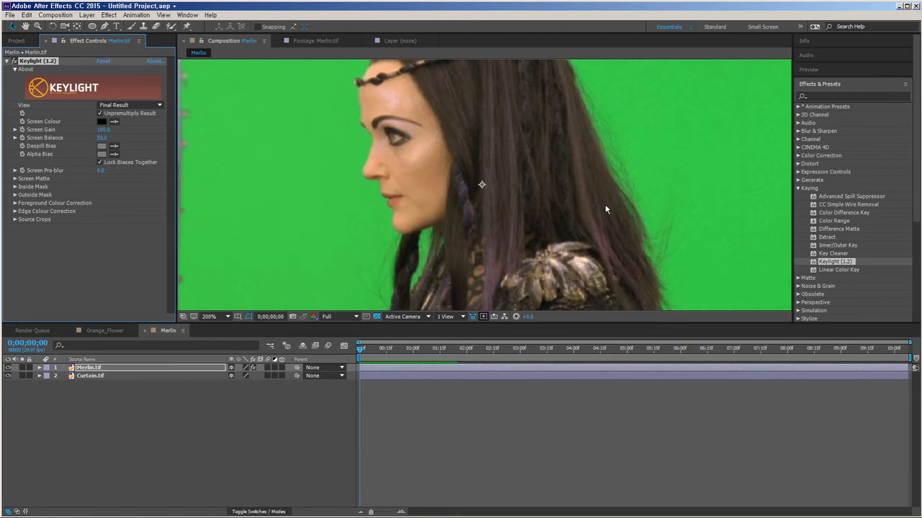
drag(455, 238, 451, 243)
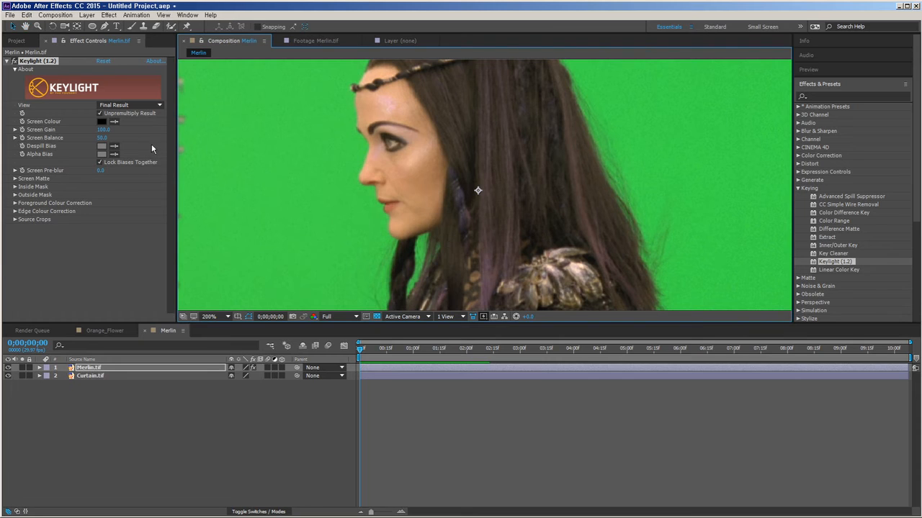
click(115, 123)
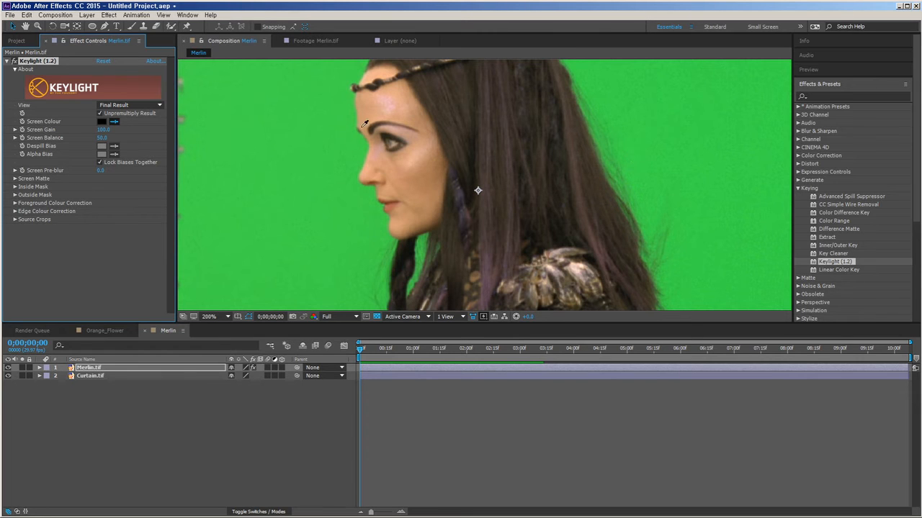
click(343, 158)
key(comma)
key(comma)
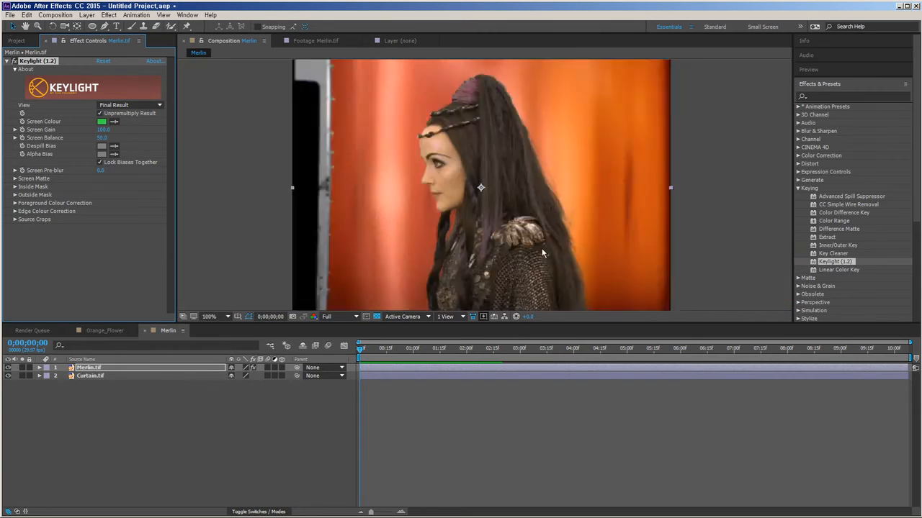
Hide and reshow the Merlin.tif layer, and inspect the keyed woman against the curtain background.
click(8, 367)
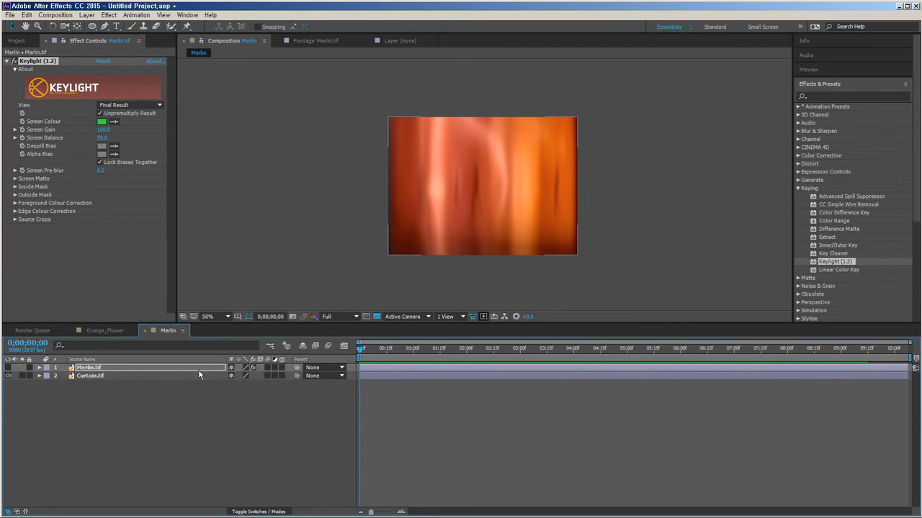
click(8, 367)
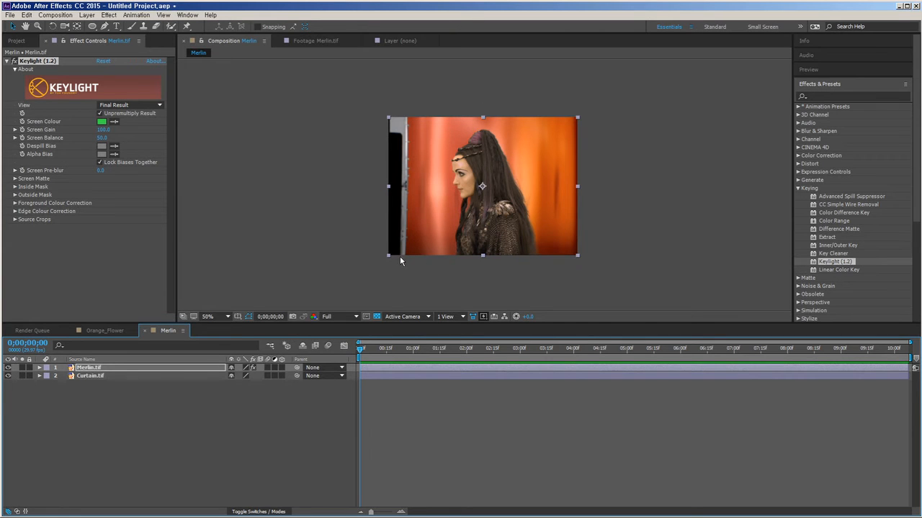
scroll(507, 270, up, 4)
scroll(507, 246, down, 2)
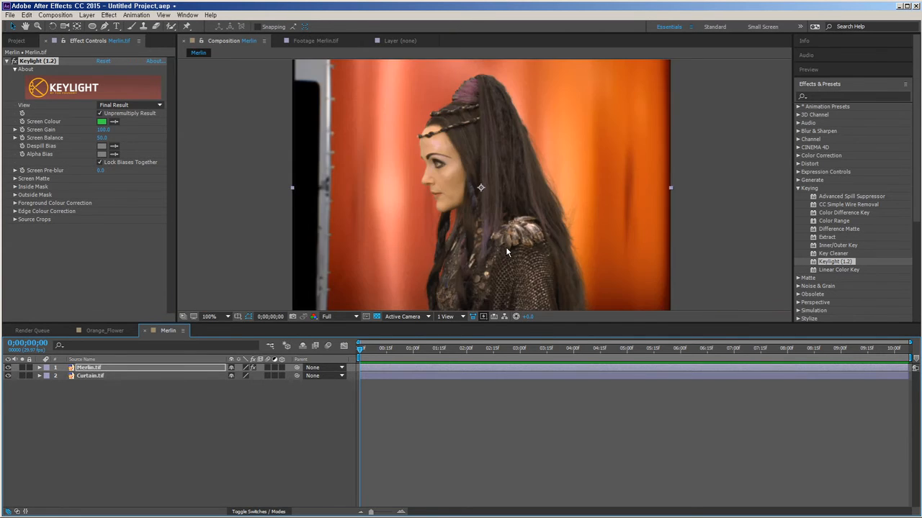
scroll(506, 252, up, 2)
scroll(506, 252, down, 4)
scroll(506, 252, up, 2)
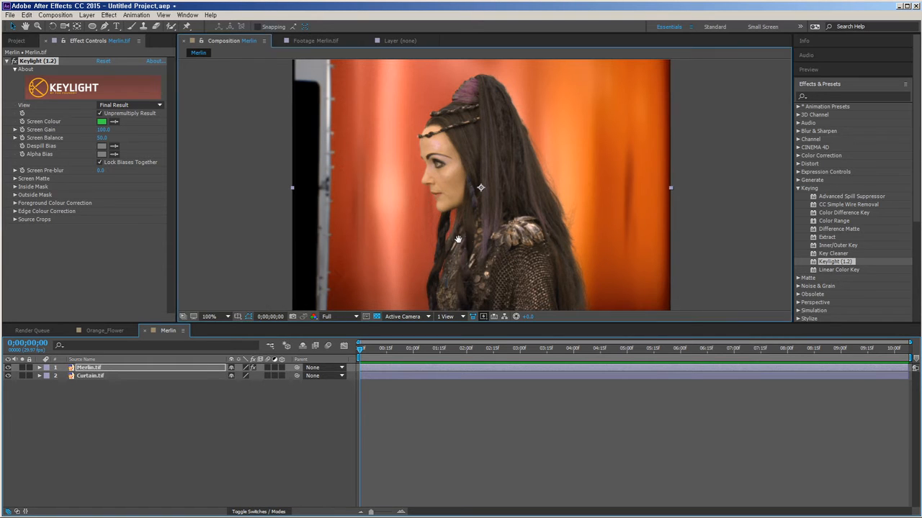
Hide the Curtain.tif layer to show the keyed woman over the transparency grid.
drag(458, 240, 432, 235)
drag(389, 351, 352, 352)
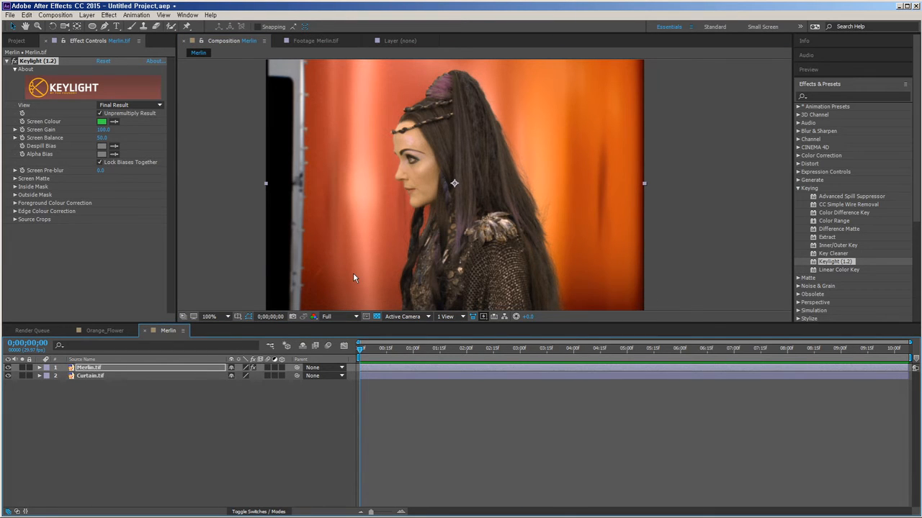
drag(456, 357, 359, 353)
click(79, 376)
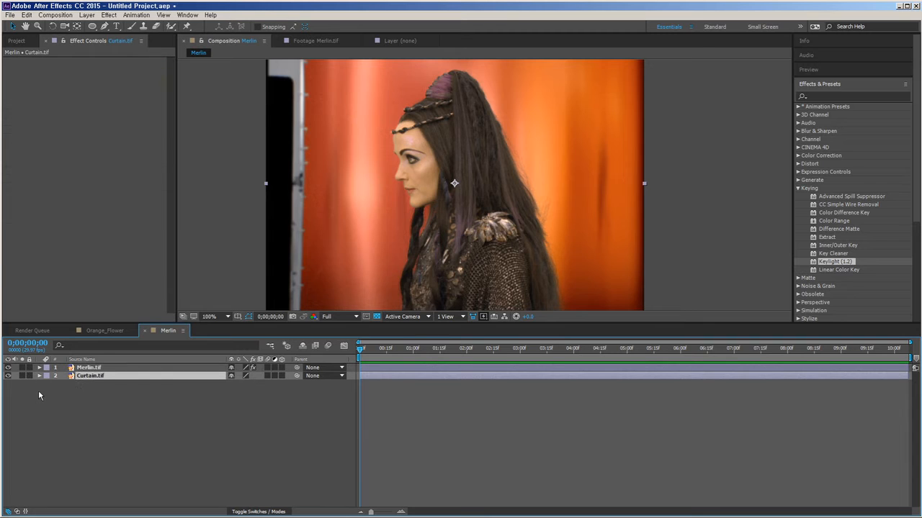
click(8, 376)
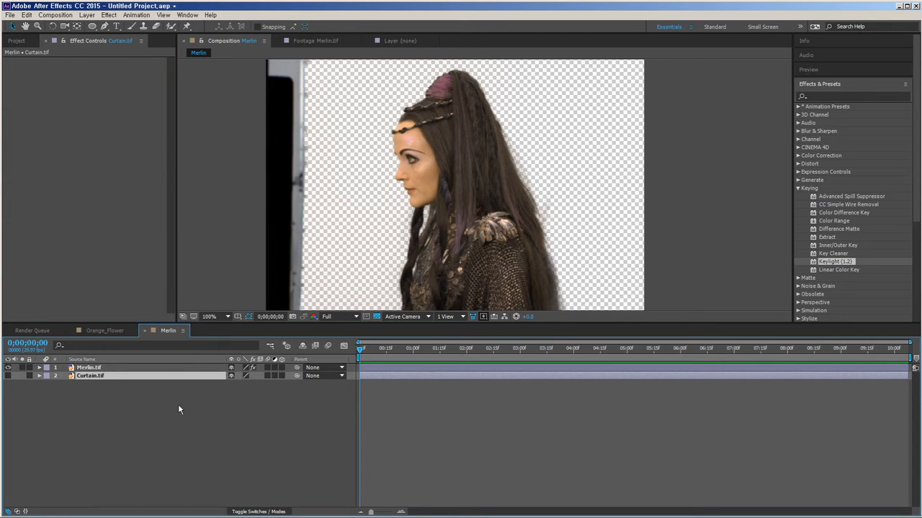
click(375, 317)
click(376, 317)
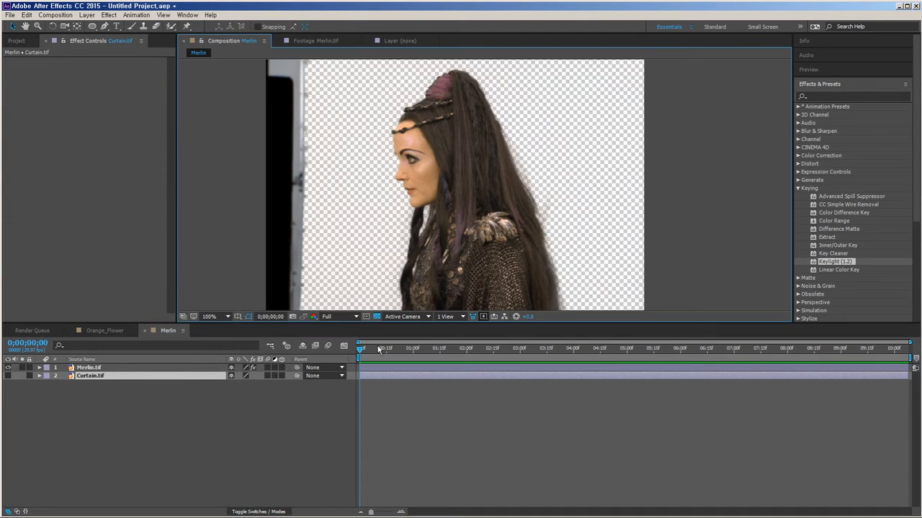
Examine the keyed edges of the face, hair and costume up close against the transparency grid.
scroll(499, 256, up, 4)
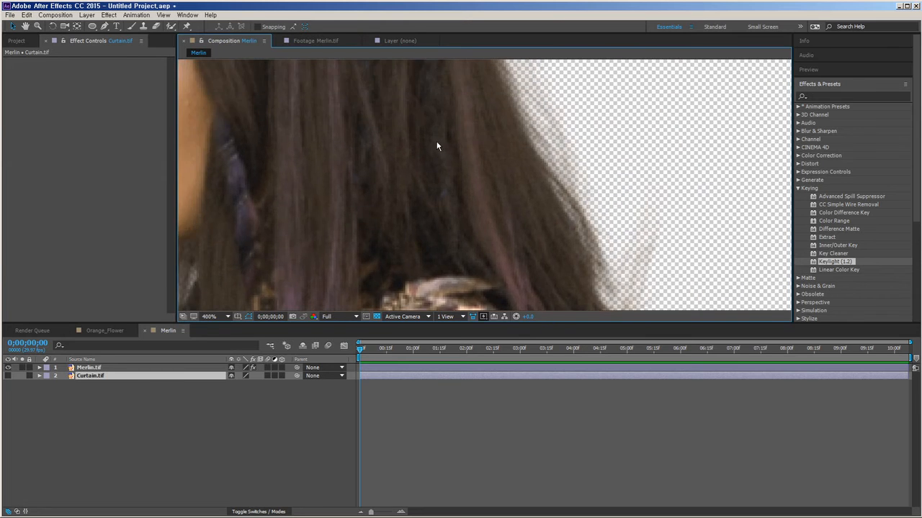
mouse_move(436, 146)
mouse_down()
mouse_move(523, 251)
mouse_move(473, 166)
mouse_move(436, 189)
mouse_move(446, 149)
mouse_up()
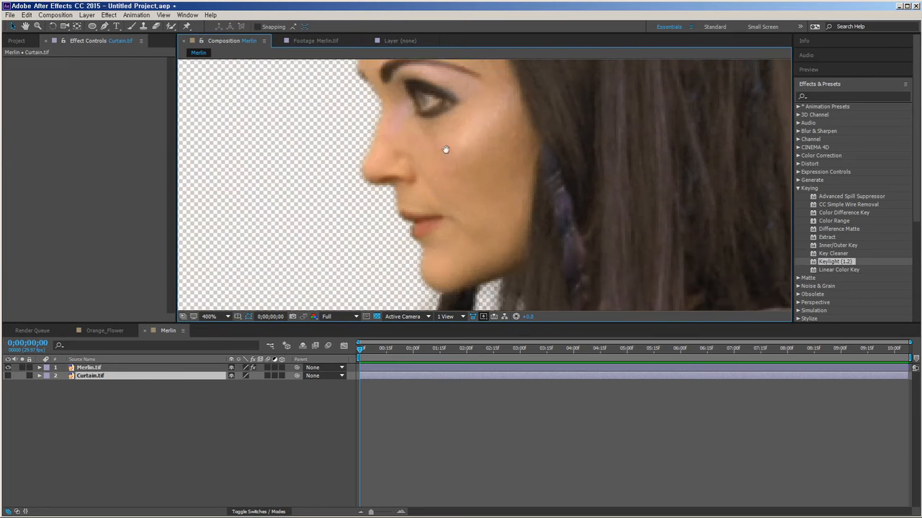
scroll(449, 239, down, 10)
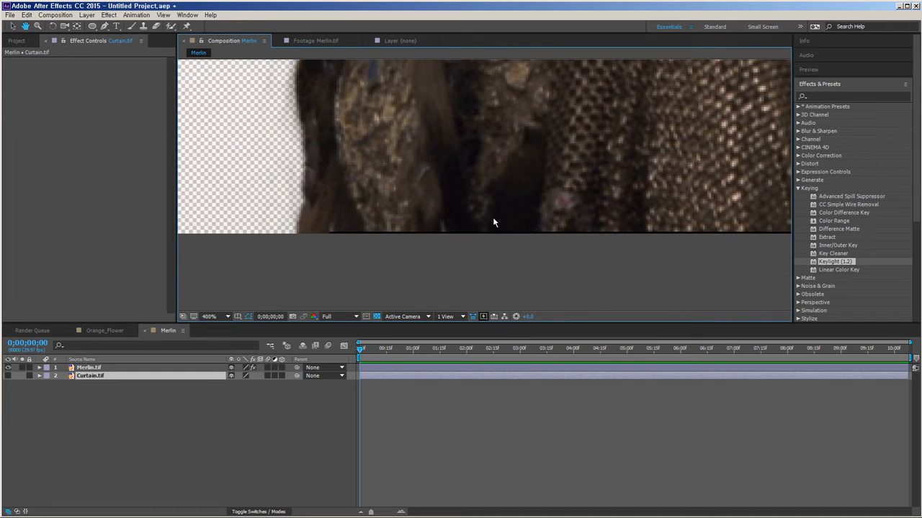
drag(532, 184, 385, 283)
drag(491, 158, 491, 301)
scroll(493, 301, down, 2)
drag(508, 198, 516, 250)
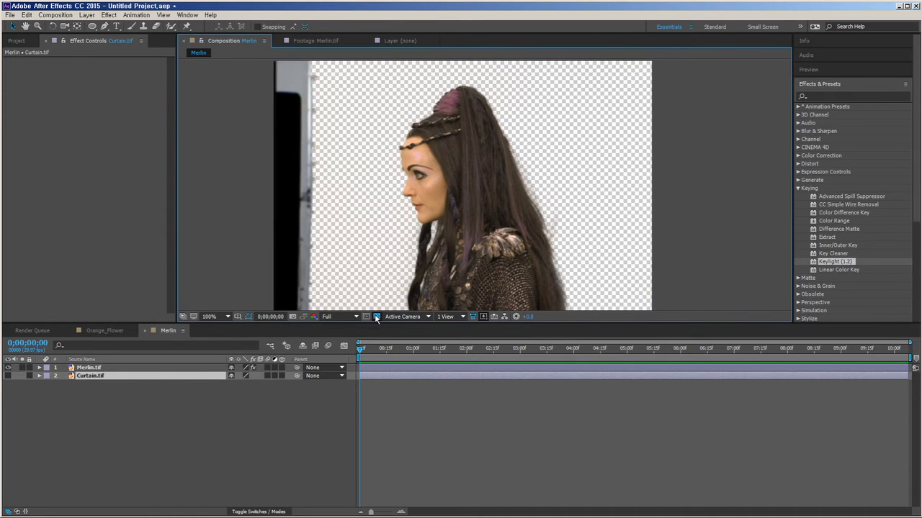
Turn off the transparency grid and display the composition's Alpha channel.
click(375, 316)
click(314, 317)
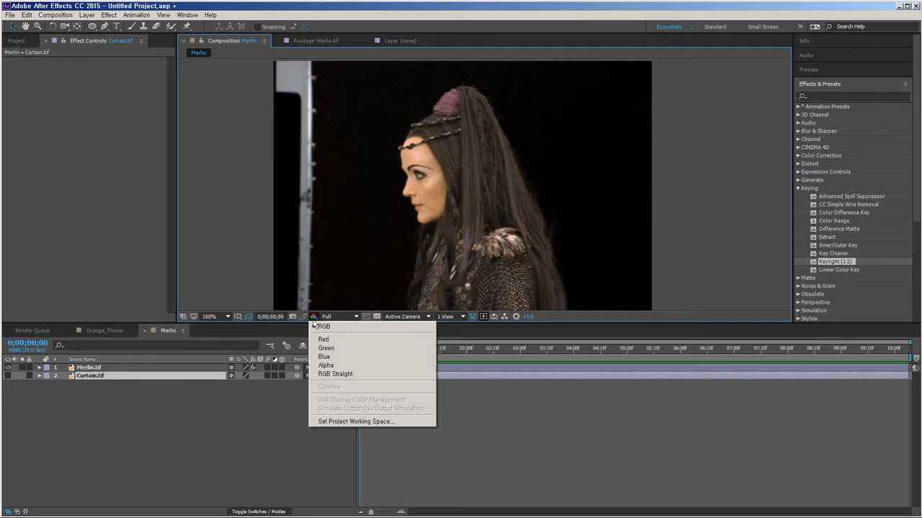
click(356, 366)
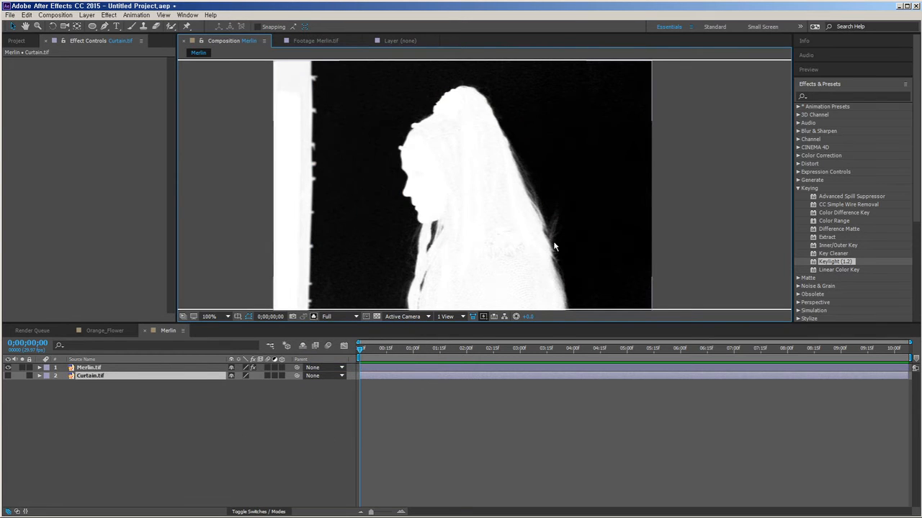
Examine the alpha matte up close around the hair, face and body for grey areas inside the white silhouette.
drag(526, 270, 513, 218)
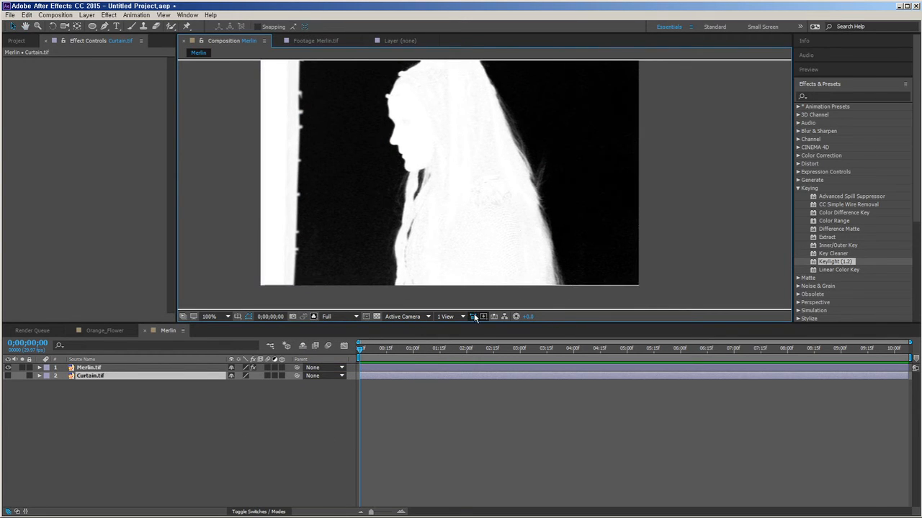
scroll(525, 216, up, 2)
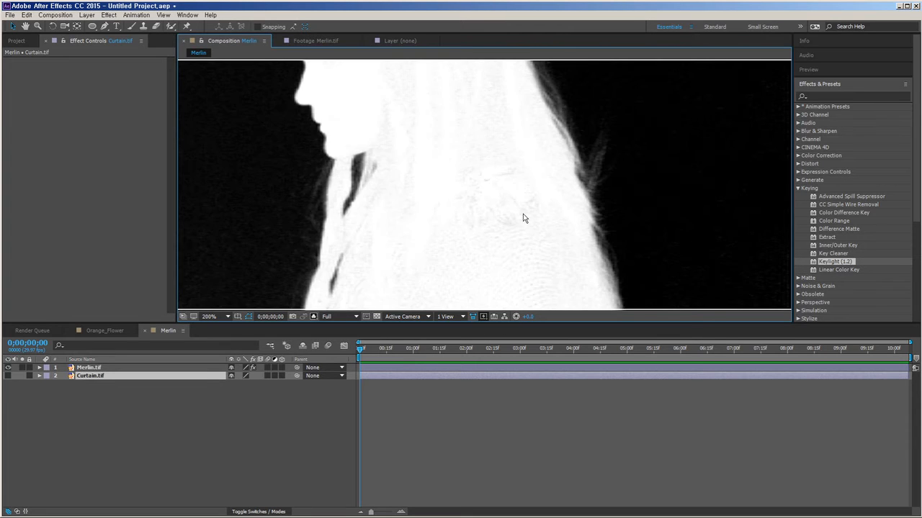
drag(524, 216, 469, 219)
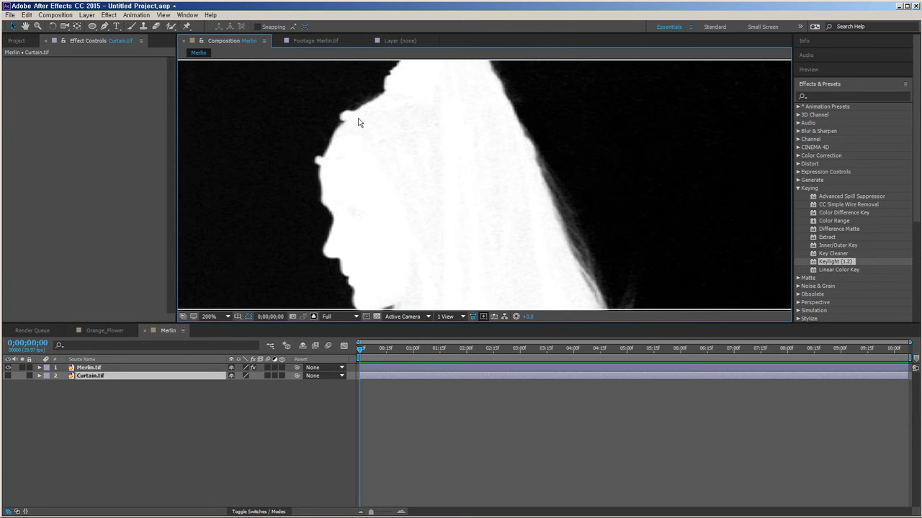
scroll(396, 218, up, 4)
drag(561, 192, 476, 124)
drag(516, 237, 508, 193)
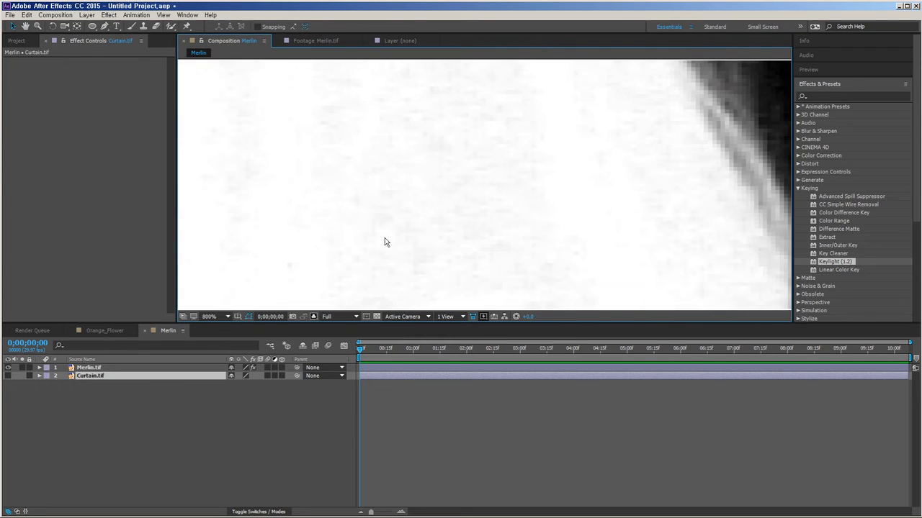
scroll(490, 235, down, 3)
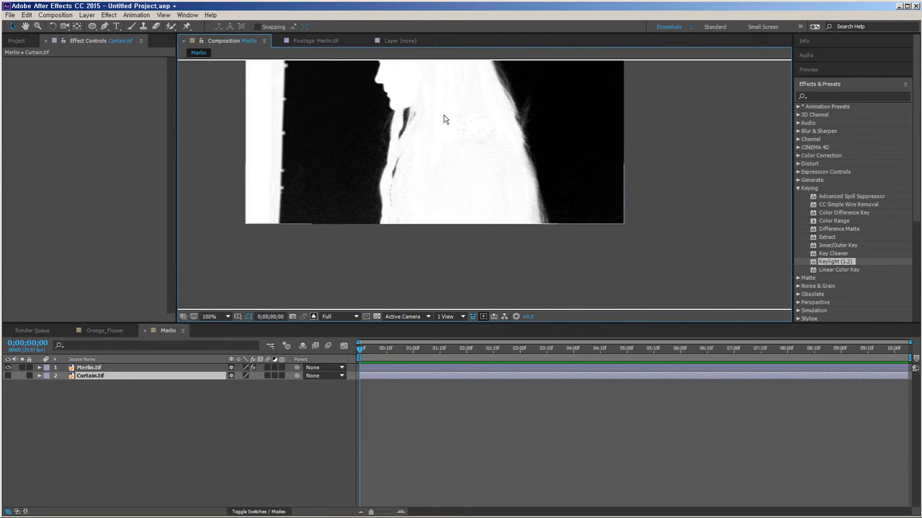
drag(444, 117, 478, 197)
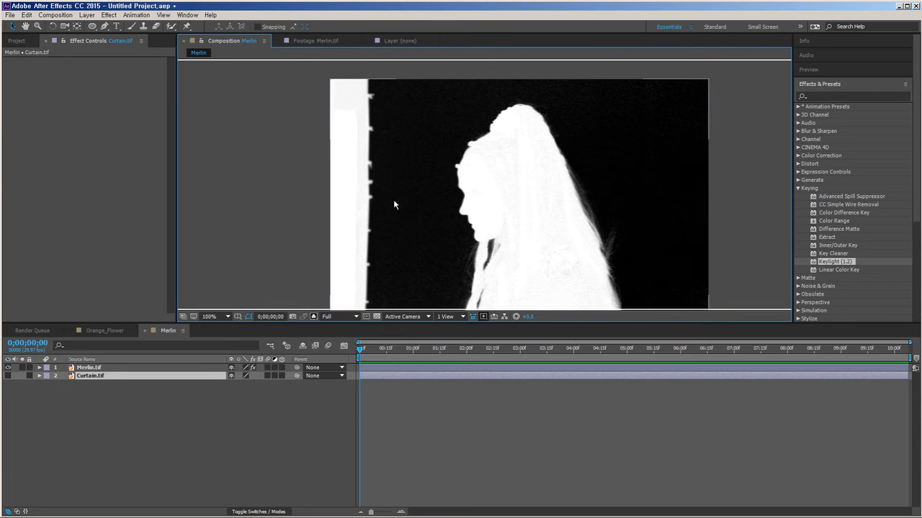
Return the composition view to the RGB channels and examine the studio equipment remaining beside the keyed backdrop.
click(313, 316)
click(322, 325)
drag(373, 176, 390, 221)
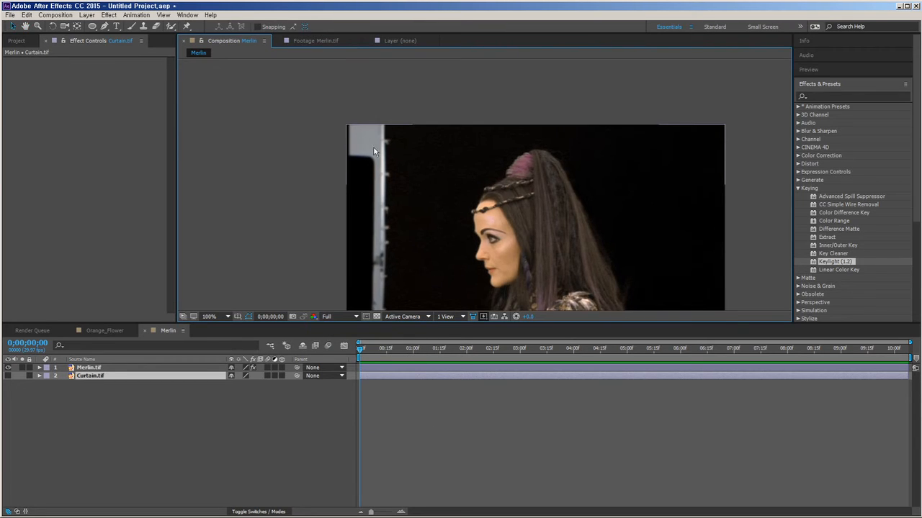
scroll(357, 165, down, 3)
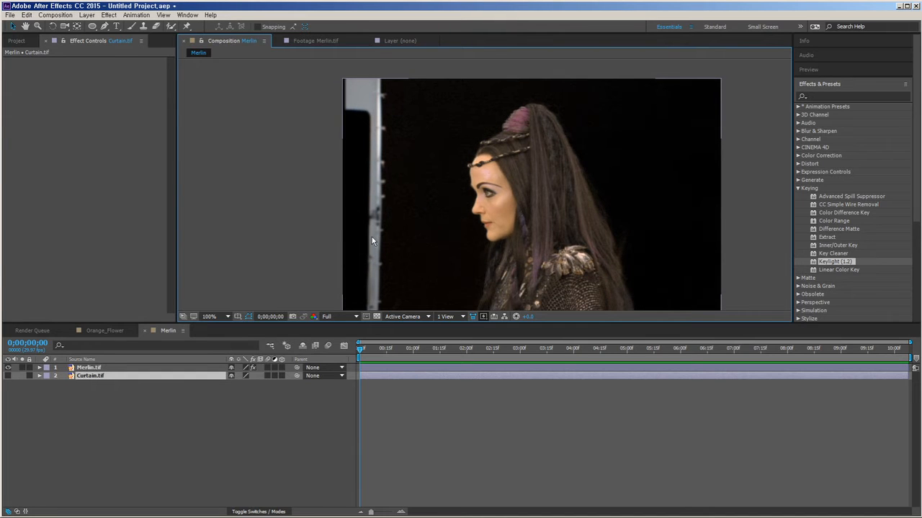
key(comma)
key(comma)
drag(399, 284, 344, 288)
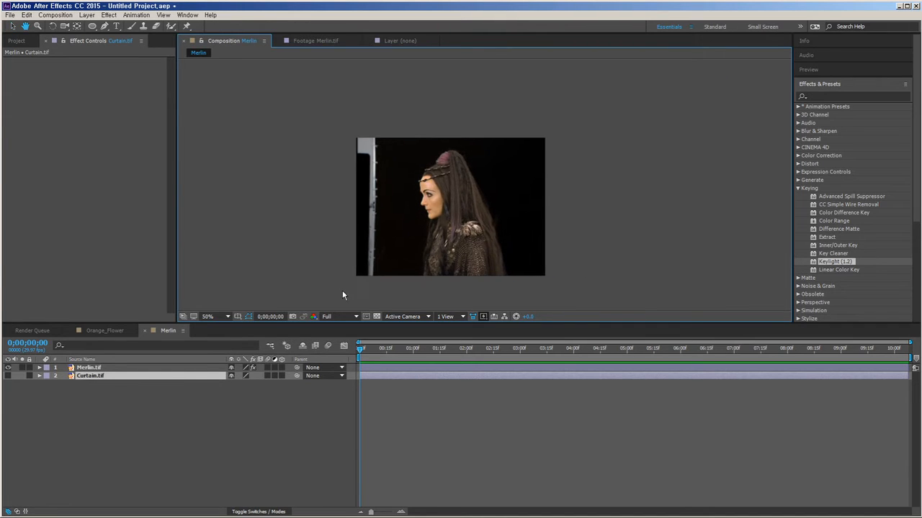
Switch off Keylight (1.2) on the Merlin.tif layer and examine the unkeyed studio equipment beside the green screen.
click(115, 368)
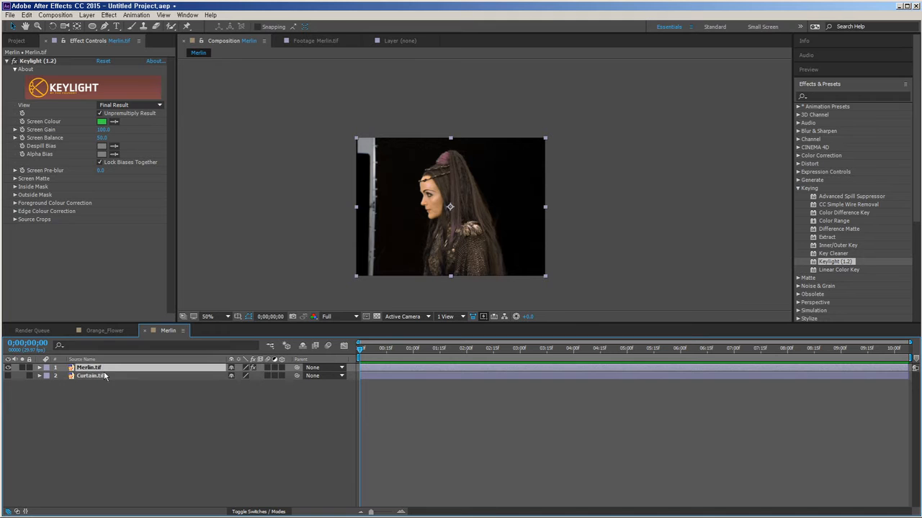
click(14, 60)
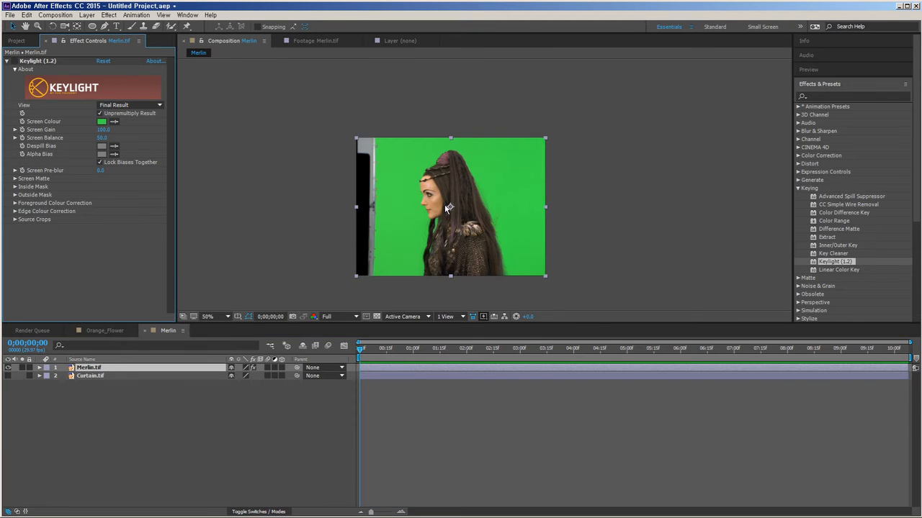
key(period)
drag(322, 224, 450, 192)
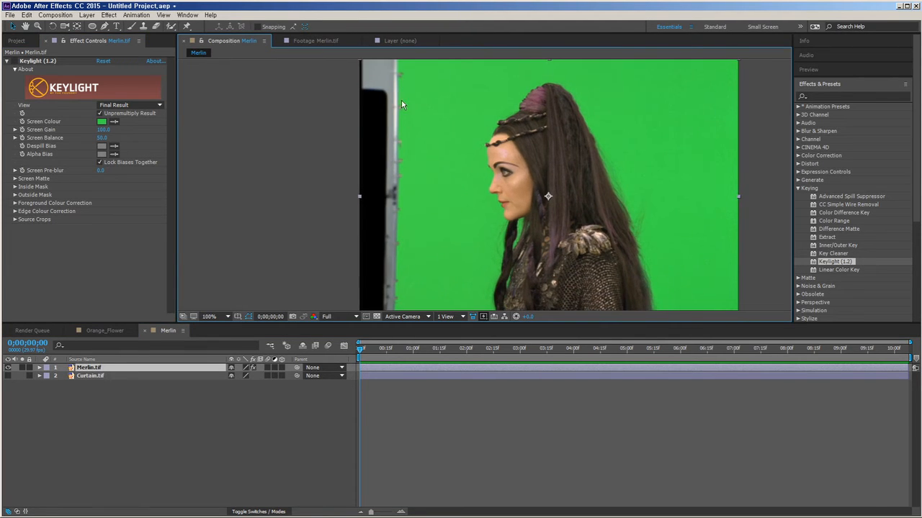
drag(390, 163, 399, 219)
key(v)
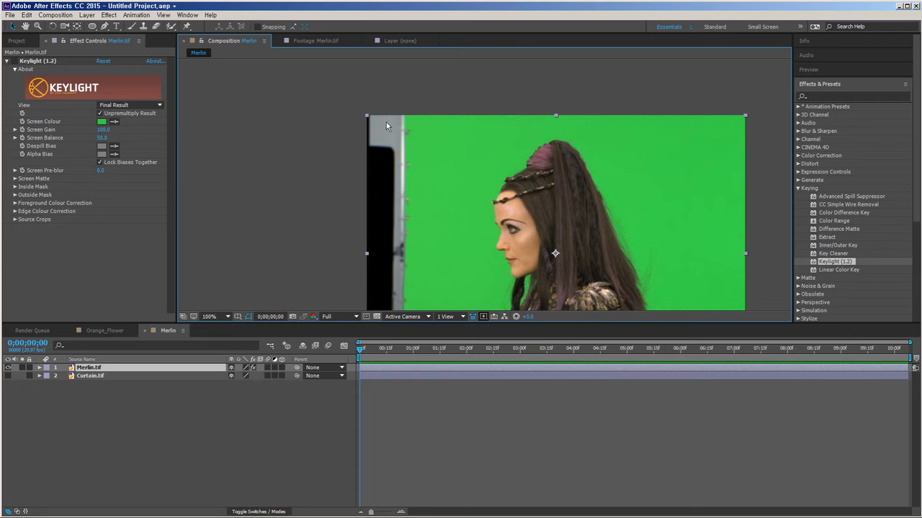
Inspect the woman against the original green backdrop, and switch Keylight (1.2) back on.
scroll(402, 198, down, 4)
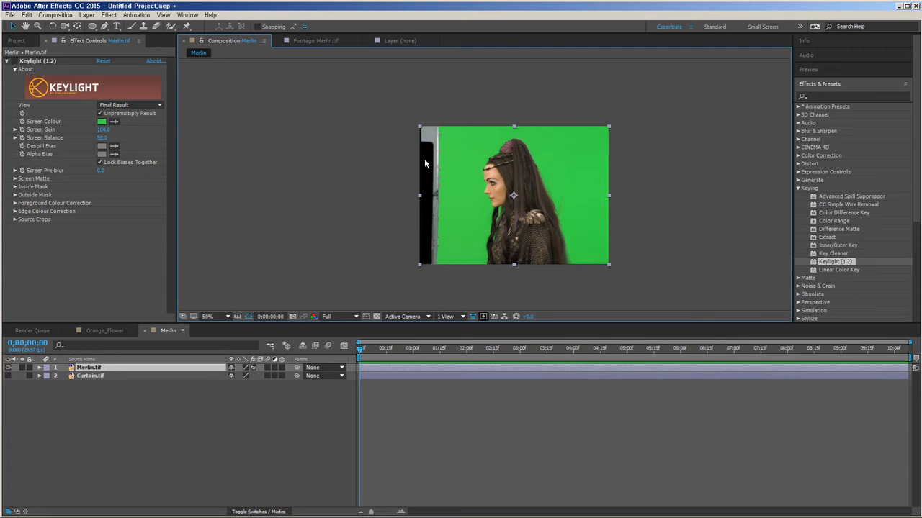
key(slash)
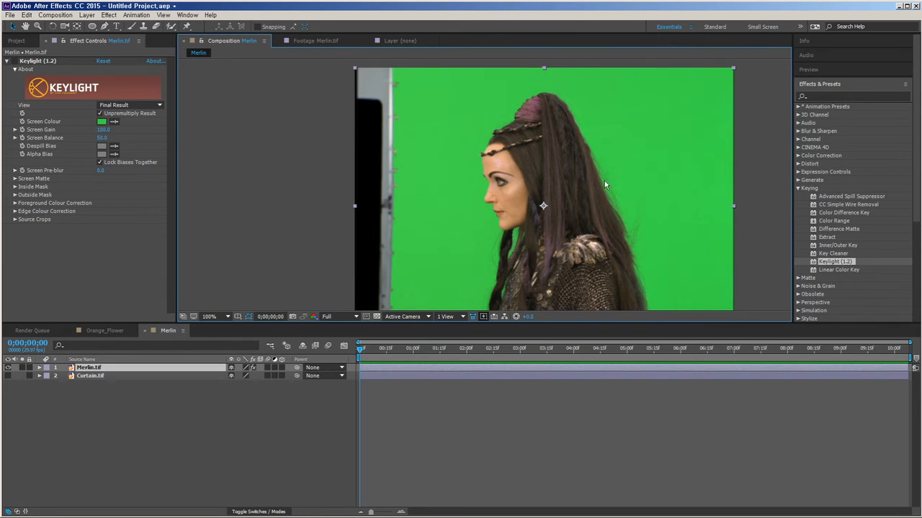
drag(604, 182, 524, 206)
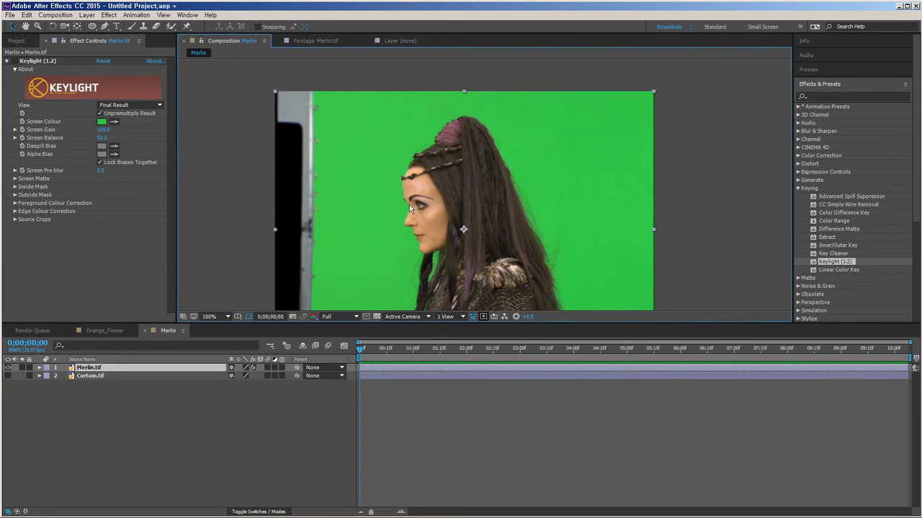
drag(409, 208, 353, 130)
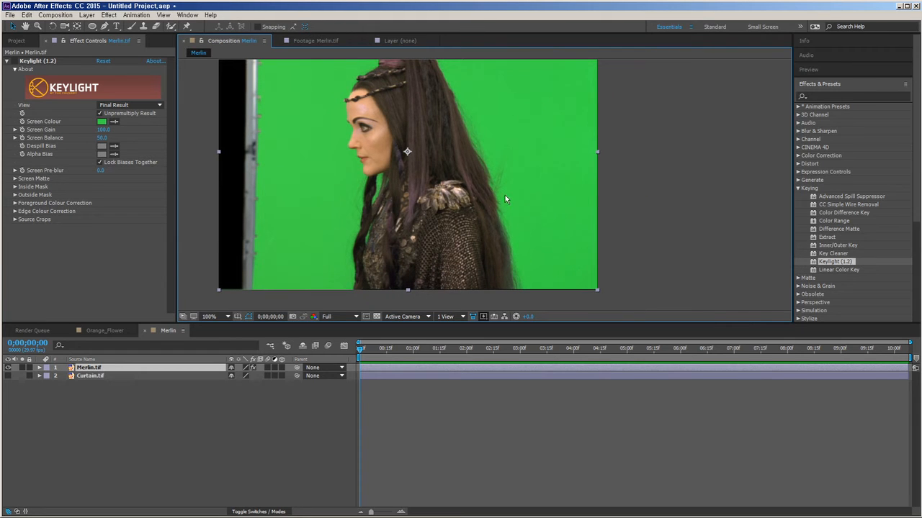
drag(479, 155, 504, 194)
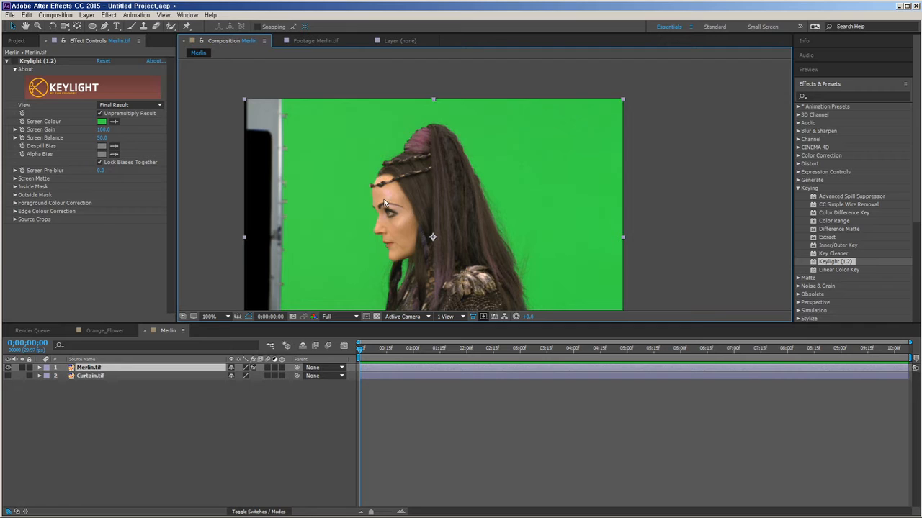
drag(446, 263, 435, 244)
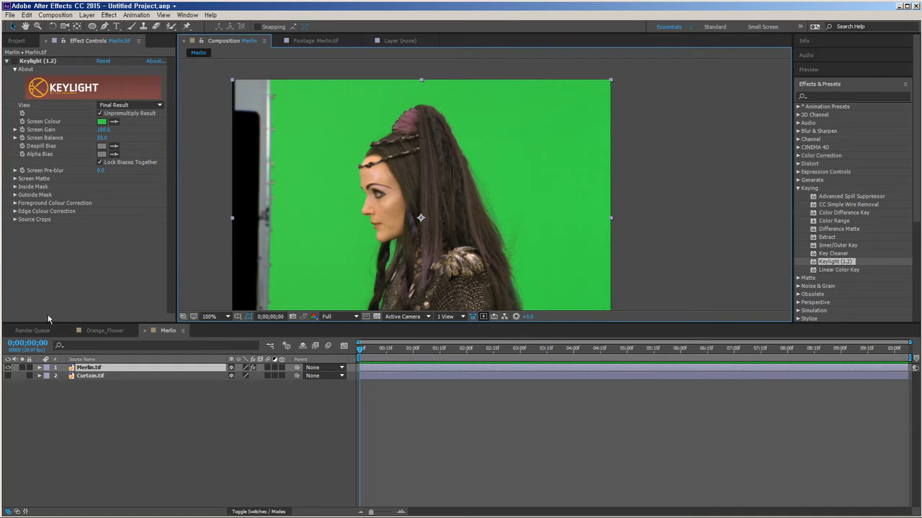
click(13, 61)
drag(353, 190, 351, 165)
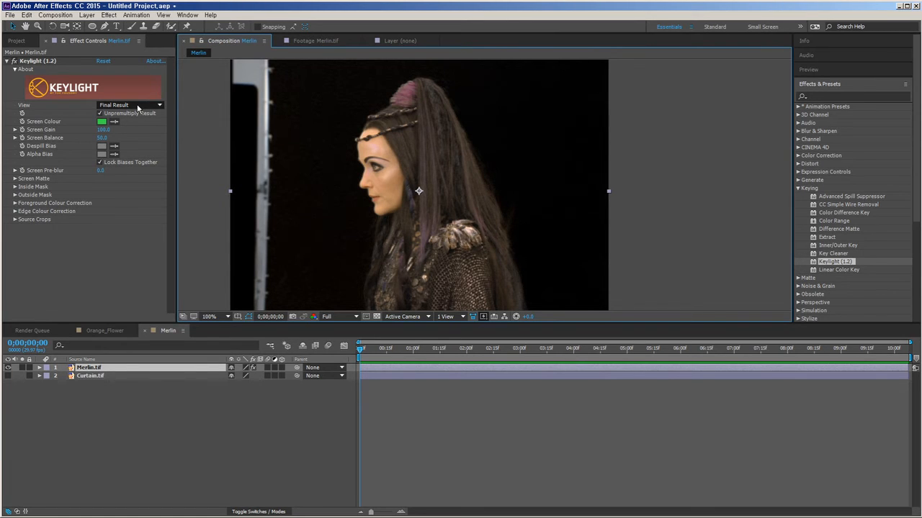
Set the Keylight View to Screen Matte and inspect the matte around the woman's face, hair and shoulders.
click(137, 107)
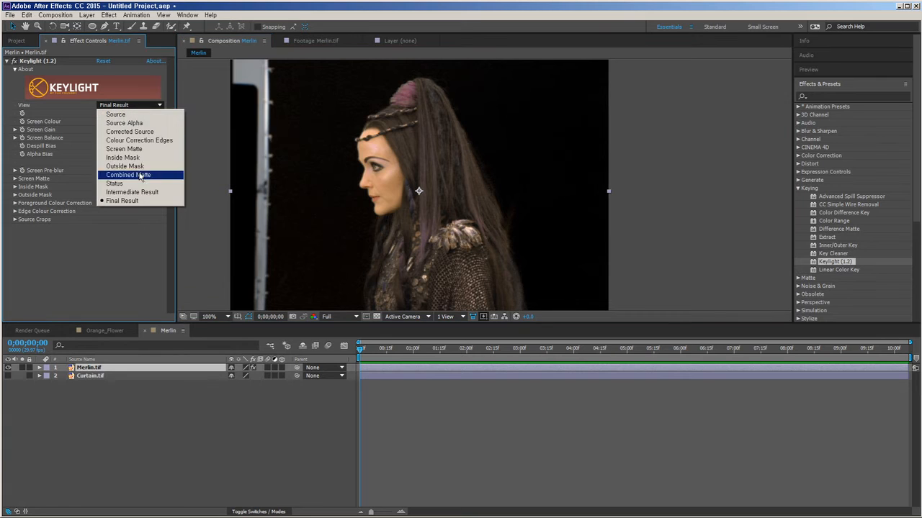
click(159, 151)
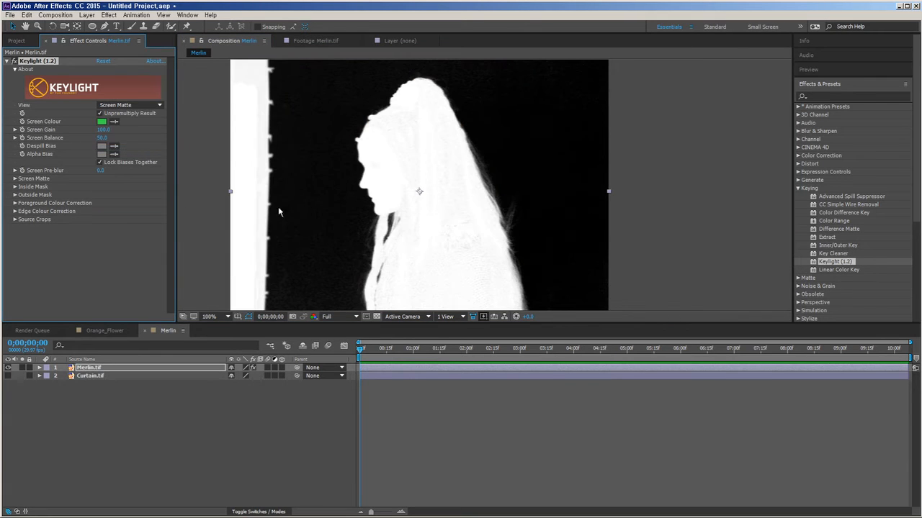
key(period)
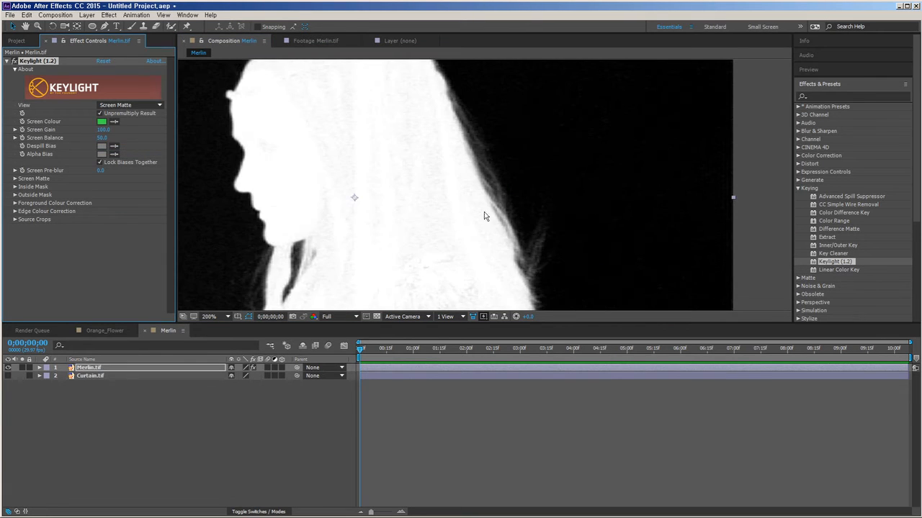
drag(451, 235, 493, 141)
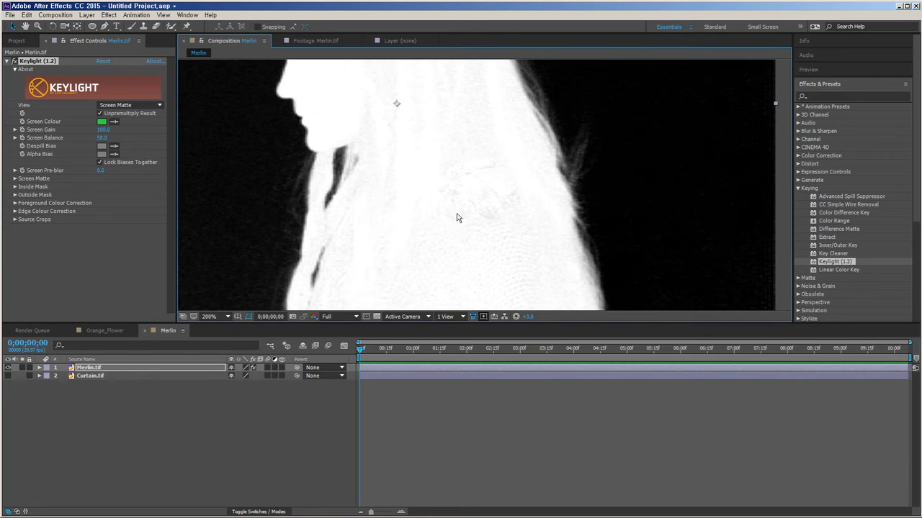
drag(469, 256, 456, 147)
drag(444, 236, 437, 204)
drag(396, 116, 410, 262)
drag(365, 101, 412, 218)
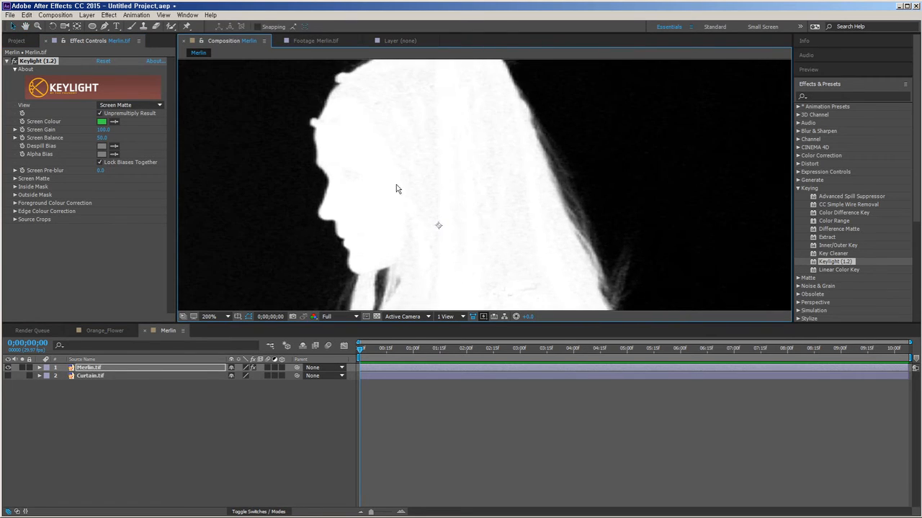
Examine the screen matte around the woman's face and hair, and look through Keylight's Screen Matte settings.
scroll(396, 189, up, 4)
scroll(388, 199, down, 5)
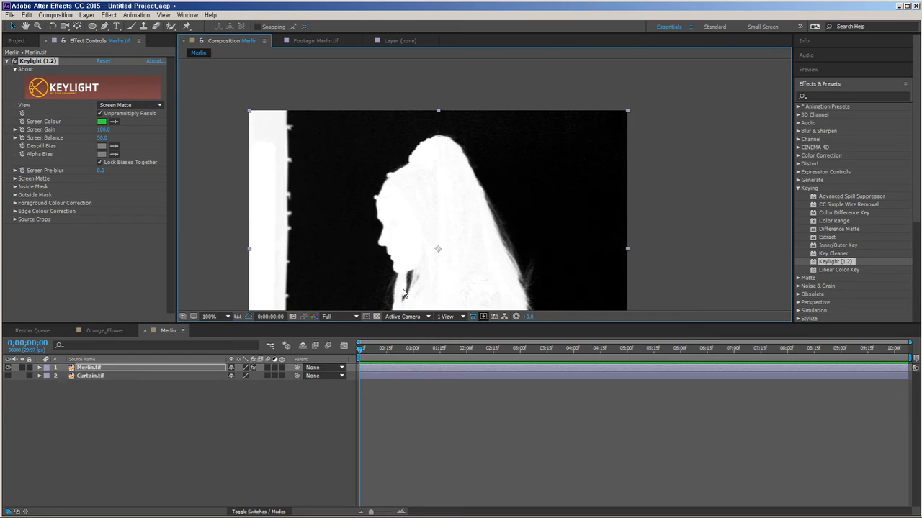
drag(403, 290, 432, 261)
scroll(441, 188, up, 1)
drag(459, 172, 459, 219)
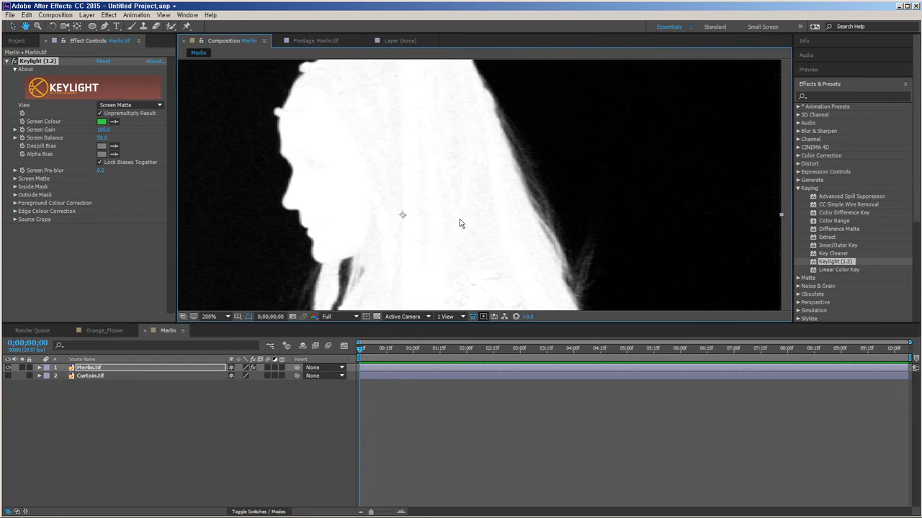
drag(396, 146, 382, 206)
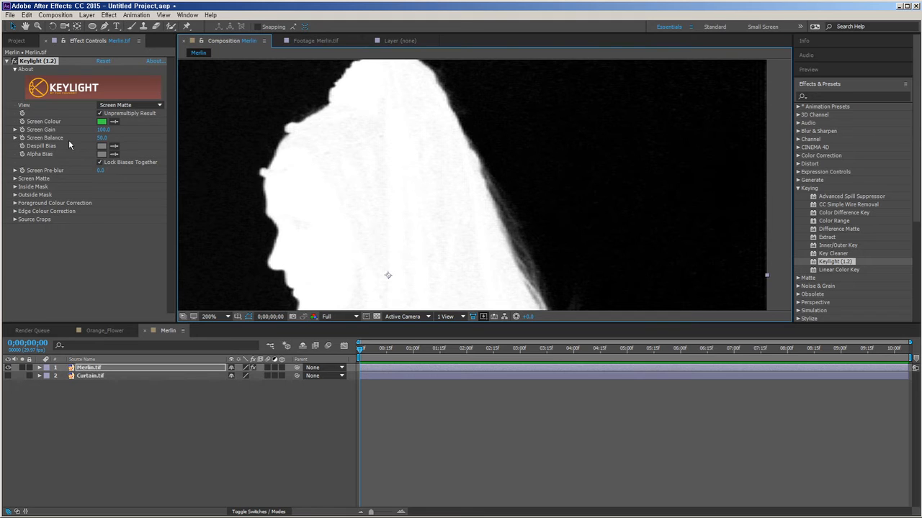
click(16, 179)
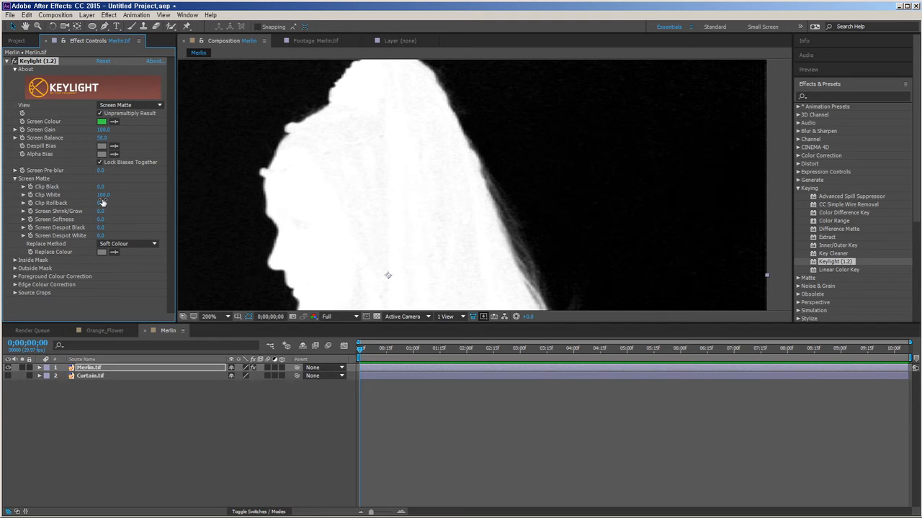
click(15, 180)
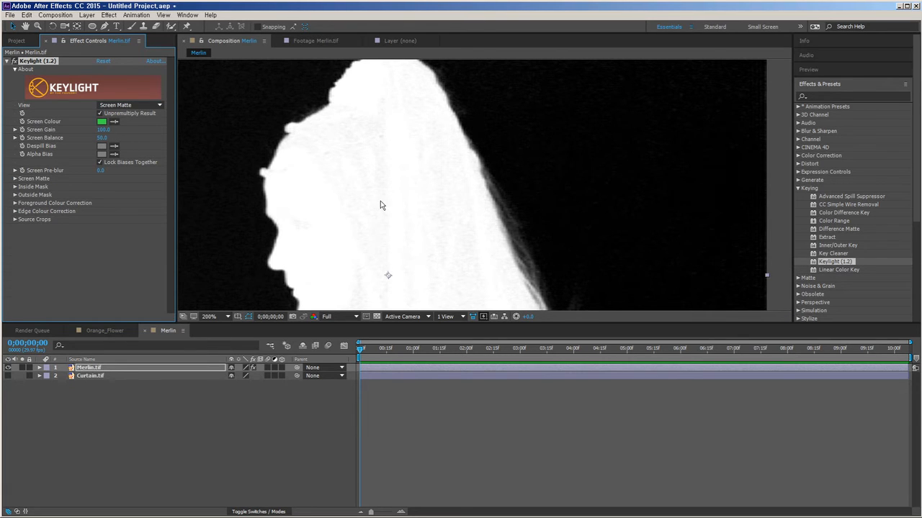
Try the extremes of Keylight's Screen Gain at 0 and 1648, and inspect the effect on the matte.
scroll(380, 201, down, 1)
drag(371, 206, 336, 177)
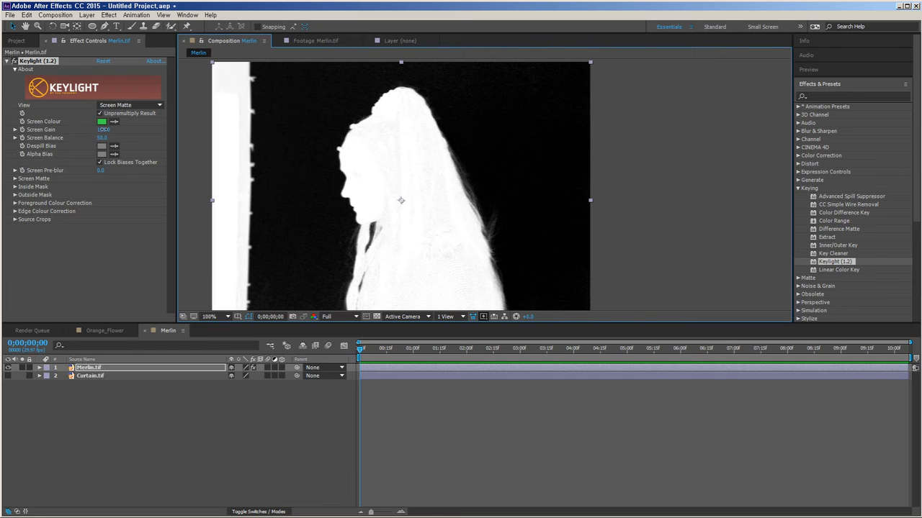
drag(103, 130, 44, 135)
drag(100, 130, 82, 129)
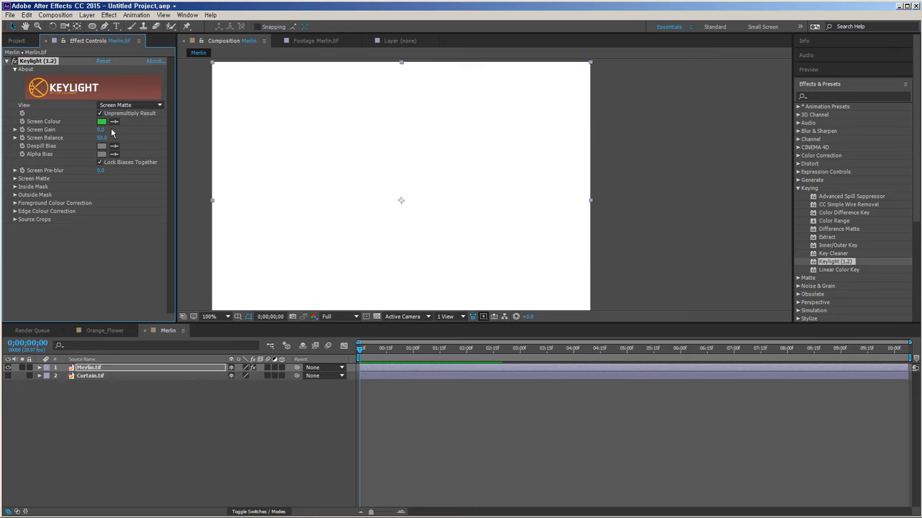
drag(100, 130, 619, 232)
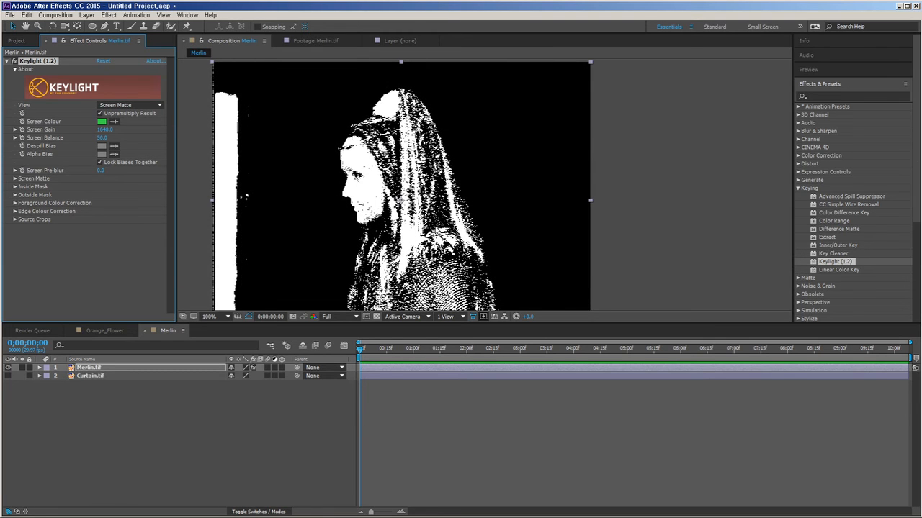
scroll(306, 211, up, 2)
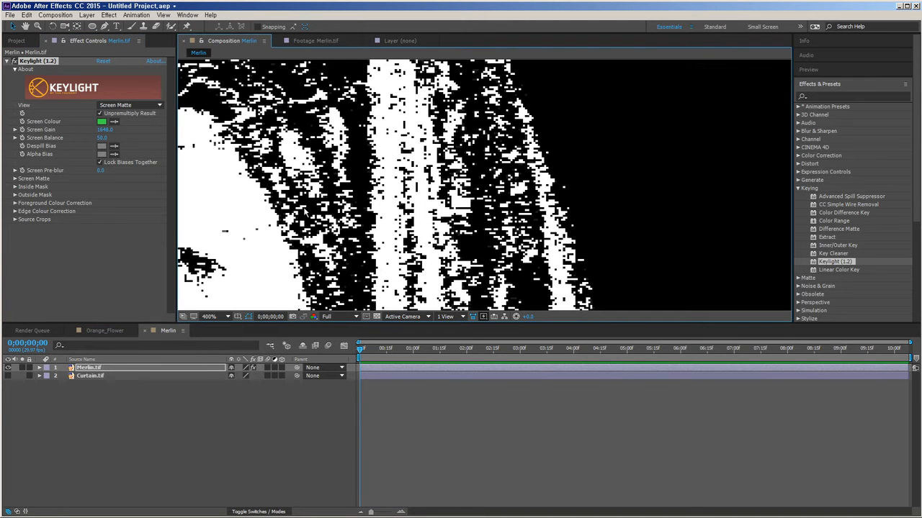
scroll(303, 212, down, 2)
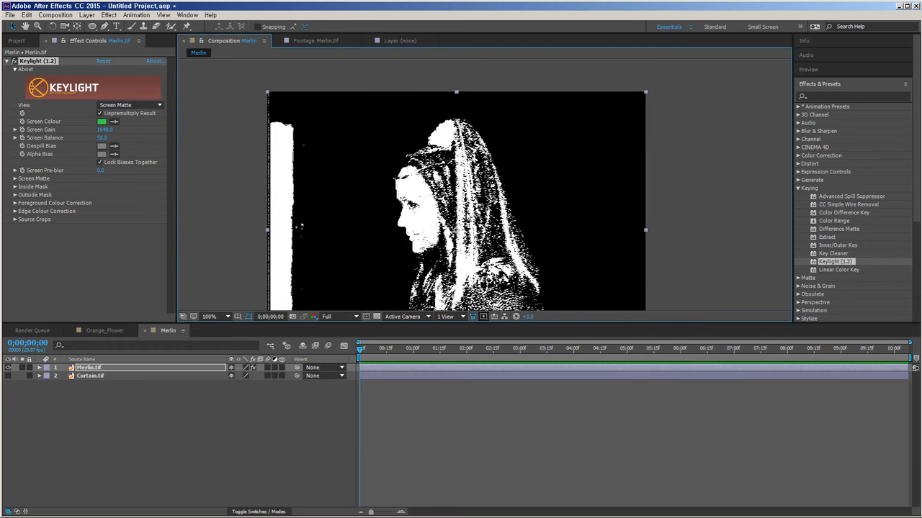
scroll(208, 180, down, 2)
Set Keylight's Screen Gain back to 100 and check the matte around the woman's head.
click(108, 130)
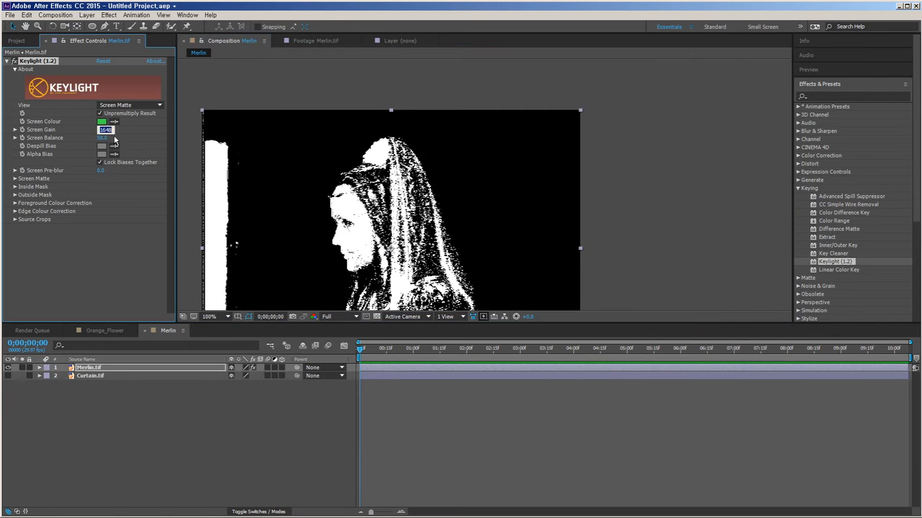
text(100)
key(Return)
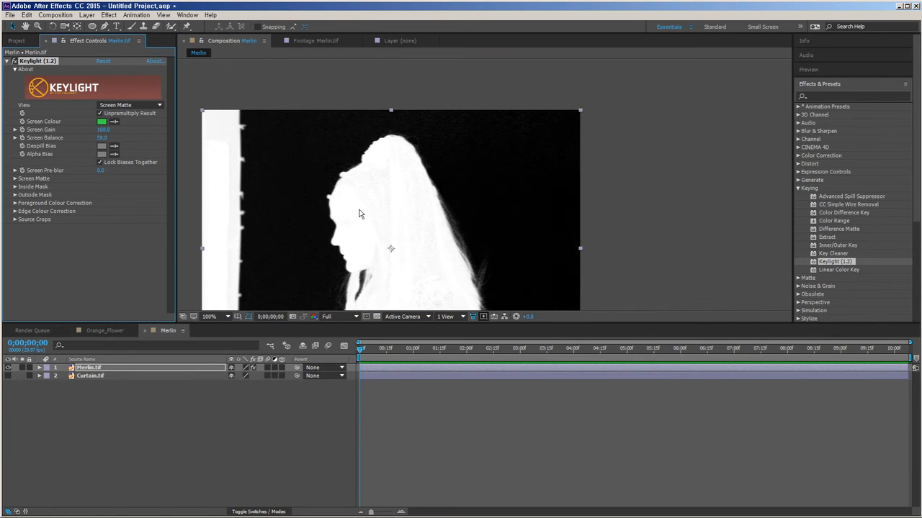
scroll(362, 214, up, 1)
drag(367, 263, 390, 221)
Try Screen Gain at 173 and 203, inspecting the loss of fine hair along the matte's edge.
drag(105, 130, 140, 130)
scroll(405, 221, up, 3)
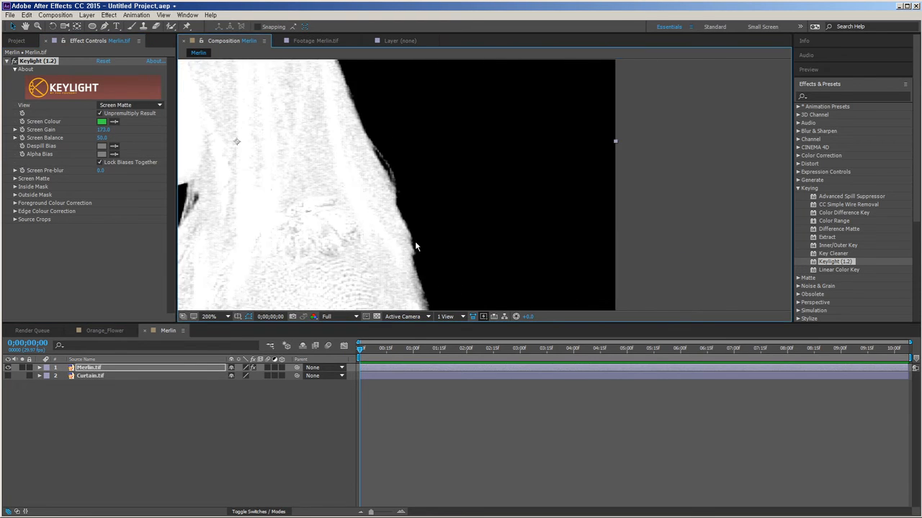
drag(328, 201, 450, 234)
drag(337, 173, 454, 224)
scroll(417, 178, down, 1)
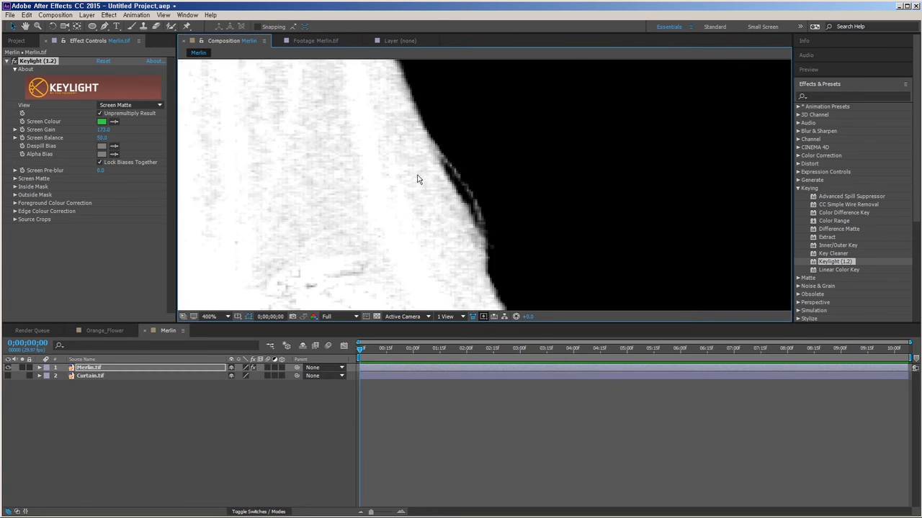
drag(418, 178, 419, 232)
scroll(421, 234, down, 2)
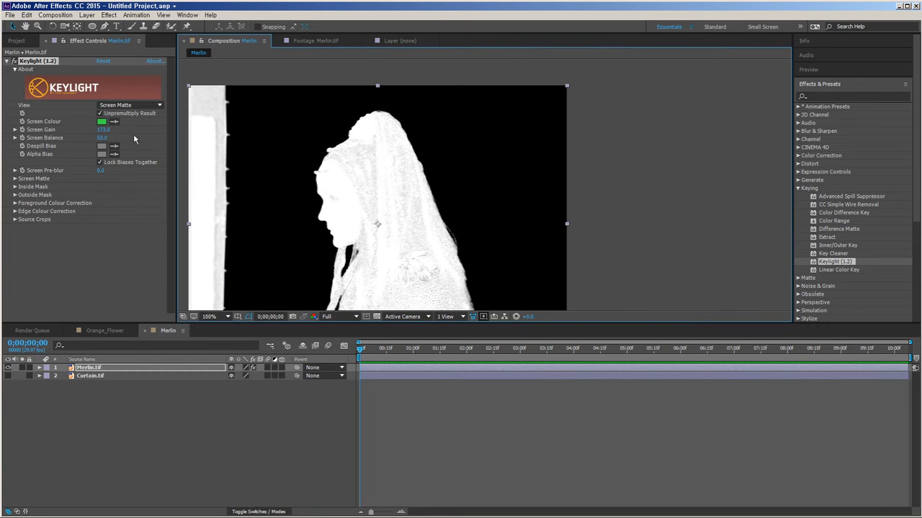
drag(106, 129, 126, 132)
scroll(408, 232, up, 2)
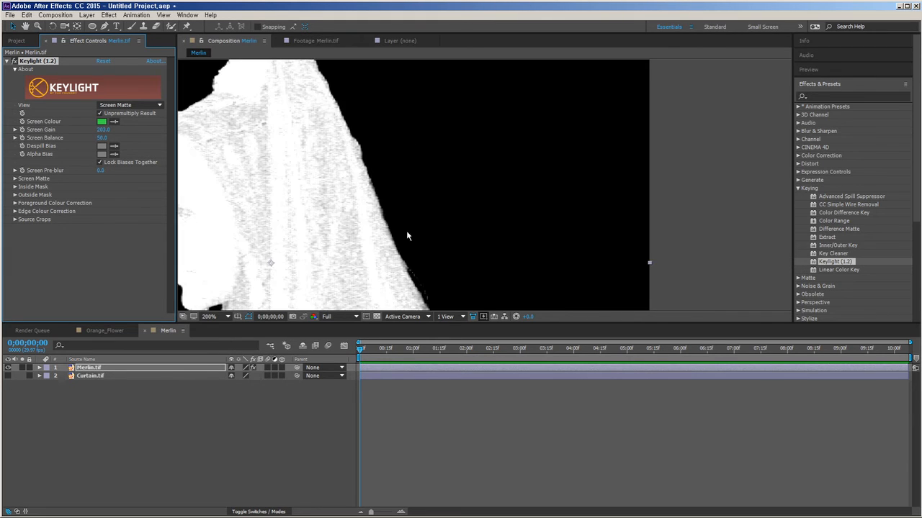
Set Keylight's Screen Gain to 105 and check the hair edges and dark background in the matte.
click(105, 129)
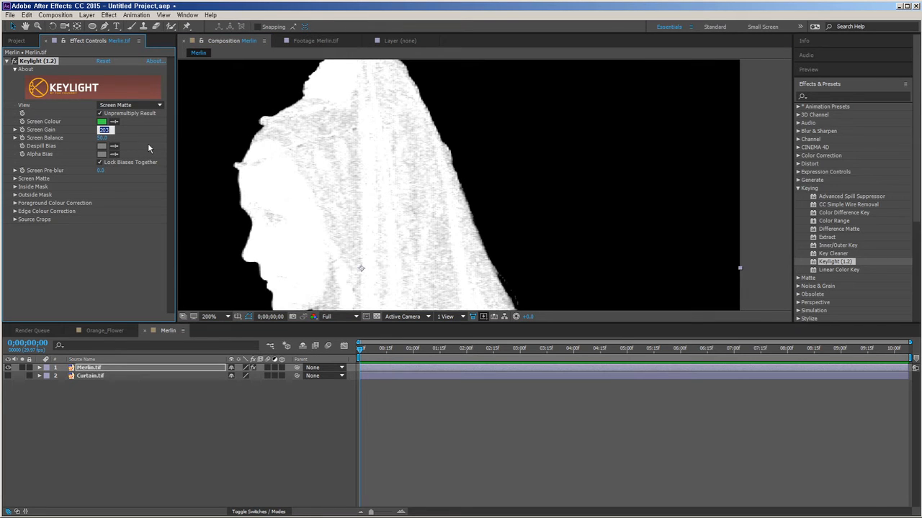
text(105)
key(Return)
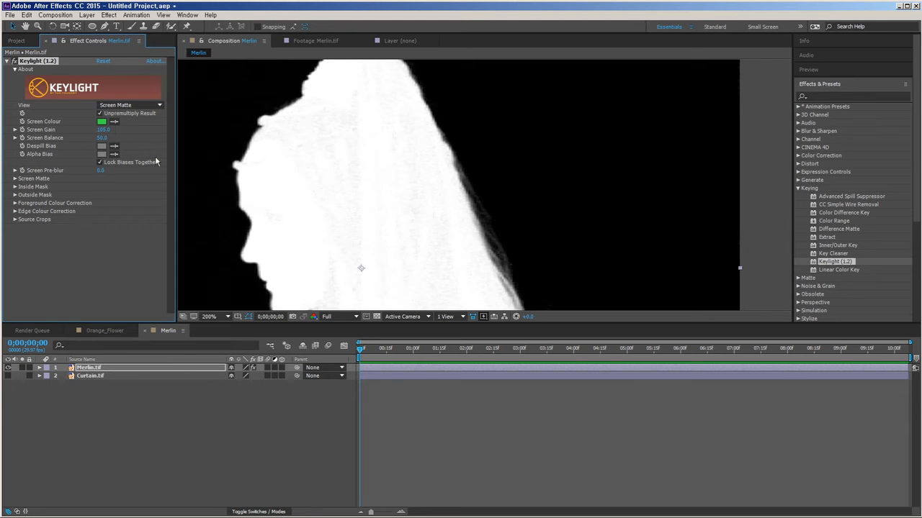
drag(466, 239, 473, 214)
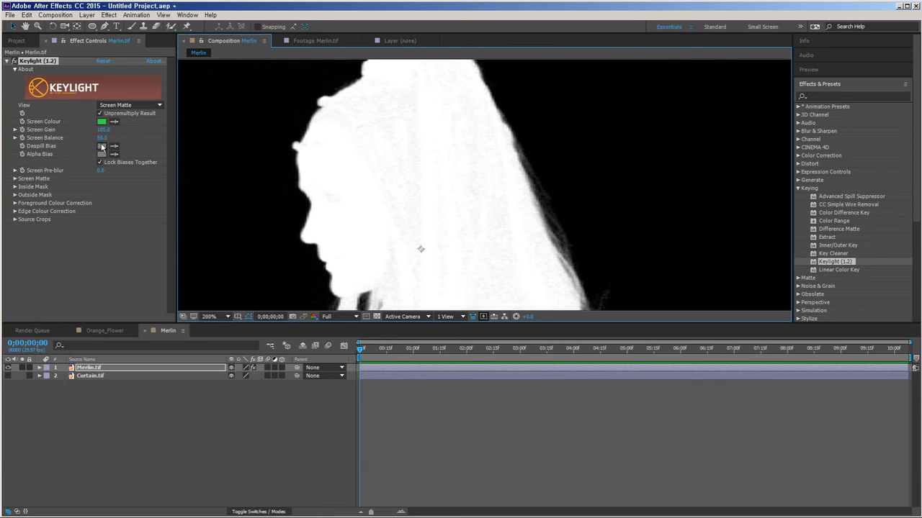
drag(490, 256, 456, 204)
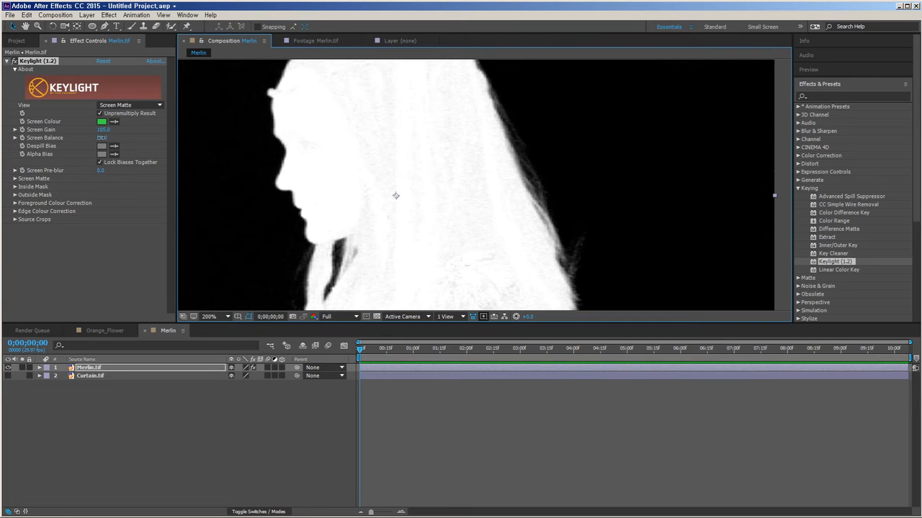
Try a Keylight Screen Balance of 100 and inspect the woman's face in the matte.
drag(100, 138, 144, 150)
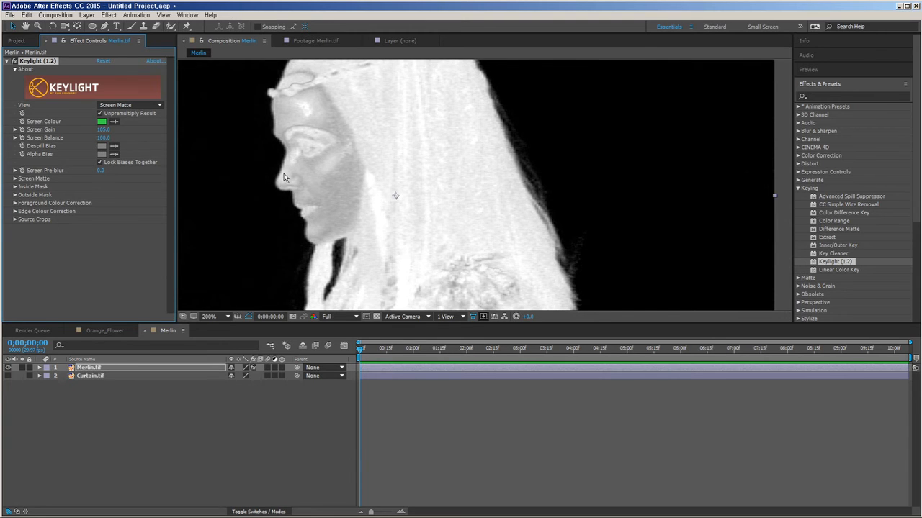
scroll(288, 180, down, 2)
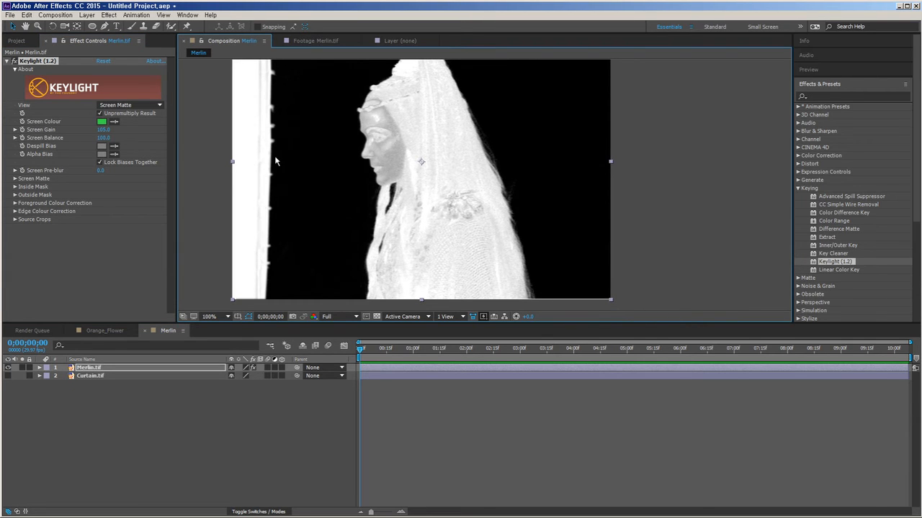
scroll(414, 180, up, 2)
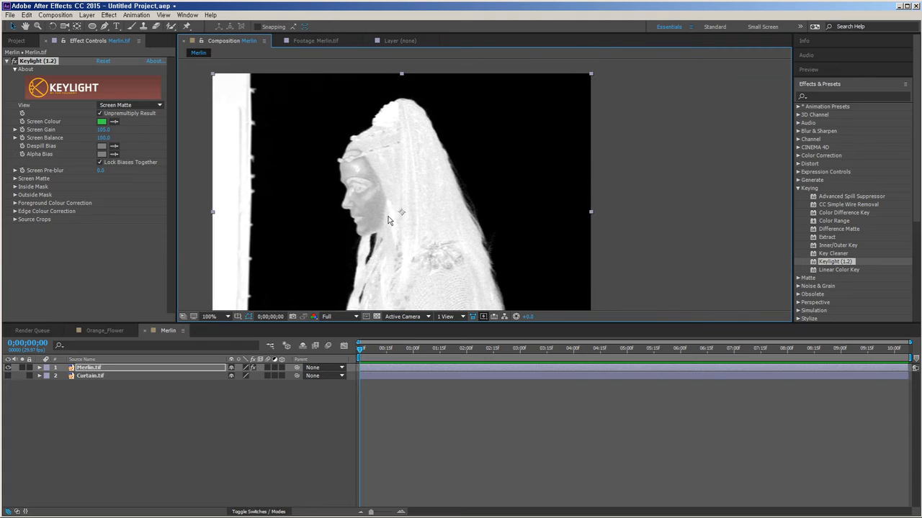
Try a Keylight Screen Balance of 0 and inspect the matte across the woman's face, body and hair edges.
drag(105, 138, 57, 145)
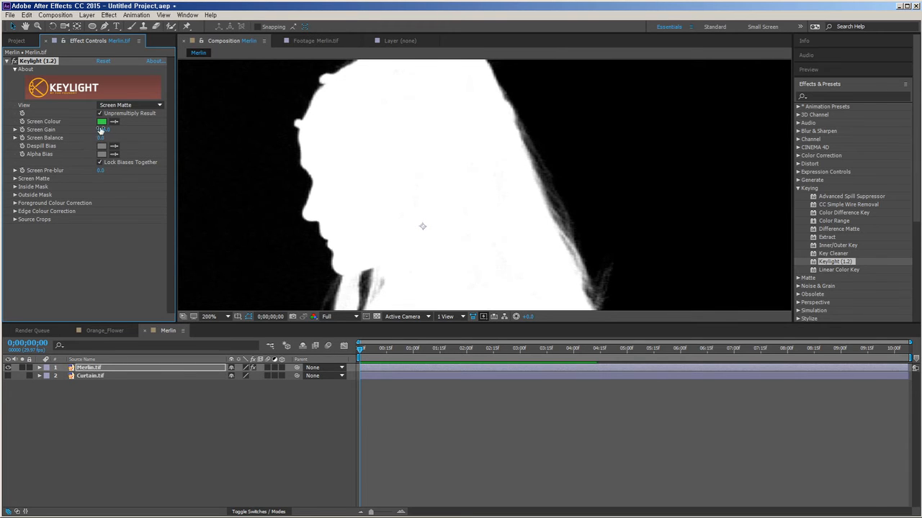
mouse_move(451, 273)
mouse_down()
mouse_move(434, 216)
mouse_move(414, 216)
mouse_move(402, 142)
mouse_up()
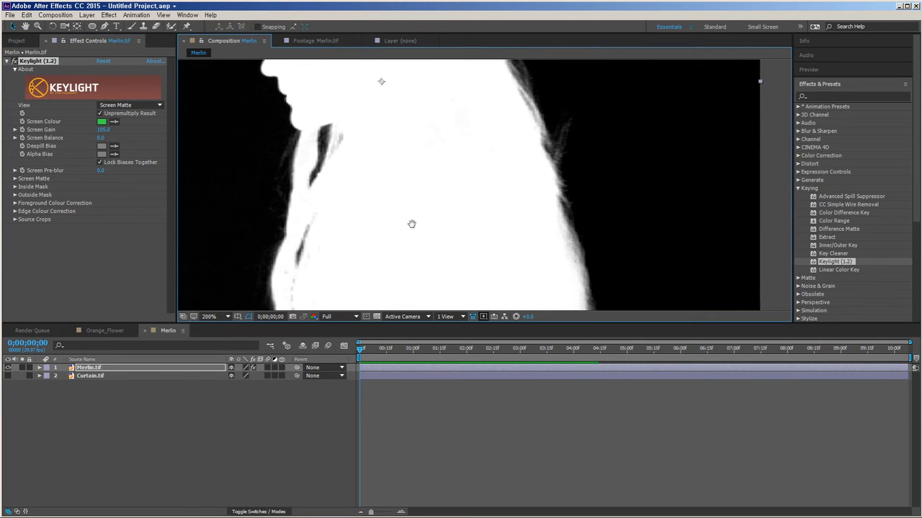
drag(411, 224, 410, 125)
drag(430, 185, 418, 262)
drag(423, 159, 419, 258)
scroll(444, 222, up, 1)
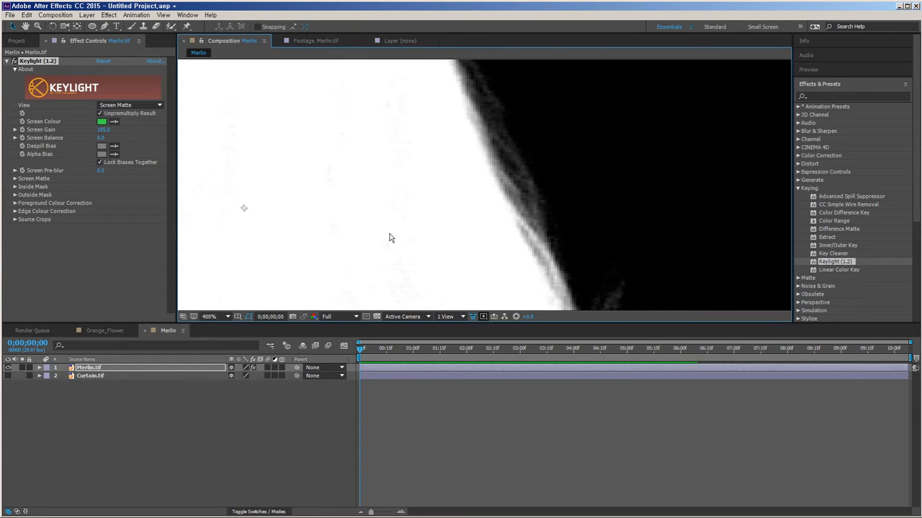
drag(428, 201, 466, 111)
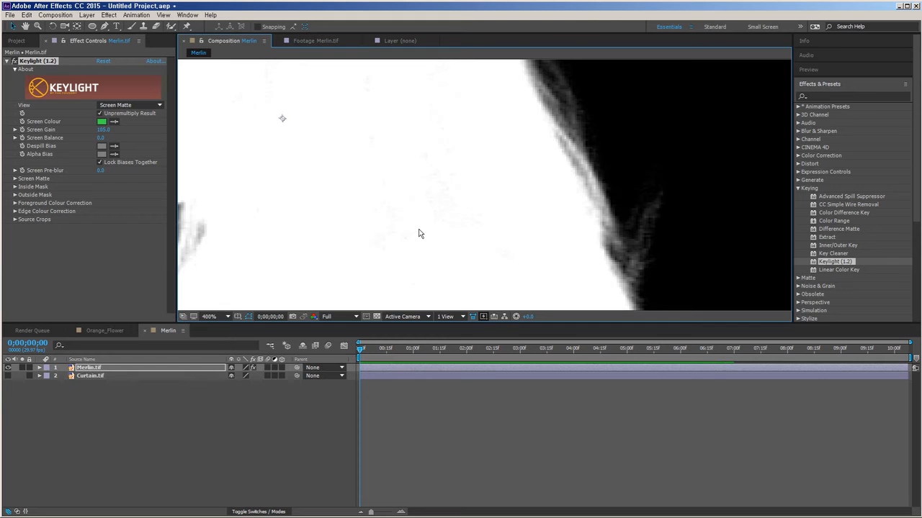
scroll(463, 230, down, 2)
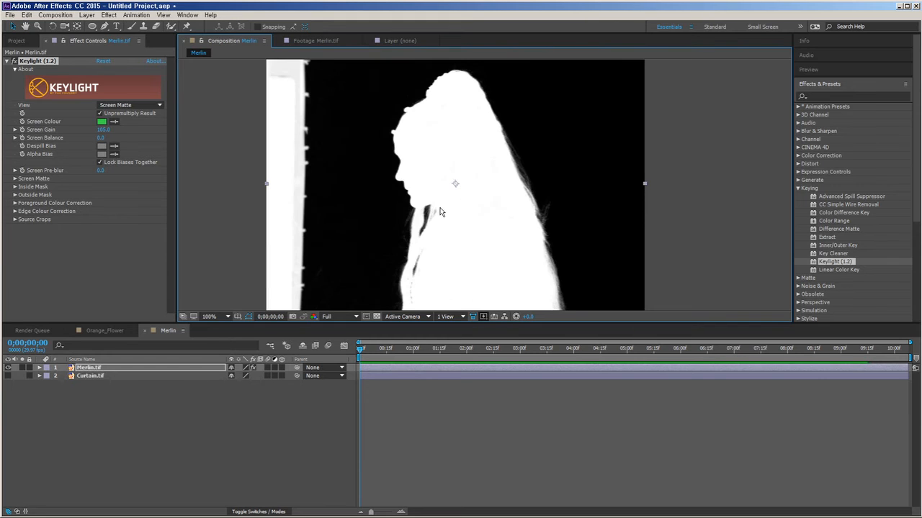
scroll(448, 217, up, 2)
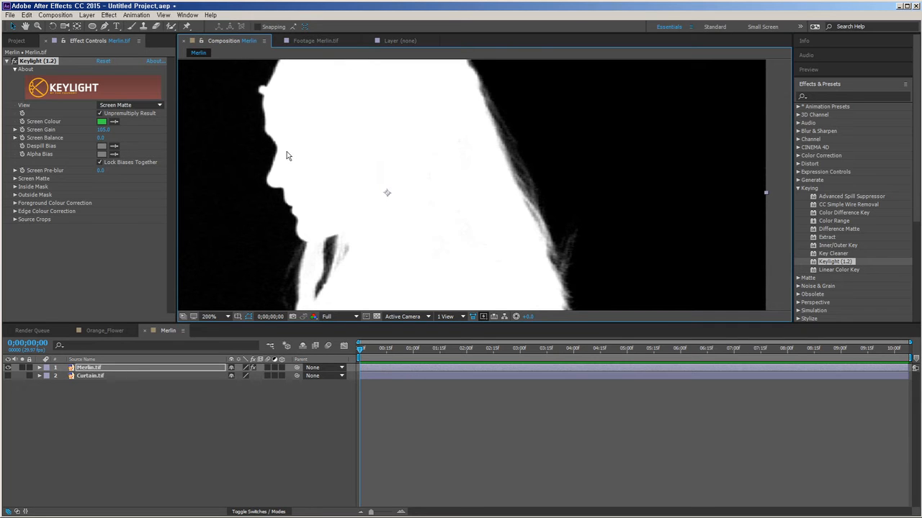
Reset Keylight's Screen Balance, lower it to 24, and check the whole matte.
click(101, 139)
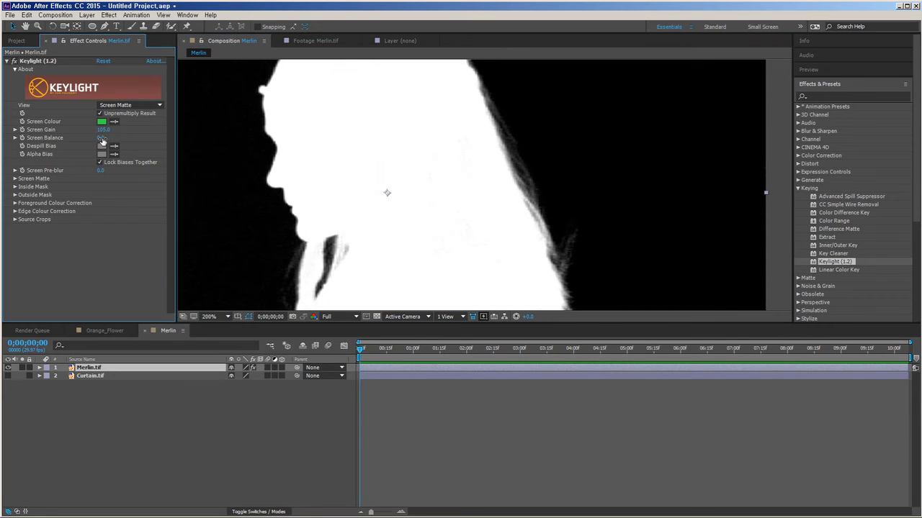
right_click(102, 140)
click(130, 196)
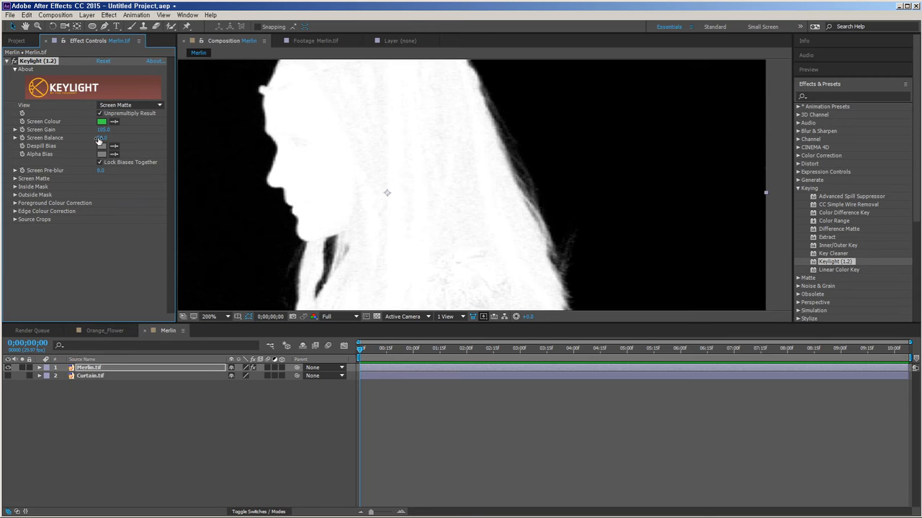
mouse_move(101, 137)
mouse_down()
mouse_move(87, 139)
mouse_move(96, 139)
mouse_up()
scroll(354, 188, down, 1)
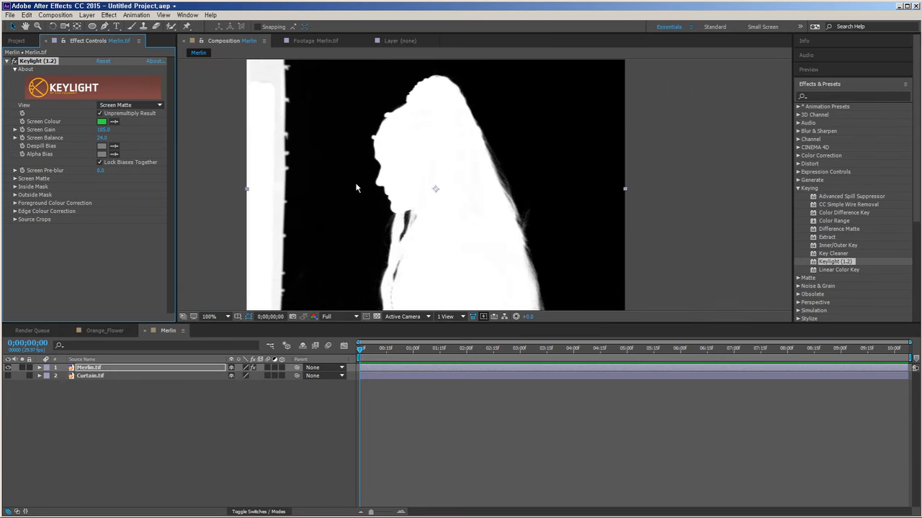
drag(405, 236, 391, 229)
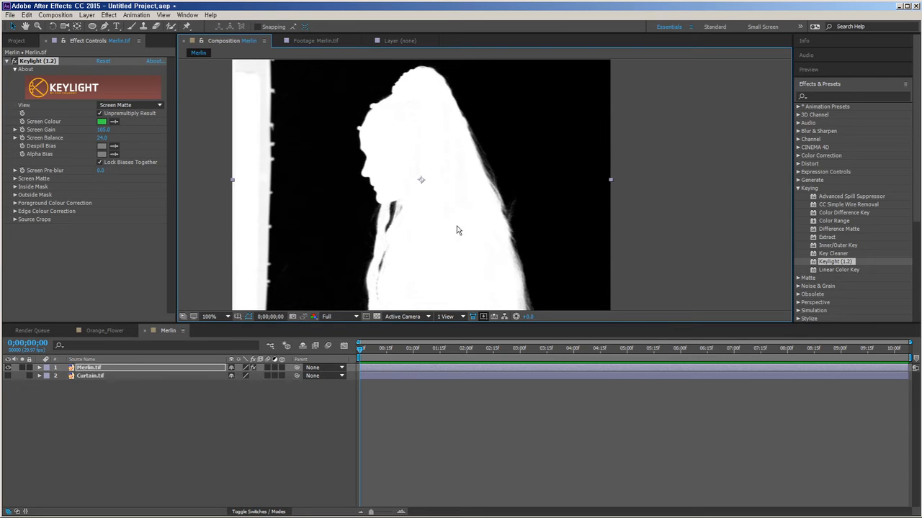
Set the Keylight View to Final Result, make the Curtain.tif layer visible, and inspect the woman's hair edge against it.
click(136, 105)
click(124, 200)
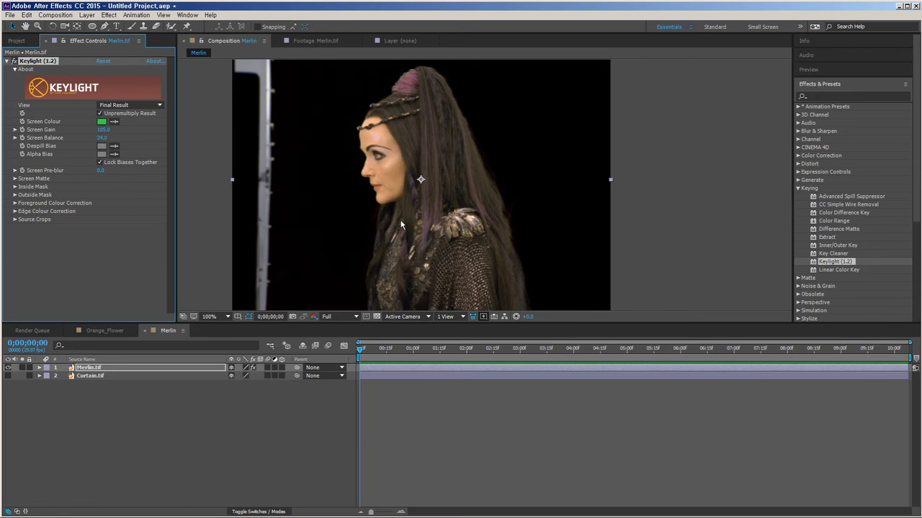
click(8, 375)
scroll(491, 182, up, 1)
scroll(504, 185, up, 2)
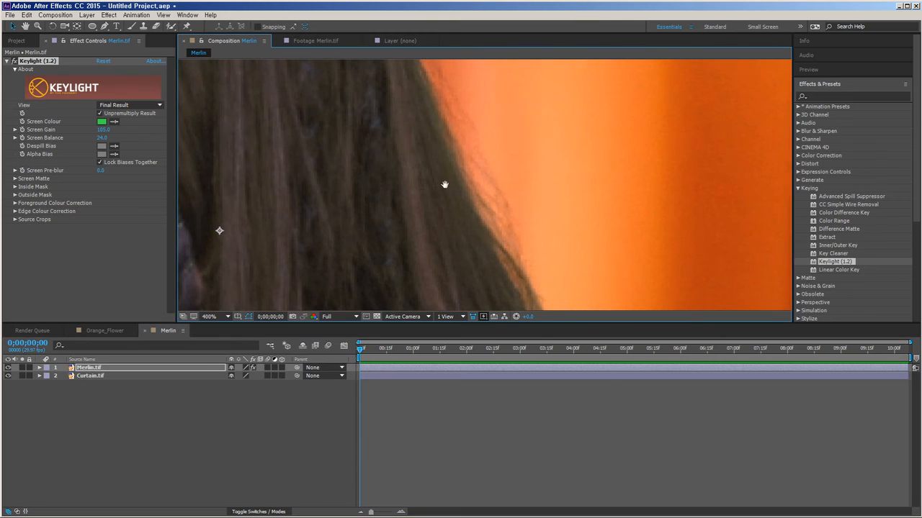
Zoom in on the braid below the woman's chin, try a Keylight Screen Gain of 115, and return it to 105.
scroll(443, 180, down, 4)
scroll(436, 153, up, 4)
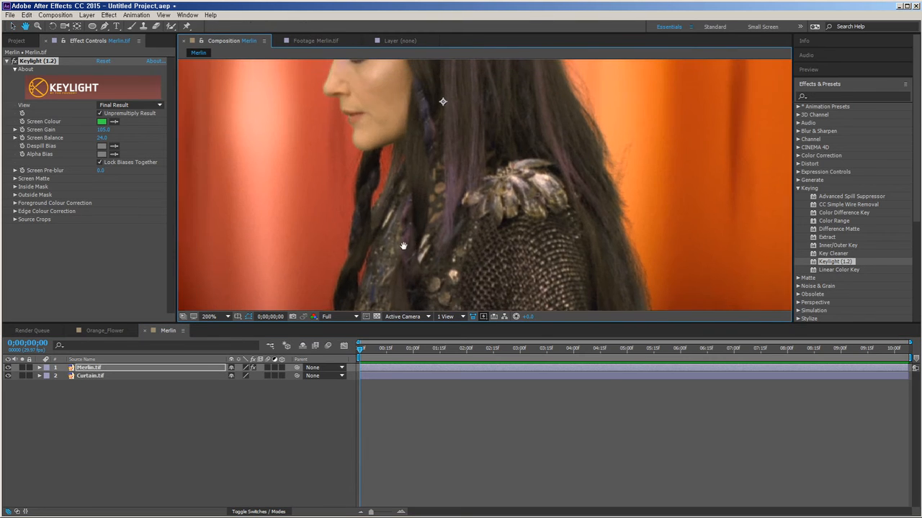
drag(452, 232, 459, 233)
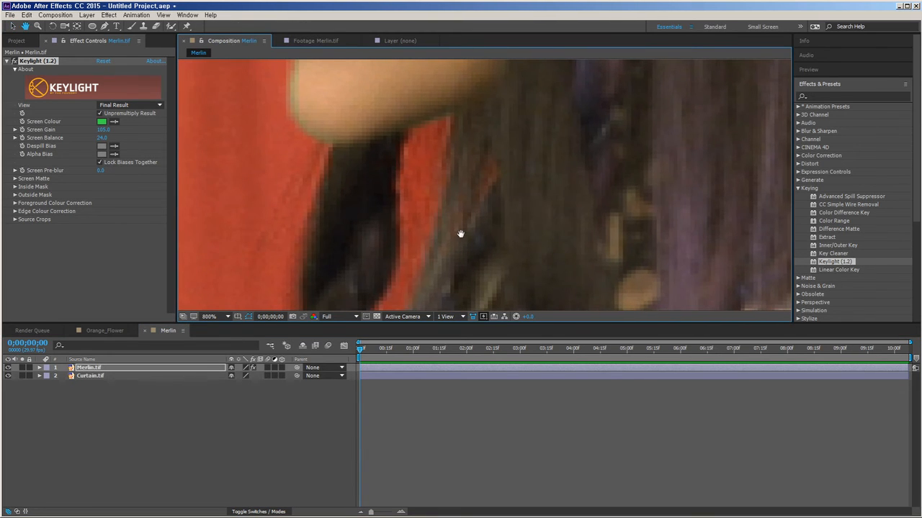
drag(106, 132, 118, 136)
click(103, 129)
text(10)
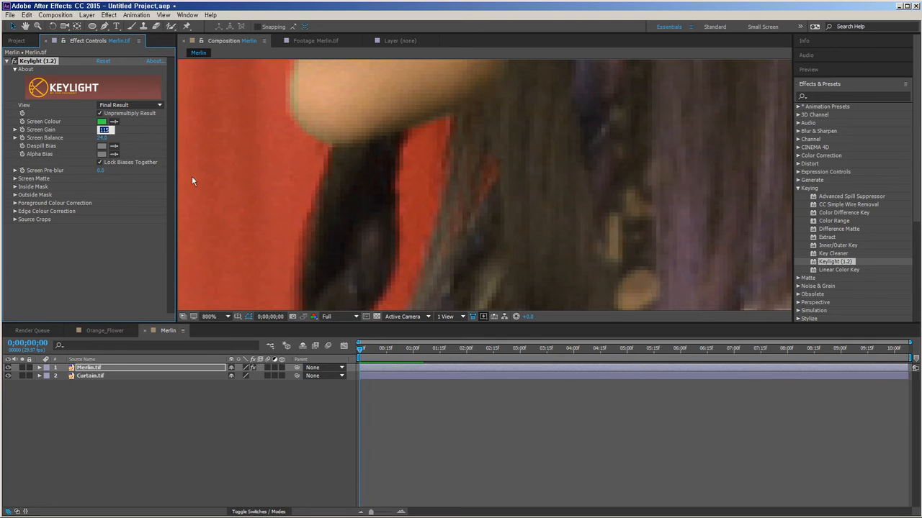
text(5)
key(Return)
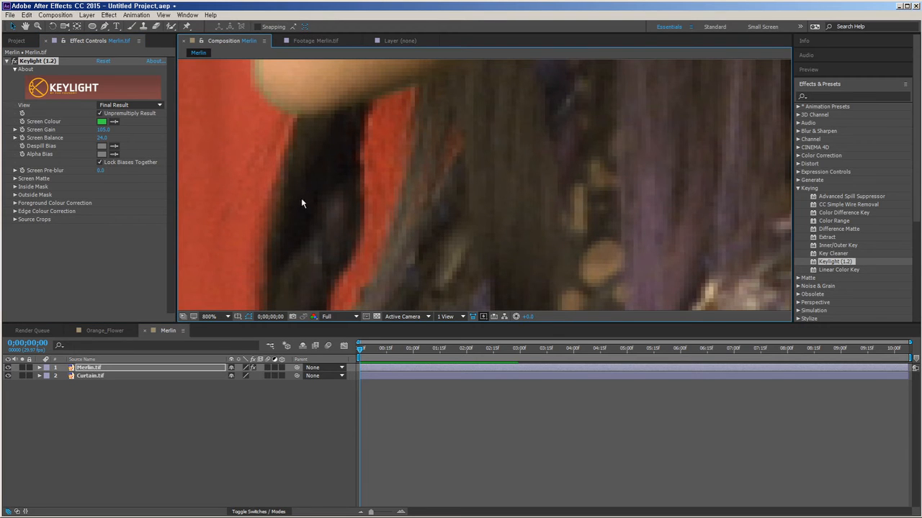
Try raising Keylight's Screen Balance to 100 and inspect the woman's skin and hair in the Final Result view.
drag(102, 138, 153, 139)
scroll(414, 170, down, 3)
scroll(438, 197, up, 1)
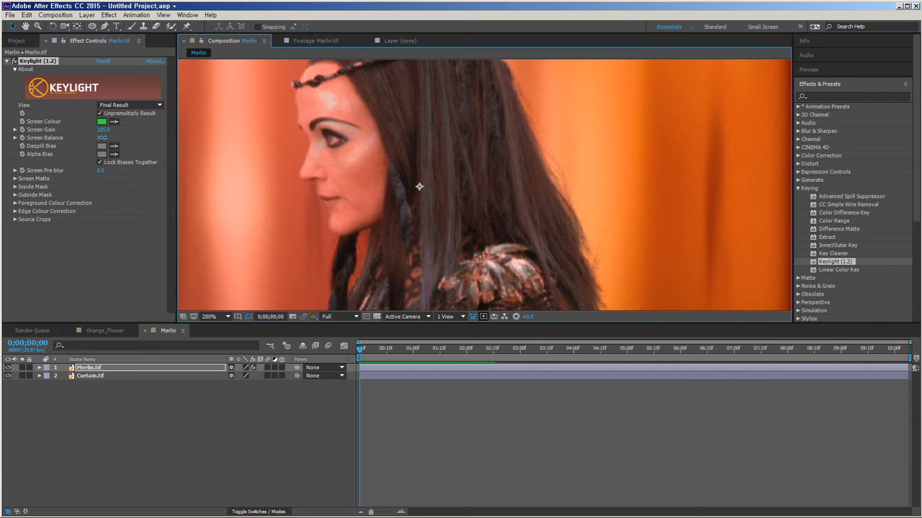
drag(102, 138, 131, 138)
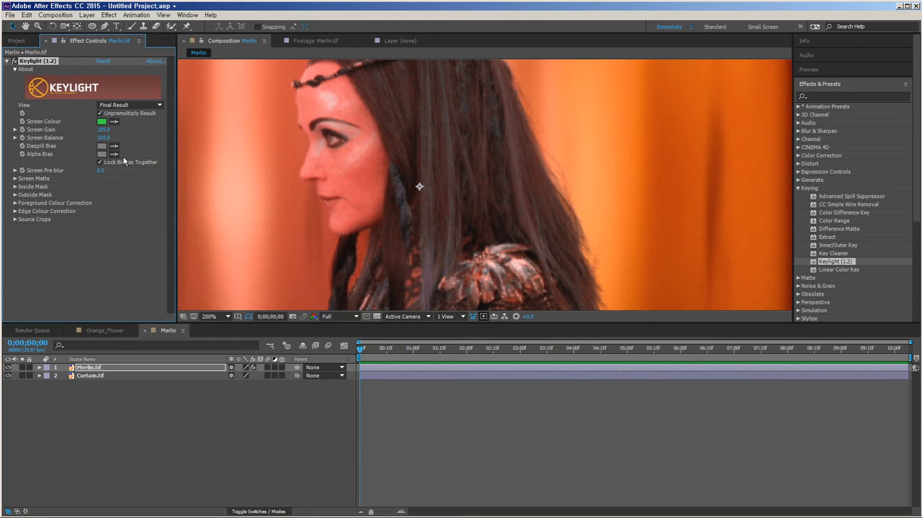
Lower Keylight's Screen Balance to 40.
drag(102, 138, 87, 141)
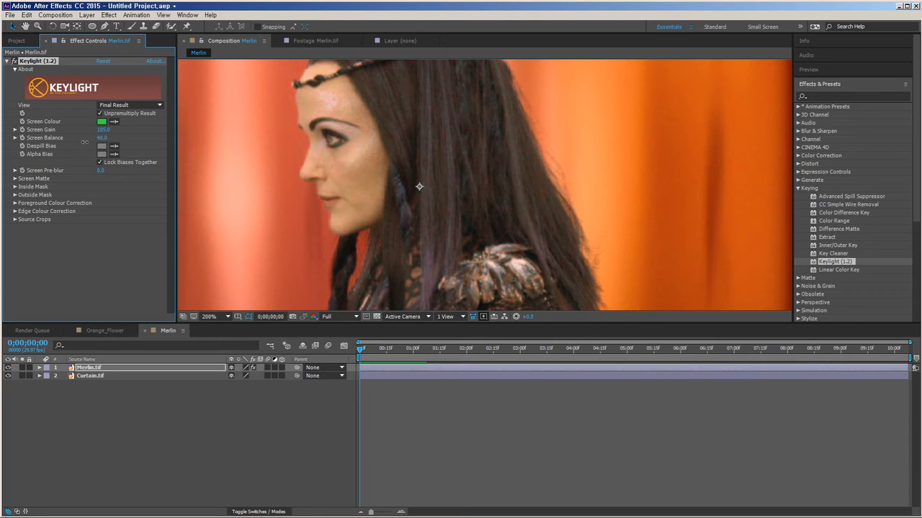
click(100, 138)
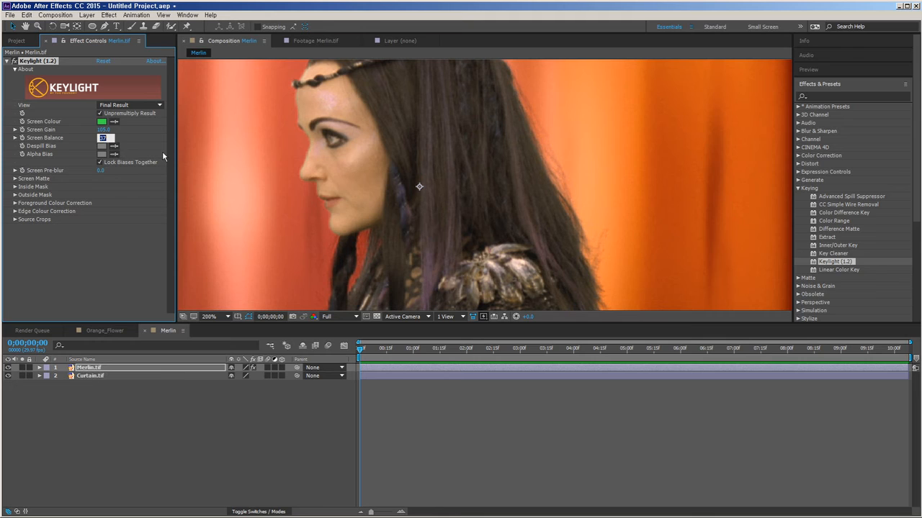
text(40)
key(Return)
Set the Keylight View to Screen Matte, check the matte at 100%, and set Screen Balance to 30.
click(128, 105)
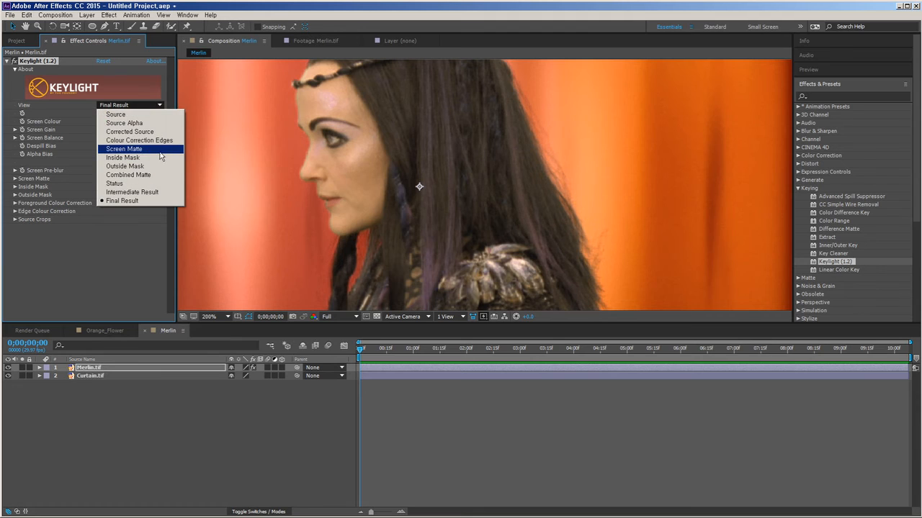
click(124, 149)
drag(459, 290, 431, 219)
key(comma)
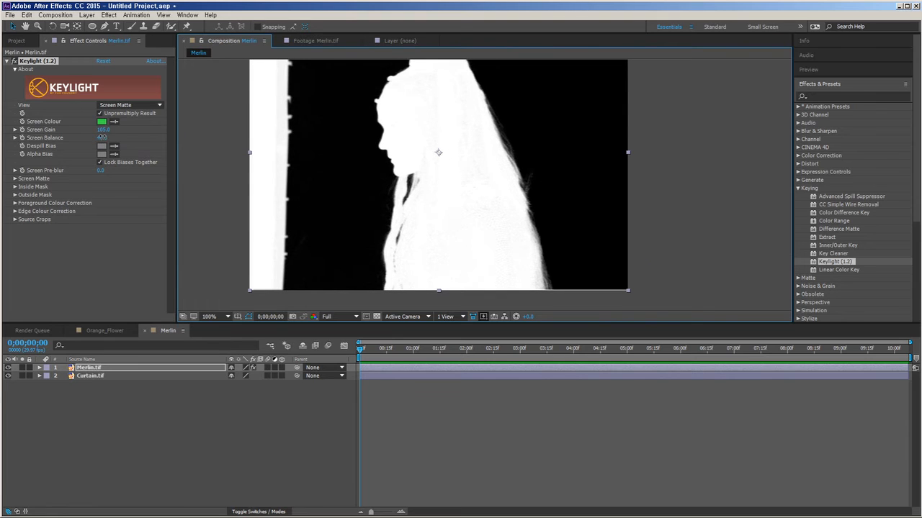
click(101, 137)
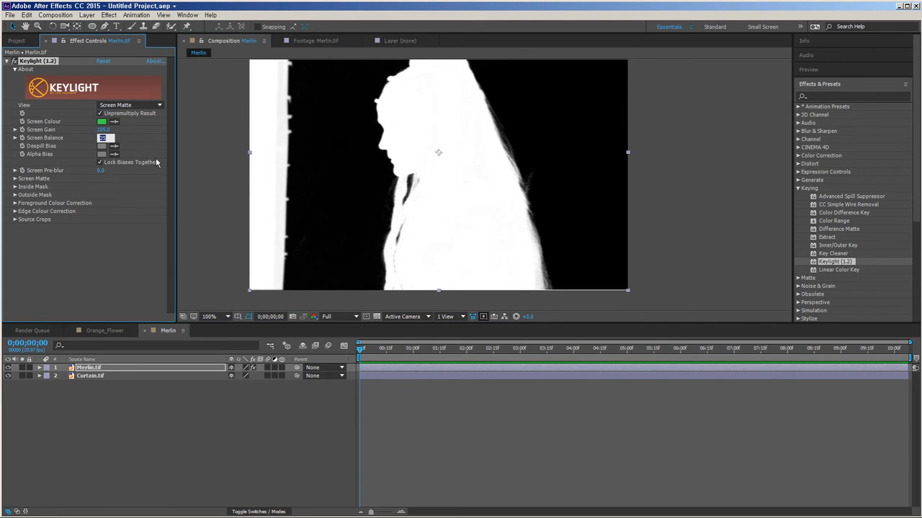
text(30)
key(Return)
Set the Keylight View to Final Result and inspect the keyed woman against the curtain, close up and at 100%.
click(130, 105)
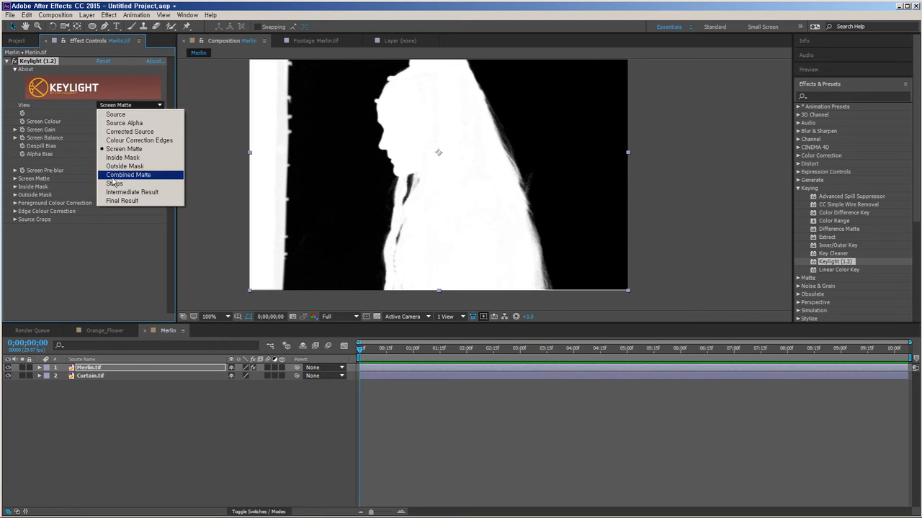
click(117, 206)
scroll(510, 223, up, 3)
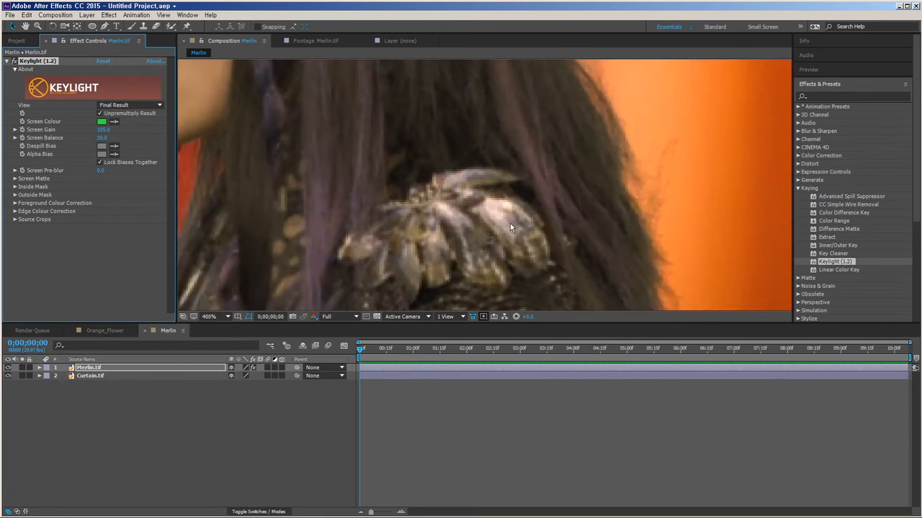
scroll(510, 223, down, 3)
drag(482, 213, 471, 256)
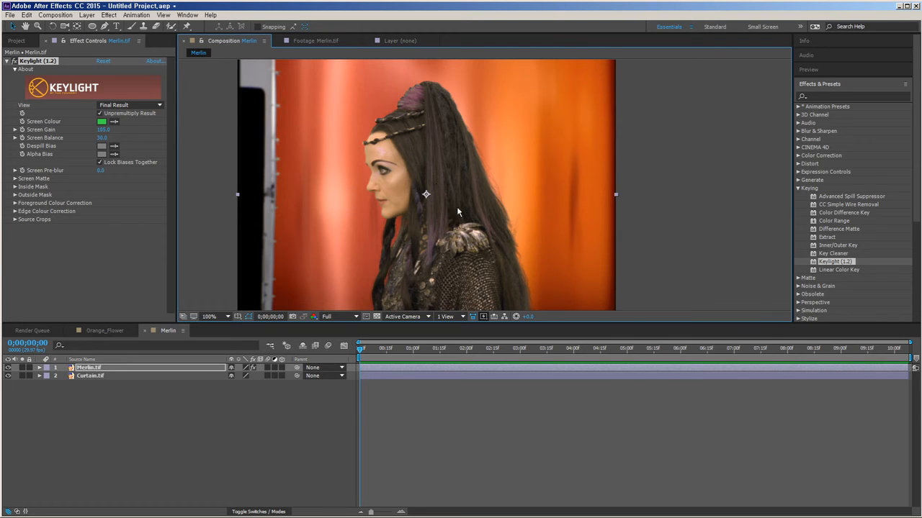
Set the Keylight View to Screen Matte and examine the woman's face and hair in the matte at 200%.
click(148, 107)
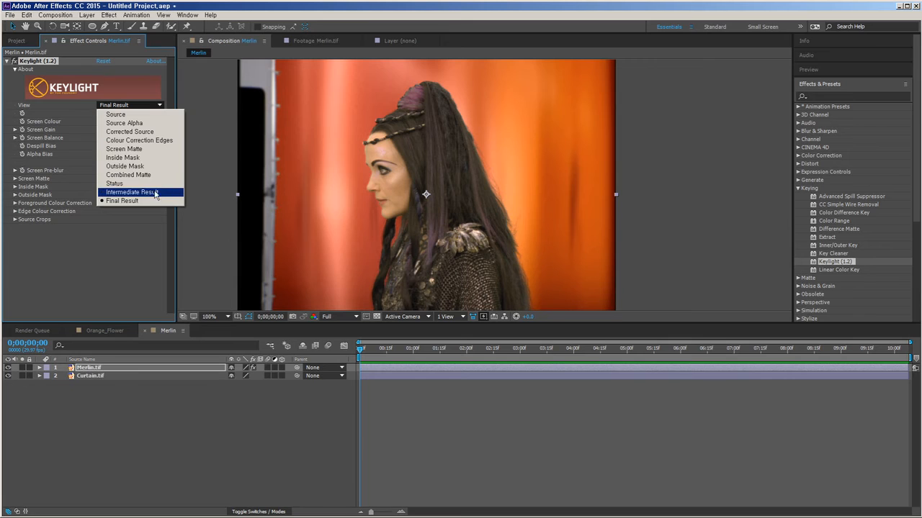
click(174, 149)
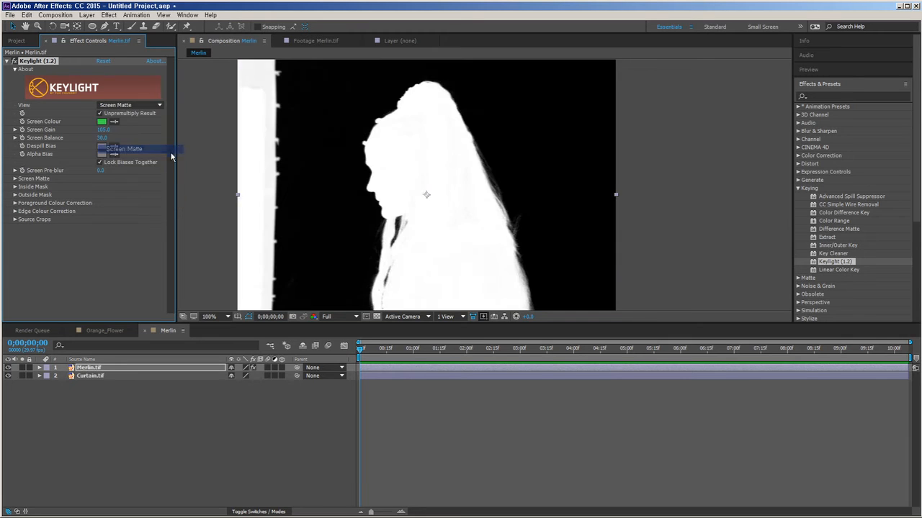
scroll(461, 242, up, 1)
drag(457, 239, 458, 245)
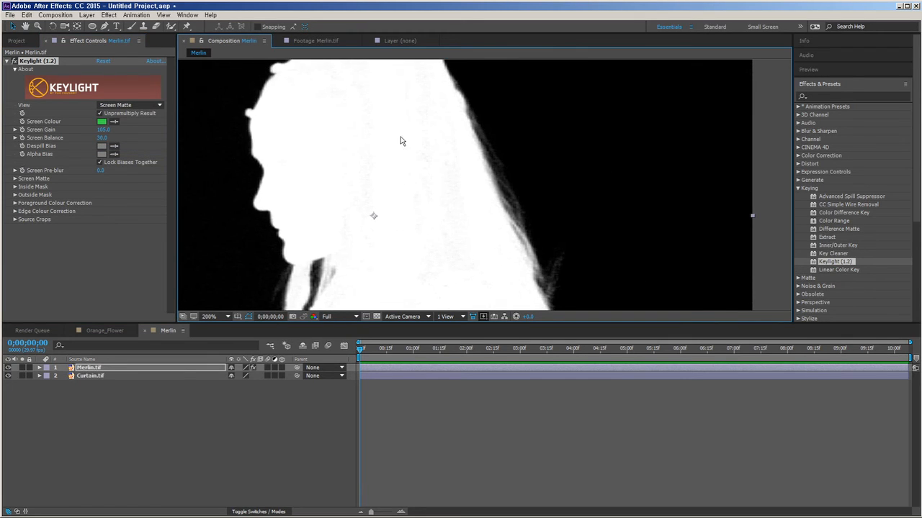
drag(397, 242, 412, 213)
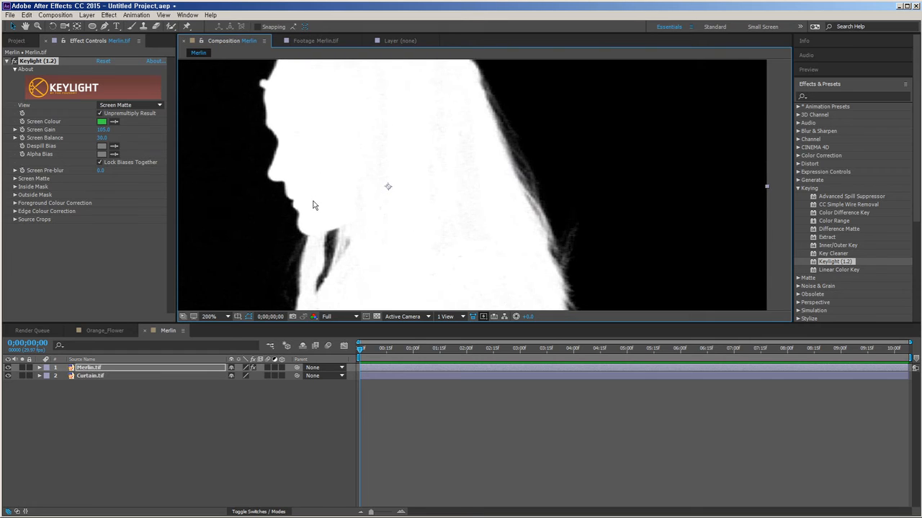
Expand Keylight's Screen Matte settings and examine the matte's interior and hair edge at up to 800%.
click(14, 179)
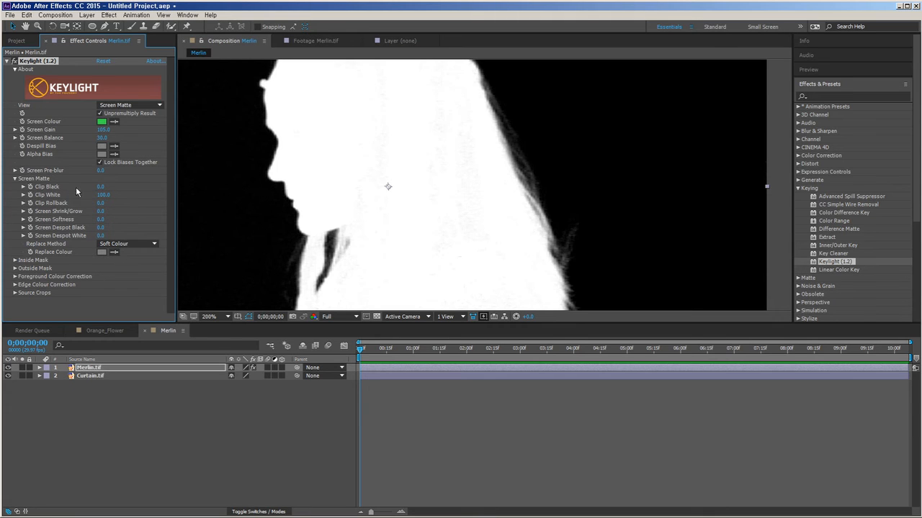
drag(561, 178, 528, 222)
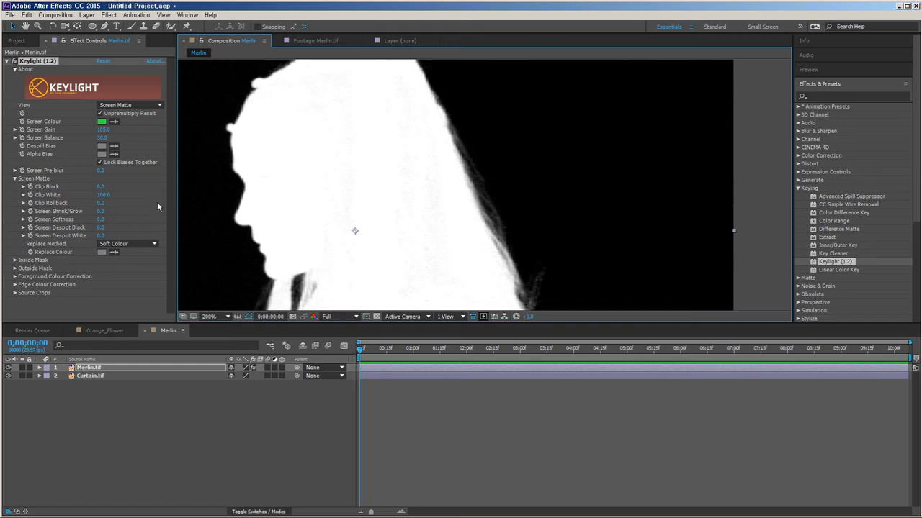
drag(334, 208, 311, 195)
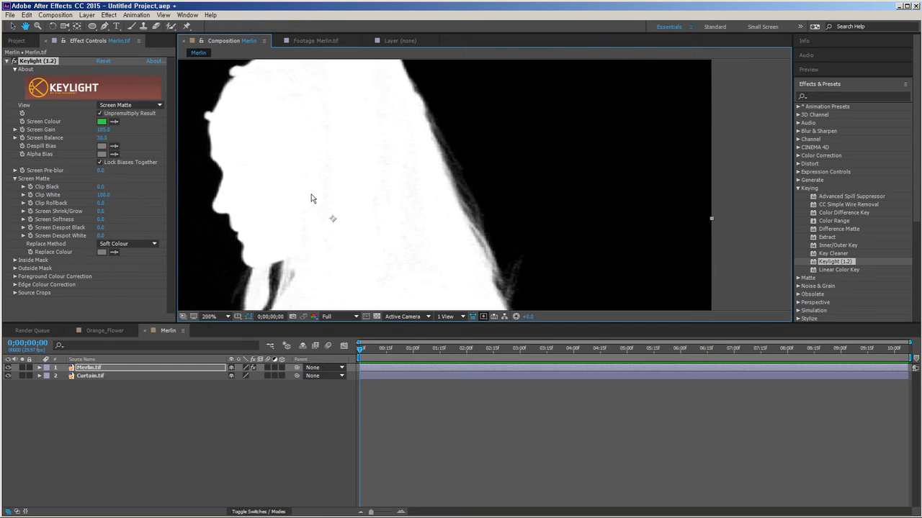
scroll(401, 201, up, 2)
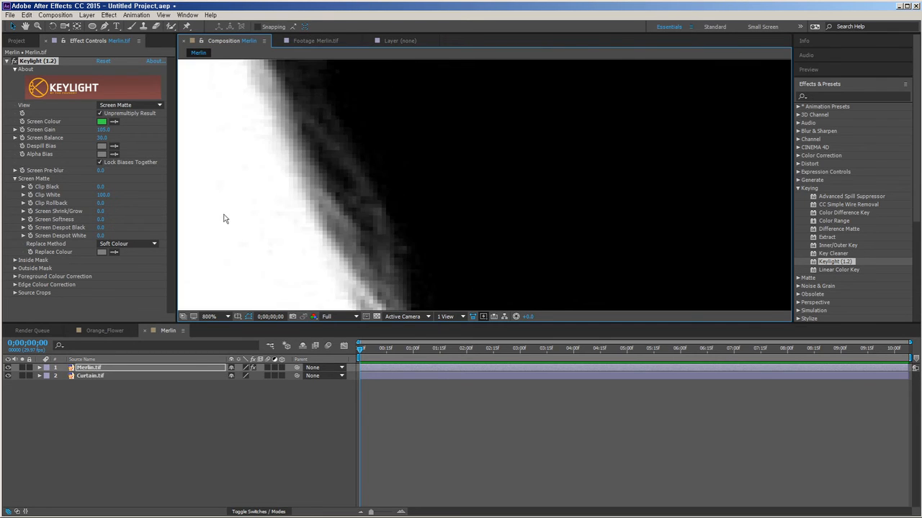
drag(410, 218, 466, 220)
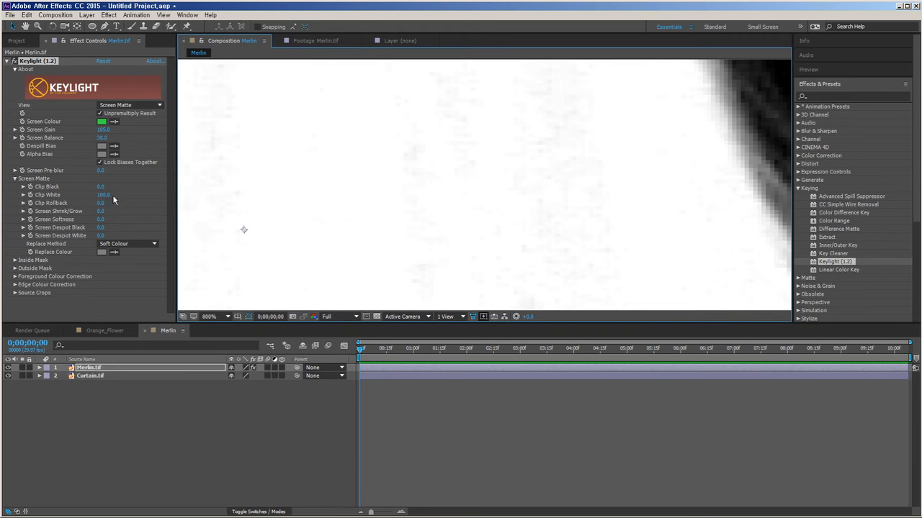
Lower Clip White to 92 and check the matte across the woman's head, body, braid and hair edges.
drag(103, 196, 100, 195)
scroll(475, 185, down, 2)
drag(493, 250, 498, 135)
drag(493, 252, 494, 163)
drag(522, 253, 513, 292)
drag(504, 194, 512, 267)
drag(430, 84, 485, 242)
drag(455, 174, 476, 239)
drag(529, 194, 381, 275)
drag(437, 252, 510, 127)
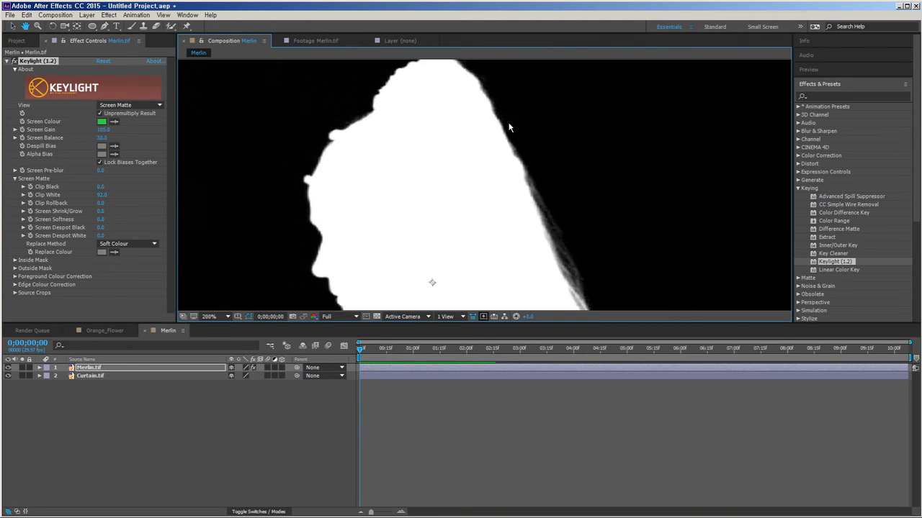
drag(506, 299, 509, 218)
drag(516, 253, 388, 64)
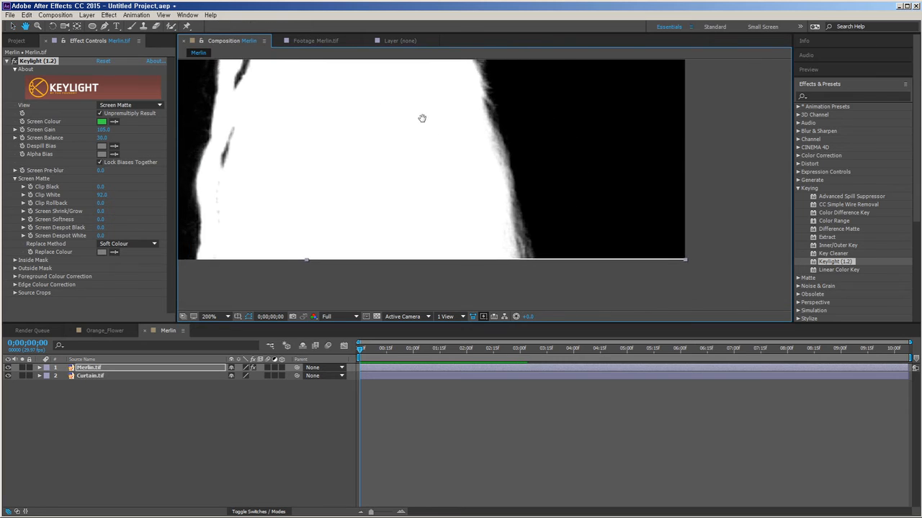
drag(423, 120, 551, 279)
drag(388, 164, 400, 216)
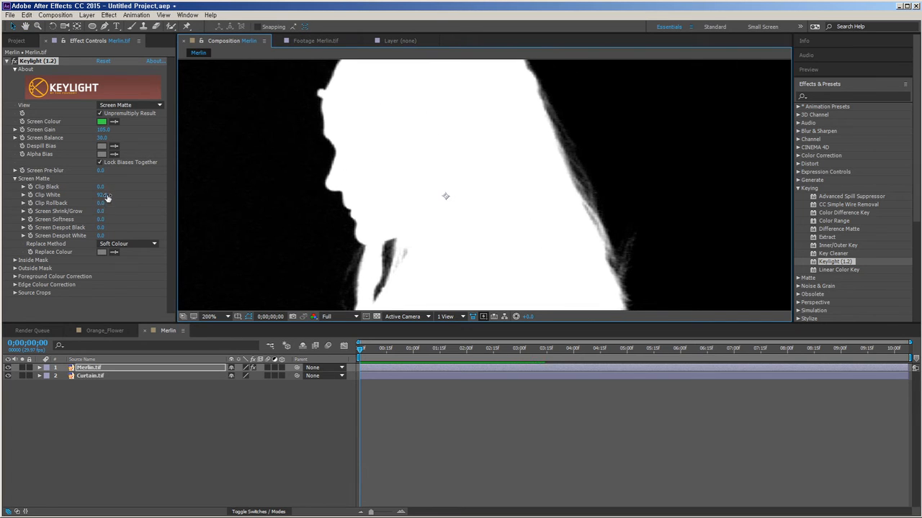
drag(477, 232, 389, 161)
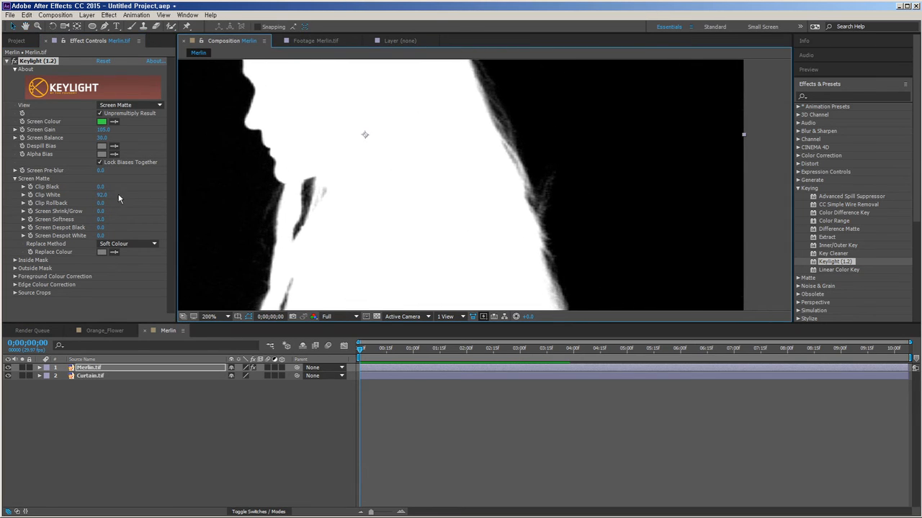
Set Clip White to 95 and check the solid interior of the matte up close.
click(102, 195)
text(95)
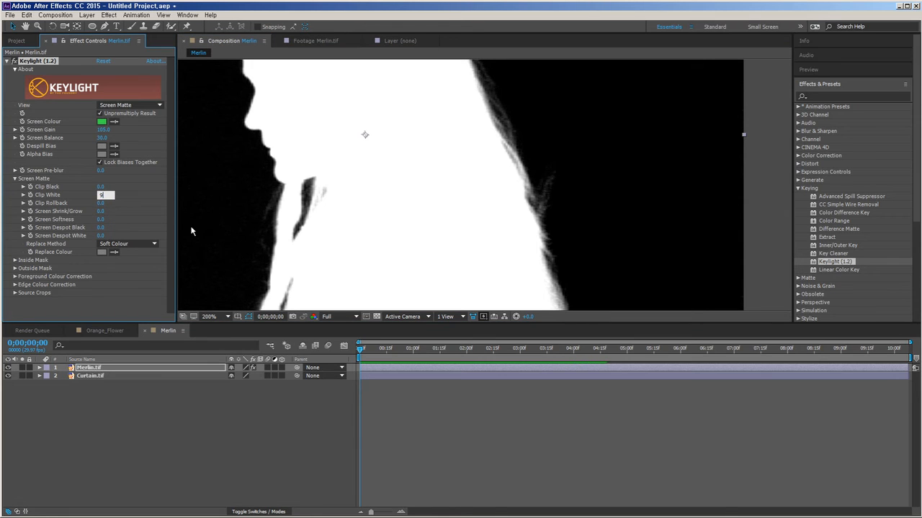
key(Return)
scroll(399, 202, up, 1)
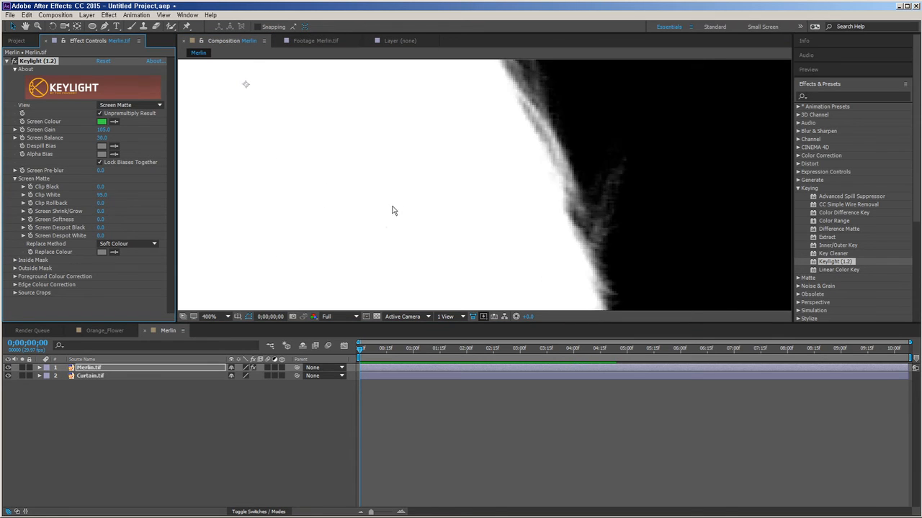
drag(393, 254, 511, 105)
scroll(486, 136, down, 1)
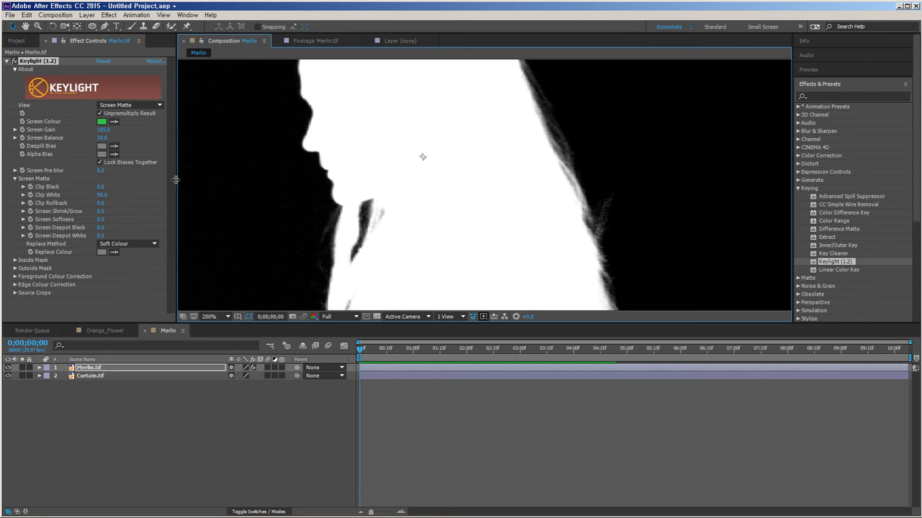
Set Clip White to 94 and view the matte at 100%.
click(105, 195)
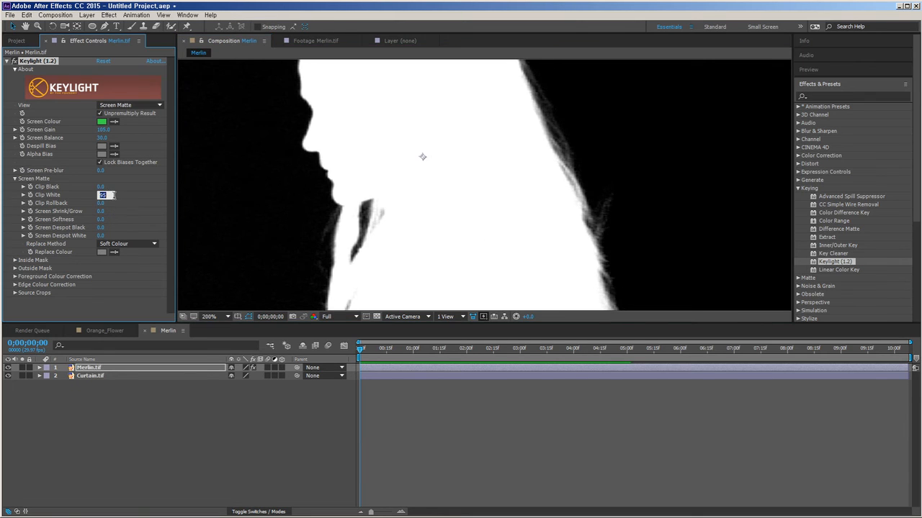
text(94)
scroll(559, 205, down, 1)
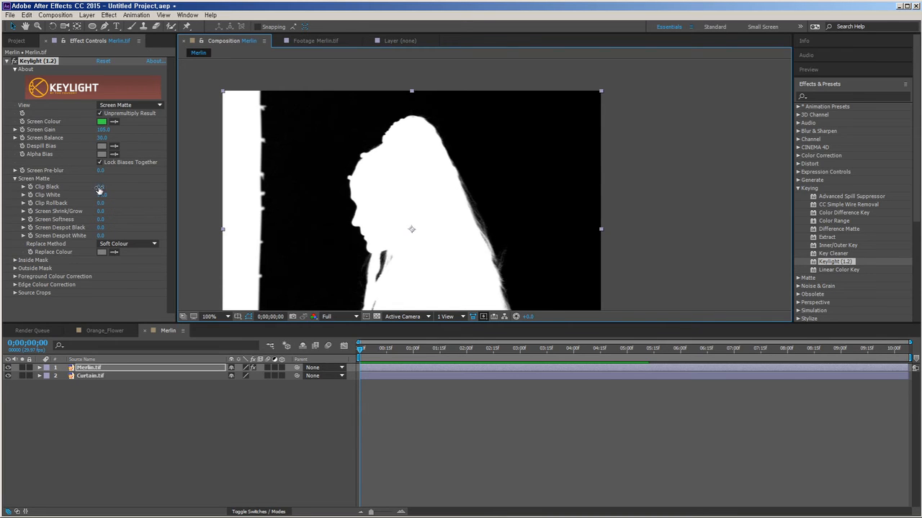
Examine the matte's black background between the light stand and the woman, and the edges of her braid.
scroll(381, 186, up, 4)
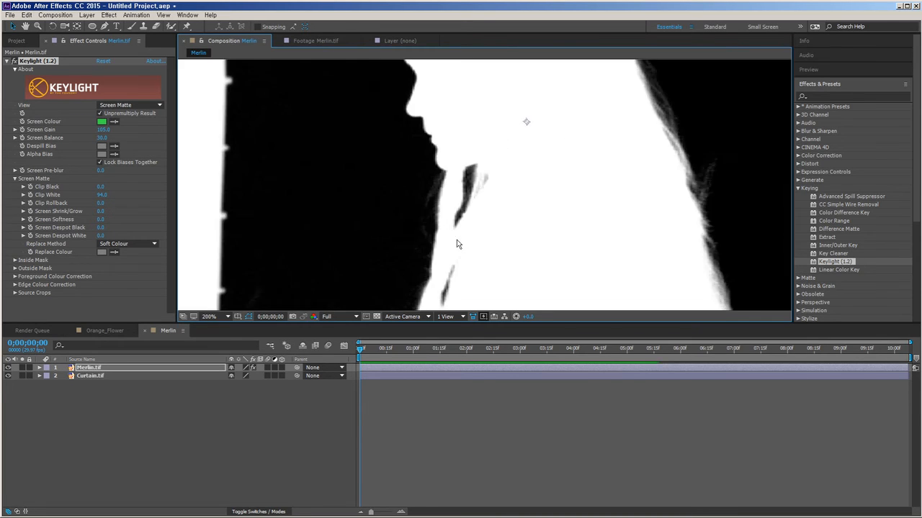
drag(478, 181, 461, 283)
scroll(459, 232, down, 1)
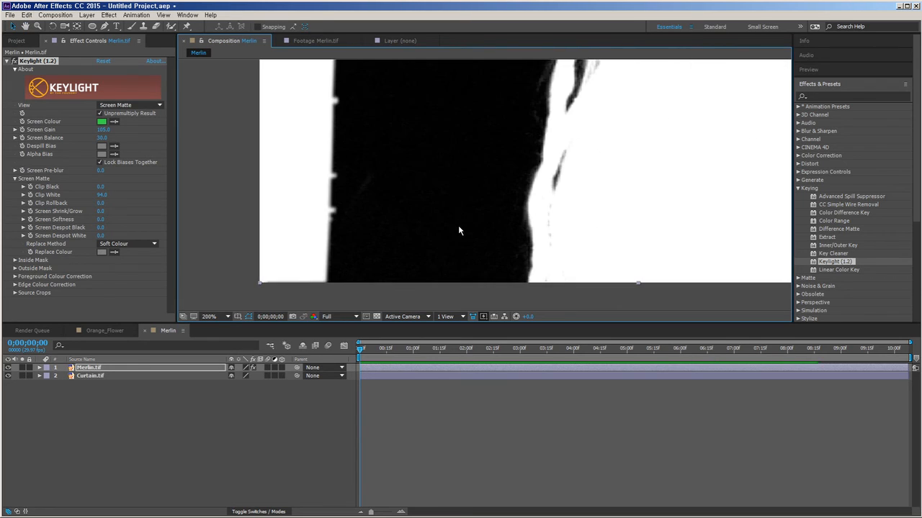
drag(525, 199, 438, 226)
scroll(430, 255, down, 1)
scroll(416, 250, up, 1)
drag(554, 169, 518, 181)
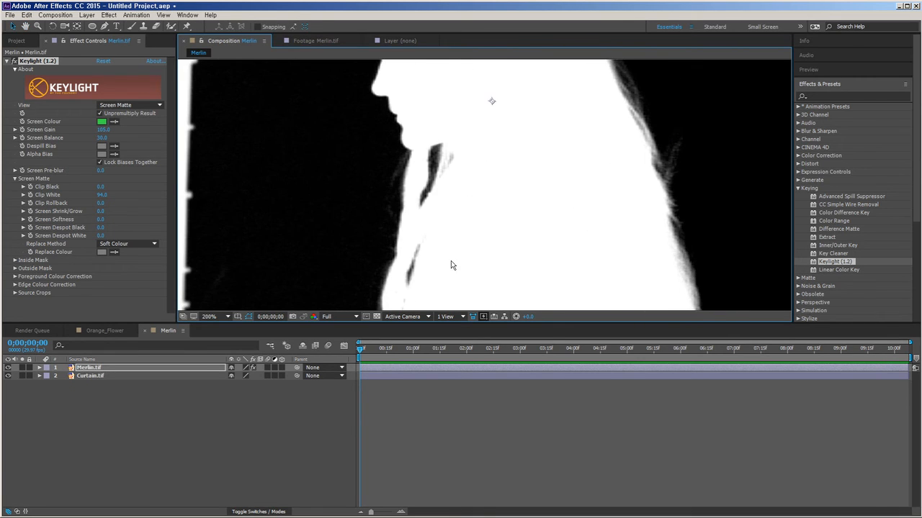
Raise the viewer exposure to +10.0 and examine the matte's black background for leftover noise on both sides of the woman.
drag(451, 265, 455, 243)
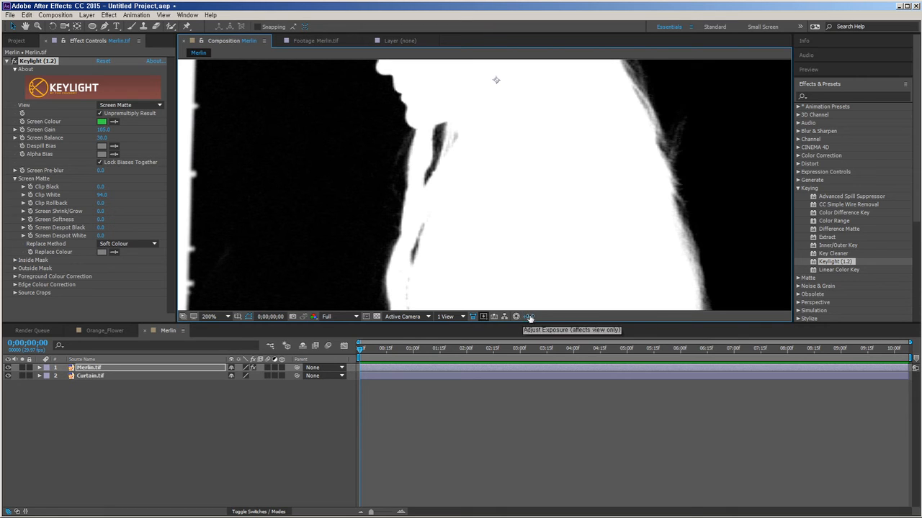
drag(529, 317, 593, 330)
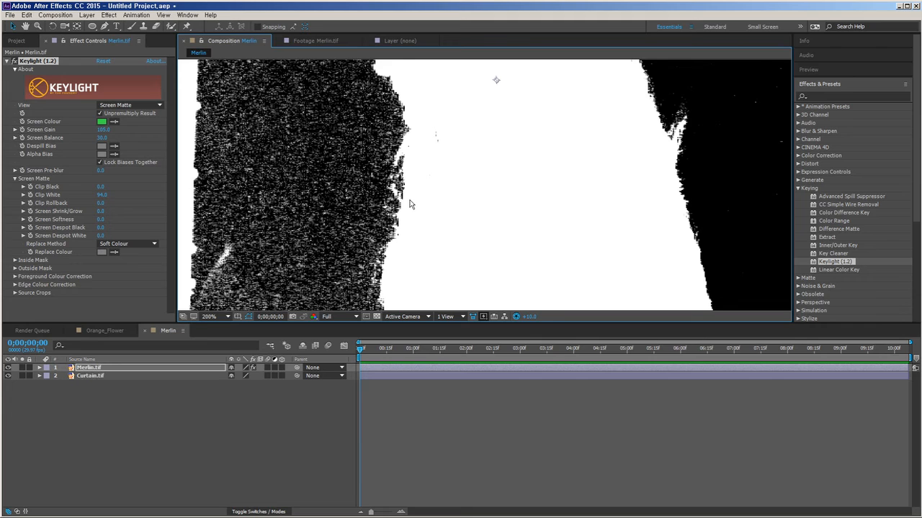
scroll(571, 176, down, 2)
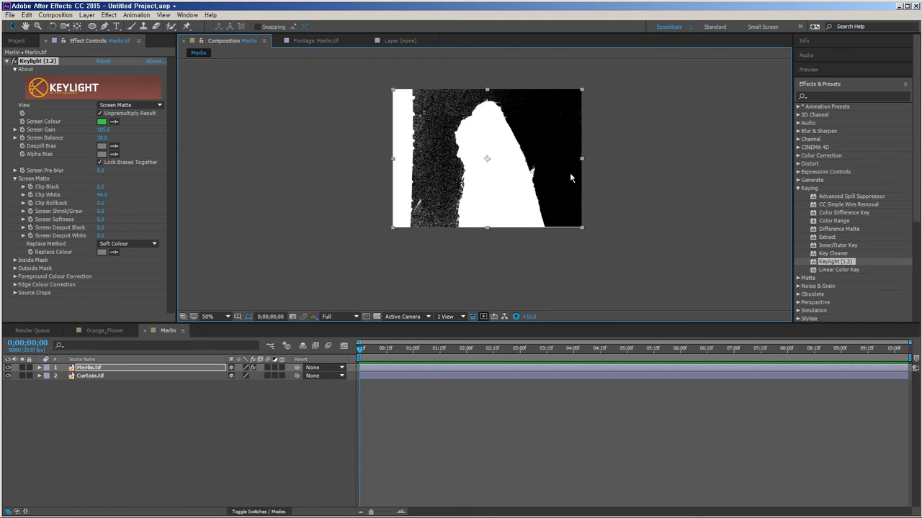
drag(454, 199, 431, 229)
scroll(431, 229, up, 1)
drag(590, 233, 562, 243)
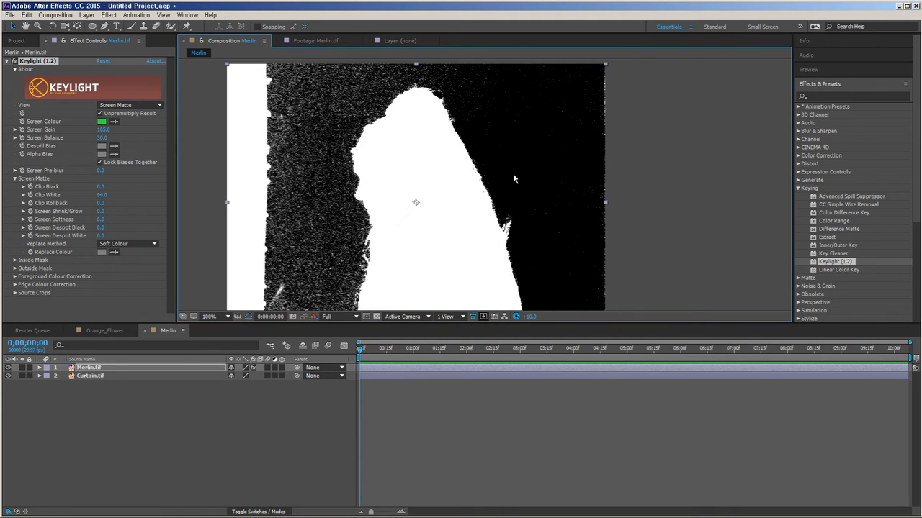
scroll(555, 225, up, 1)
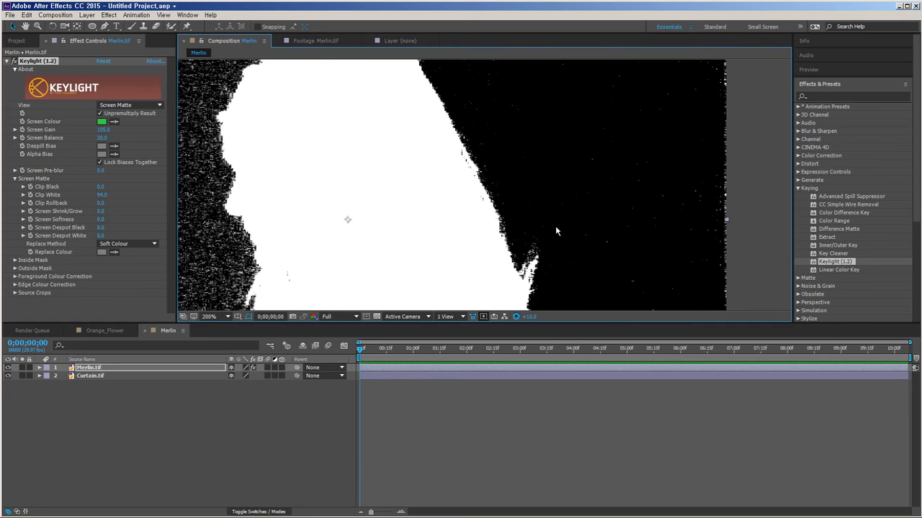
Set Clip Black to 4 to clear the noise between the light stand and the woman's profile, and restore the viewer exposure to +0.0.
drag(254, 241, 537, 249)
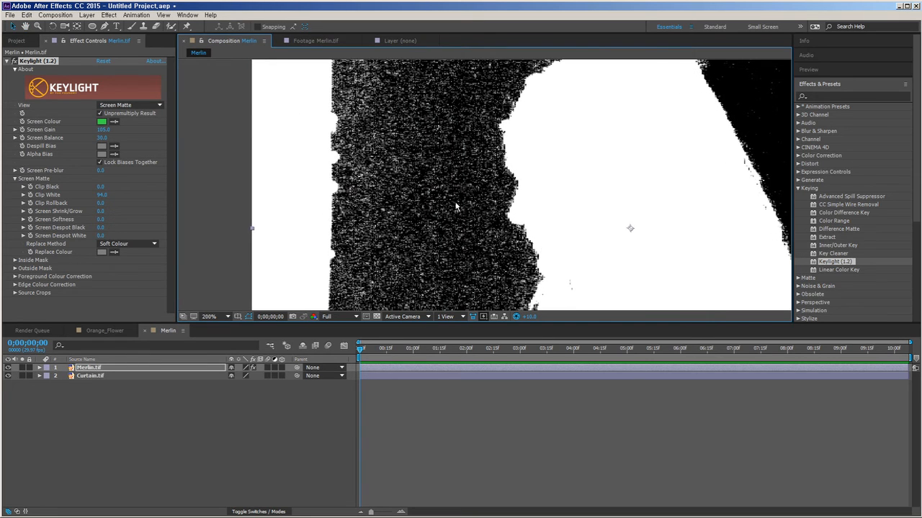
drag(461, 250, 428, 156)
drag(420, 206, 393, 140)
mouse_move(100, 186)
mouse_down()
mouse_move(121, 187)
mouse_move(100, 186)
mouse_move(110, 188)
mouse_up()
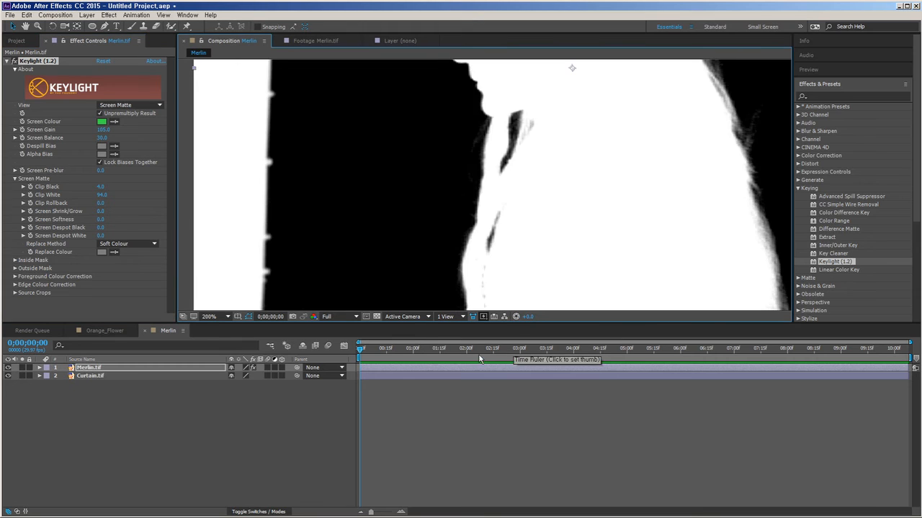
Try a much higher Clip Black and check its effect on the braid and the fine hair edges.
scroll(425, 254, up, 2)
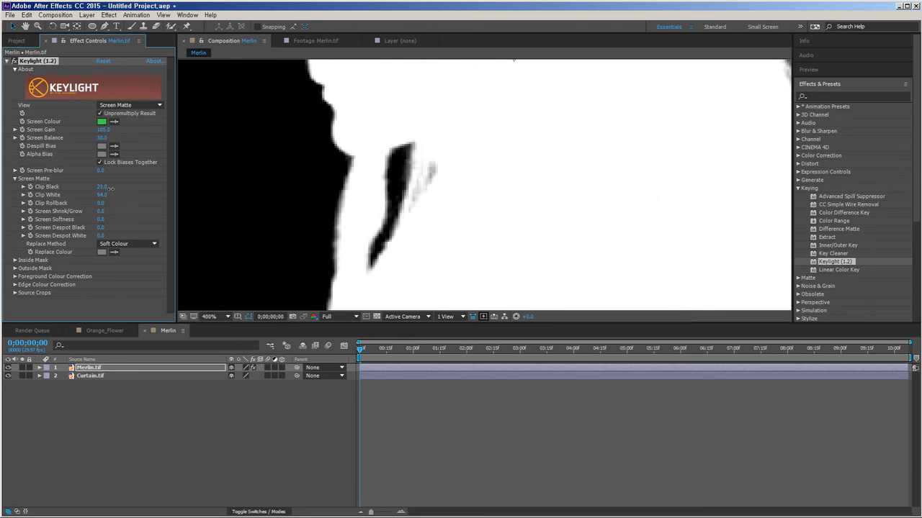
scroll(534, 202, down, 2)
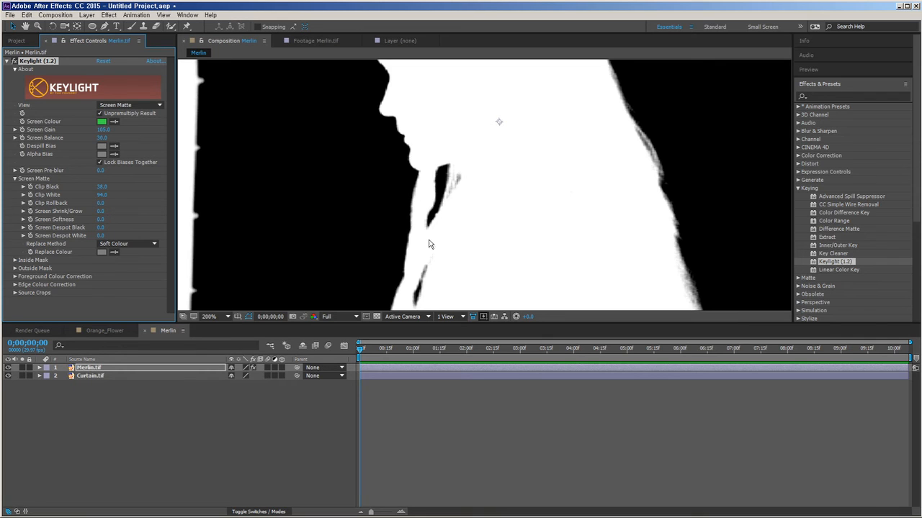
drag(611, 106, 396, 181)
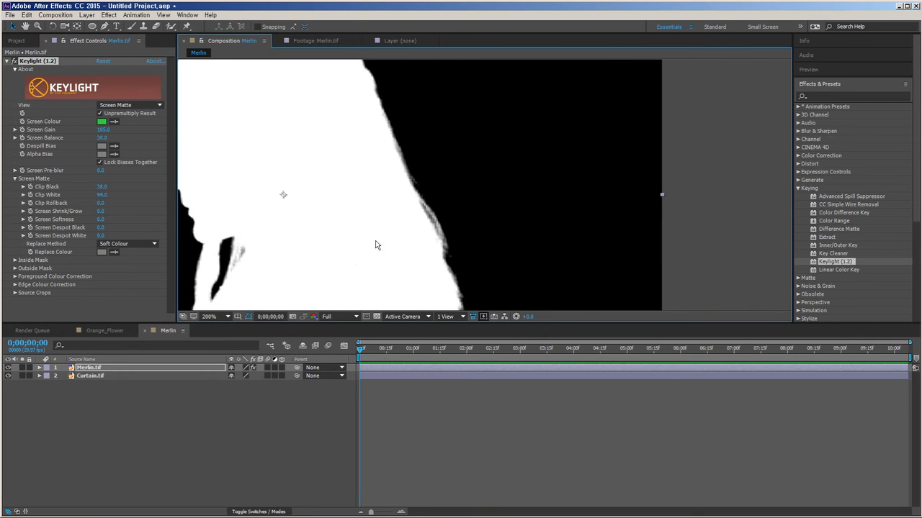
drag(377, 243, 407, 263)
mouse_move(105, 190)
mouse_down()
mouse_move(152, 188)
mouse_move(100, 190)
mouse_up()
scroll(441, 193, up, 2)
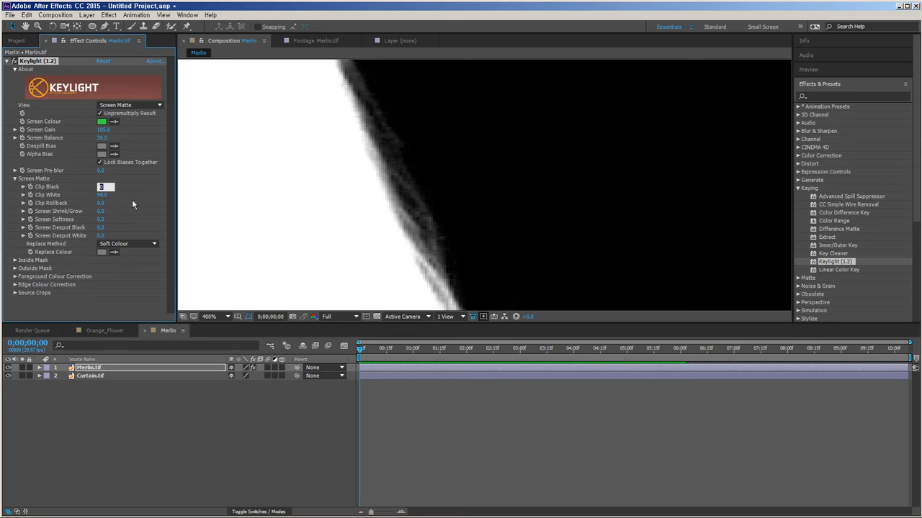
Set Clip Black back to 4 and view the whole matte at 100%.
text(2)
key(Return)
click(102, 187)
scroll(285, 216, down, 2)
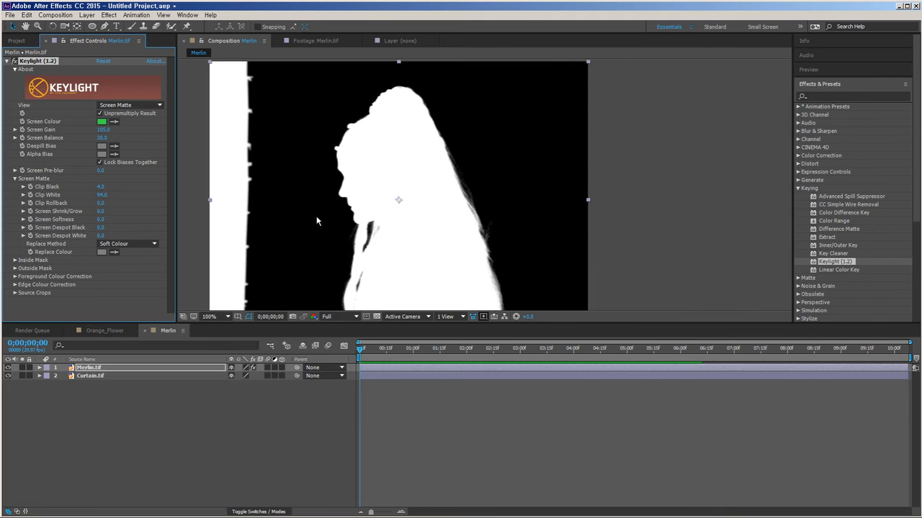
Recheck the matte background using the viewer exposure, reset the exposure, and inspect the woman's silhouette at 100% and 200%.
key(space)
drag(445, 211, 478, 169)
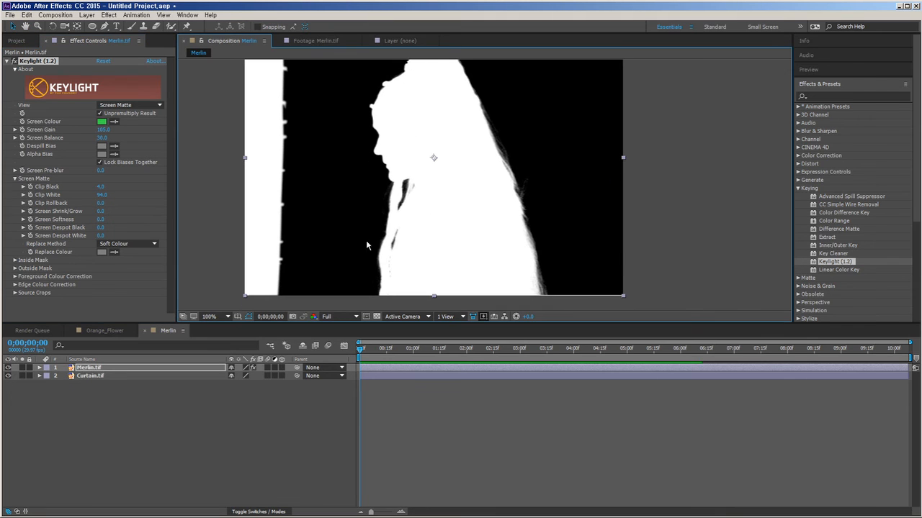
mouse_move(528, 317)
mouse_down()
mouse_move(681, 315)
mouse_move(525, 324)
mouse_up()
click(516, 317)
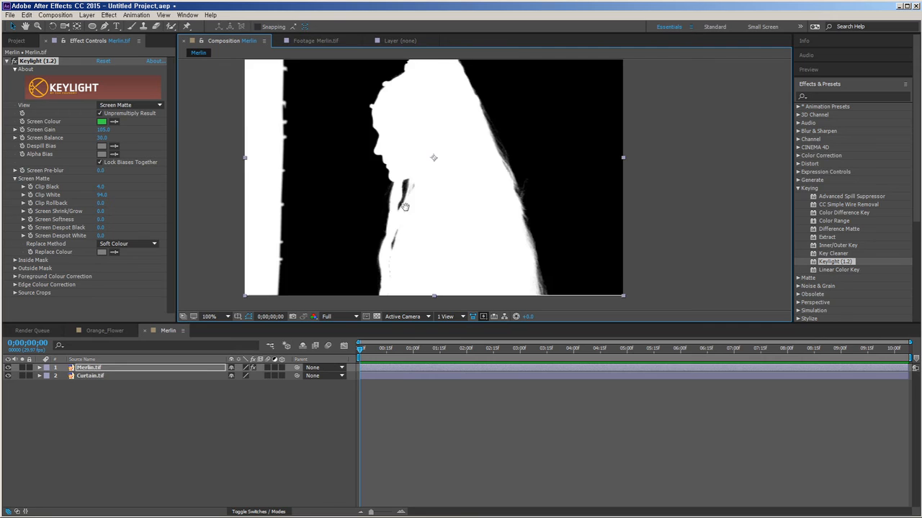
drag(457, 101, 465, 123)
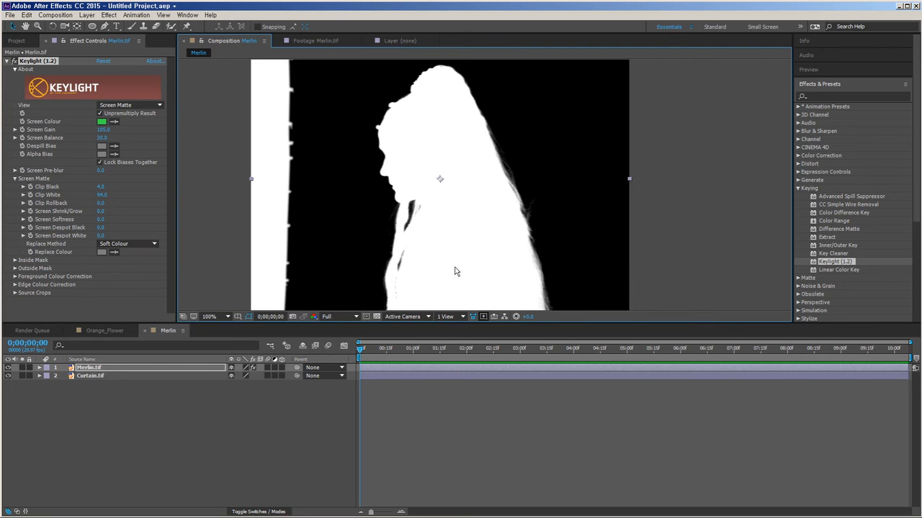
key(period)
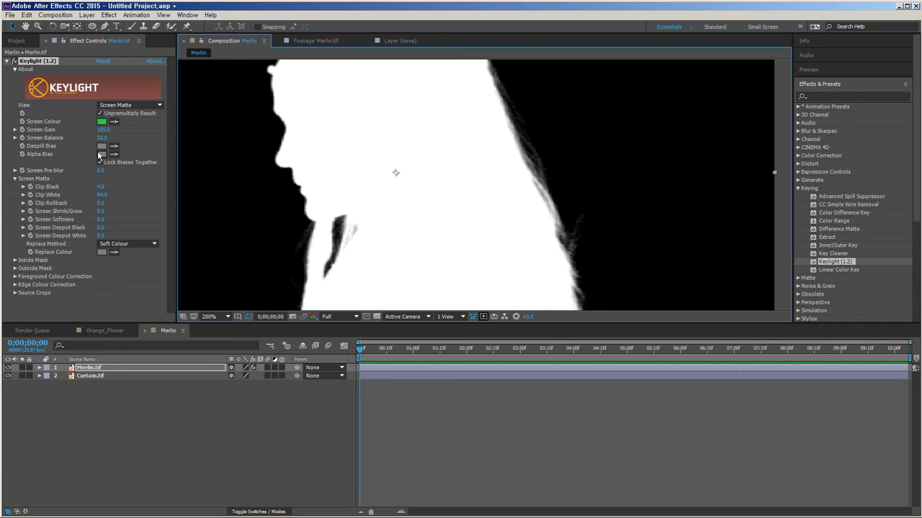
key(comma)
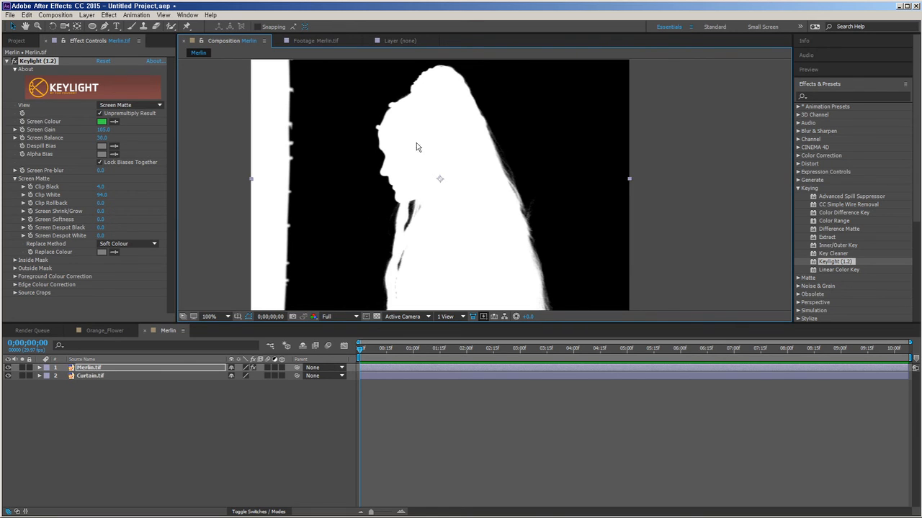
Switch the Keylight view to Final Result to show the woman composited over the curtain.
click(159, 105)
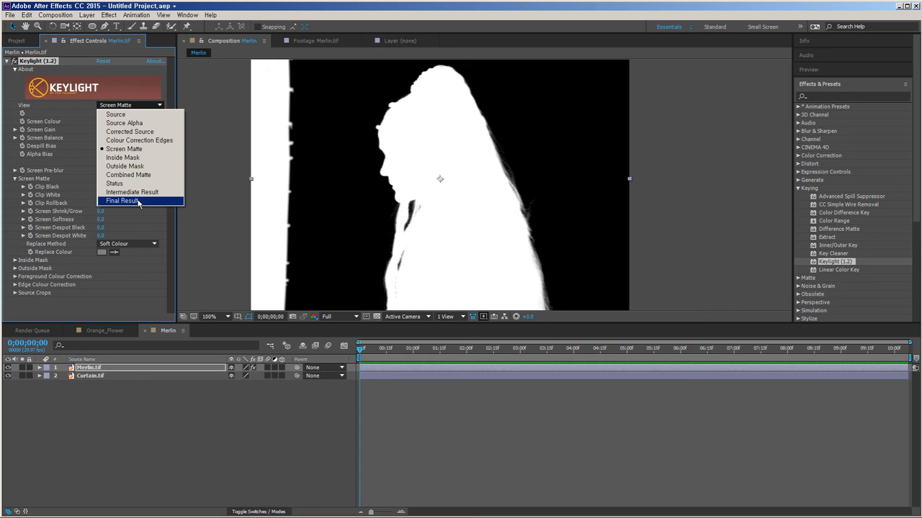
click(138, 200)
drag(441, 209, 406, 206)
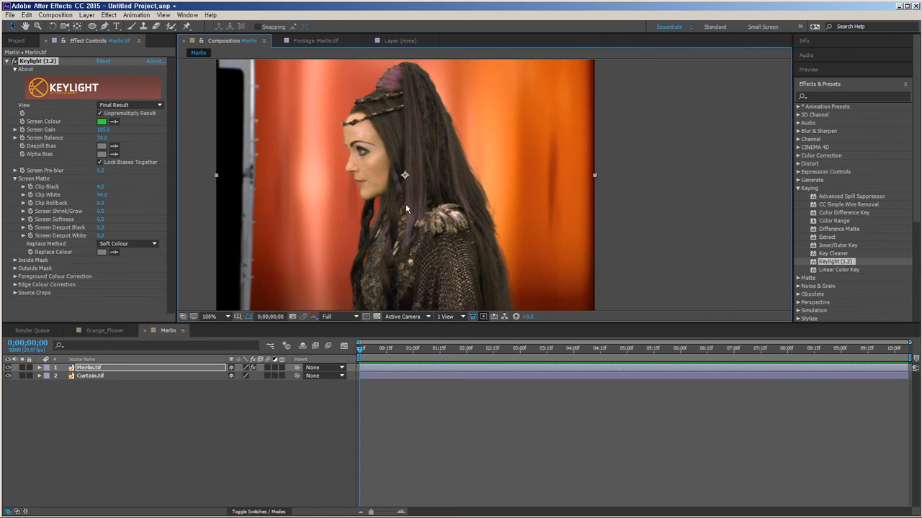
Examine the keyed woman's face, braid, hair edges and shoulder against the curtain at several magnifications.
scroll(406, 207, up, 2)
drag(378, 299, 413, 214)
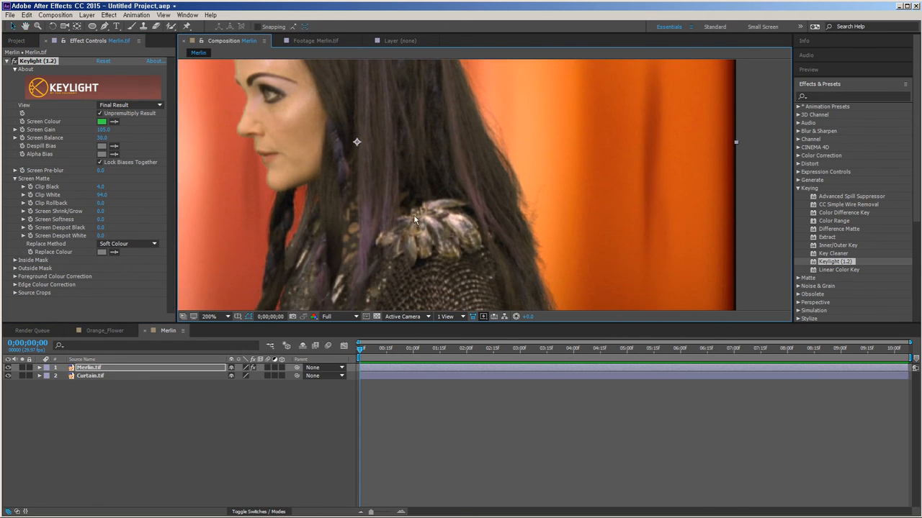
drag(286, 159, 446, 233)
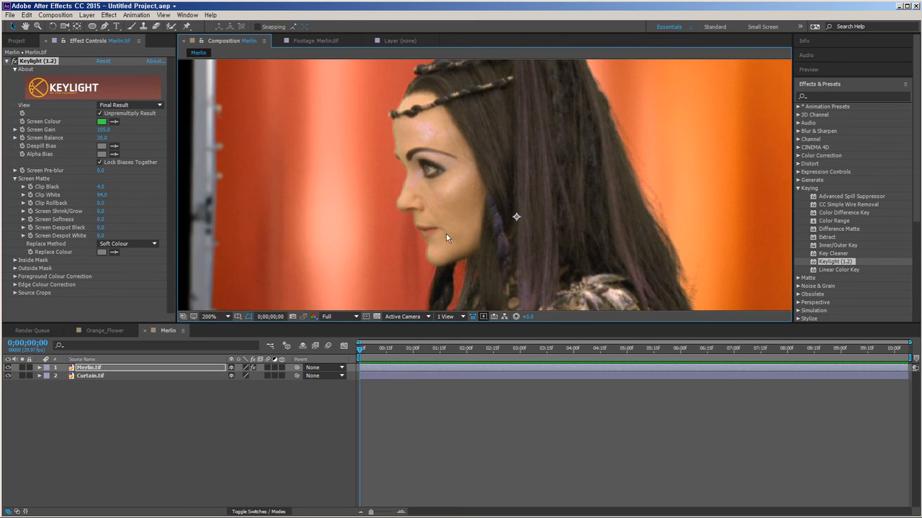
drag(476, 114, 503, 206)
scroll(503, 207, down, 1)
drag(514, 245, 492, 159)
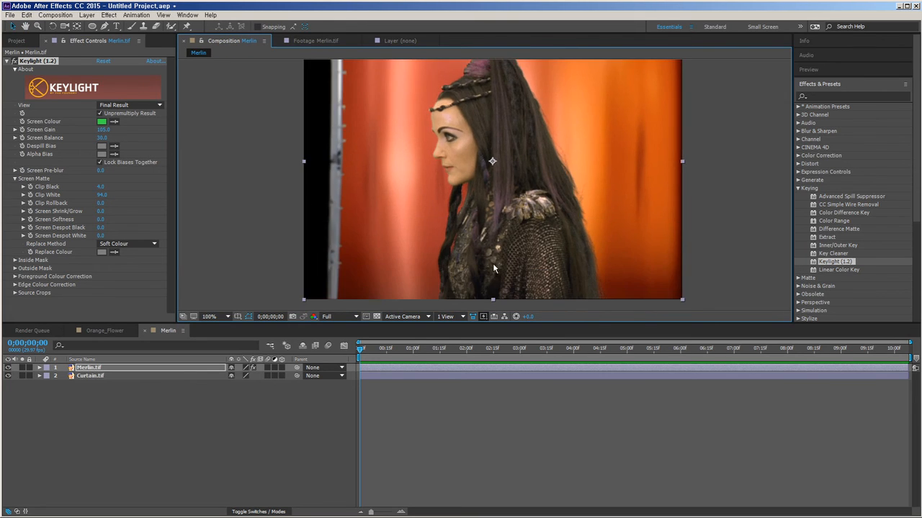
drag(493, 263, 454, 243)
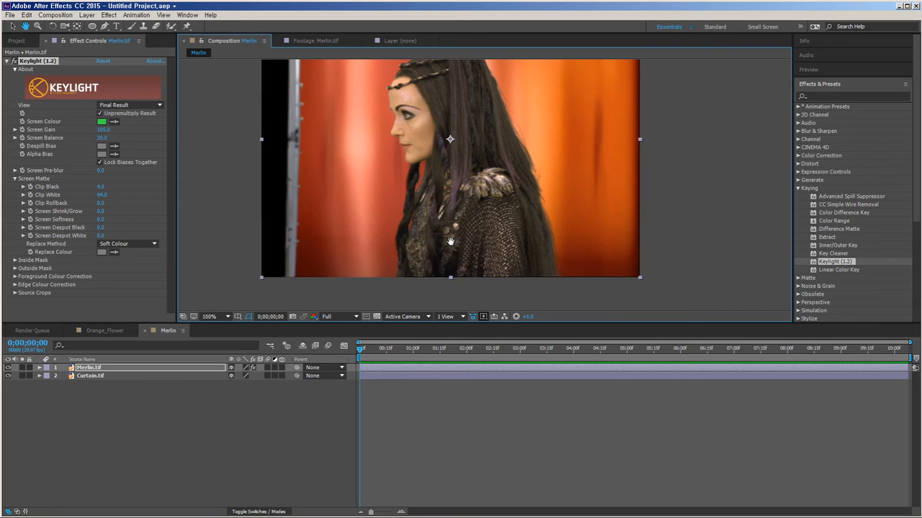
key(v)
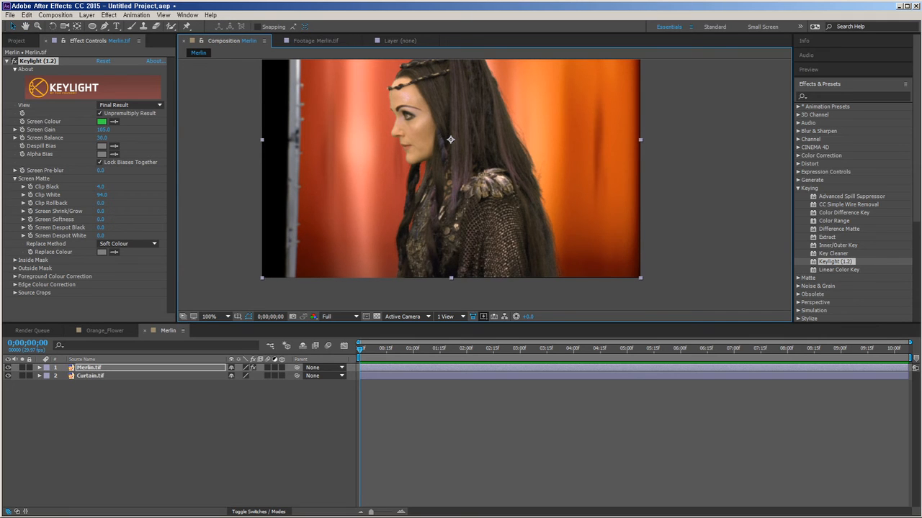
scroll(385, 180, up, 1)
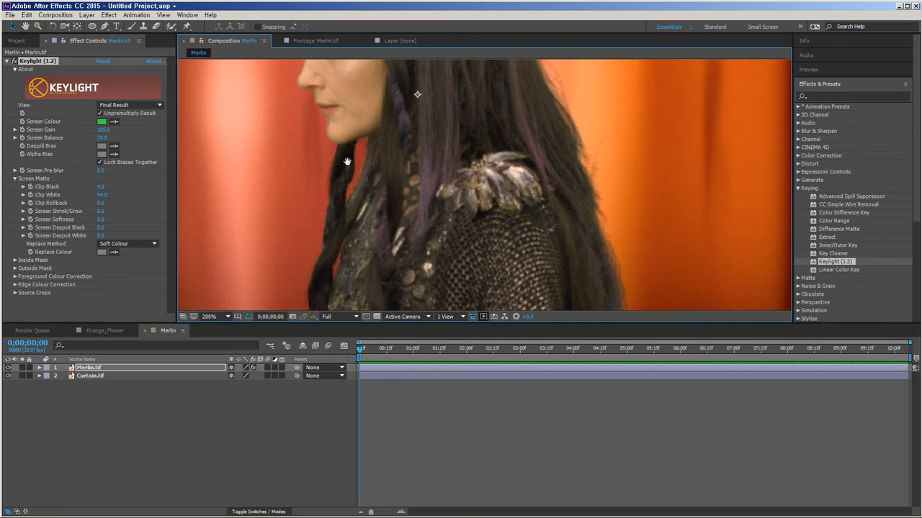
drag(303, 118, 495, 248)
scroll(601, 281, down, 1)
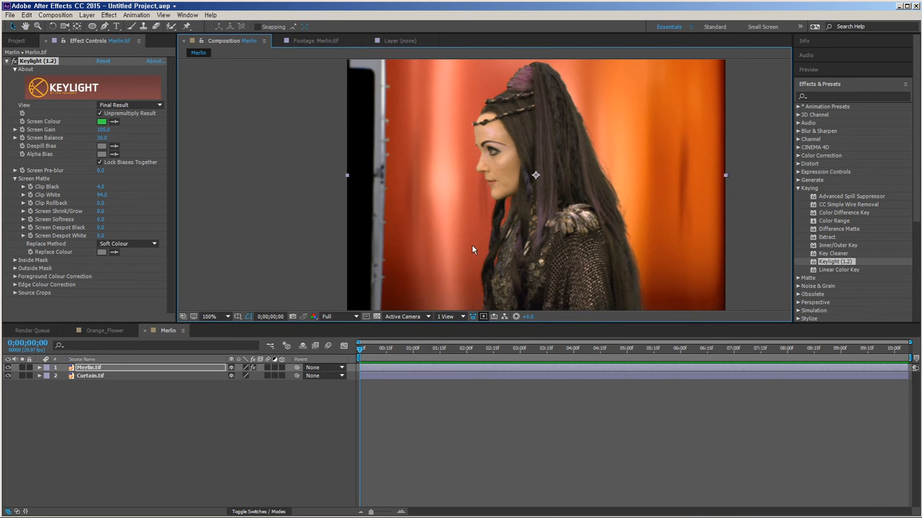
scroll(439, 255, down, 2)
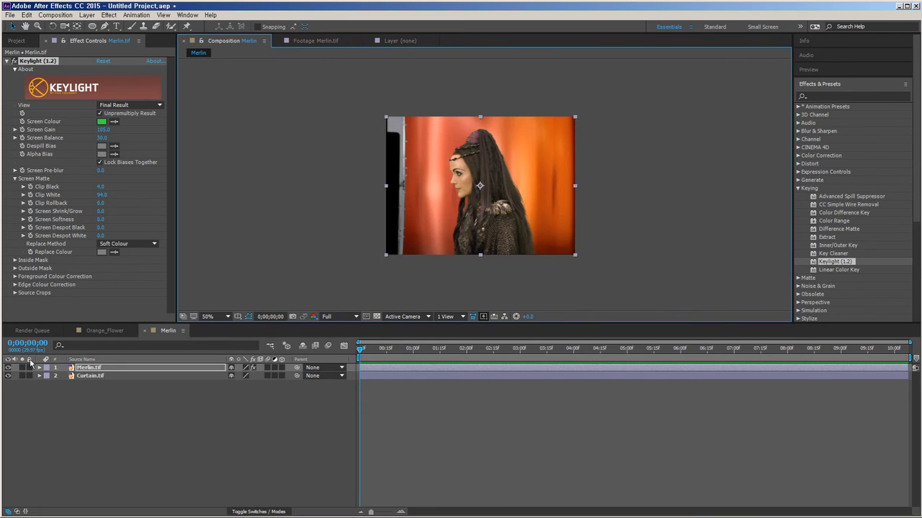
Compare the key with the original green-screen footage by temporarily hiding Curtain.tif and disabling Keylight, restoring both after the comparison.
click(8, 376)
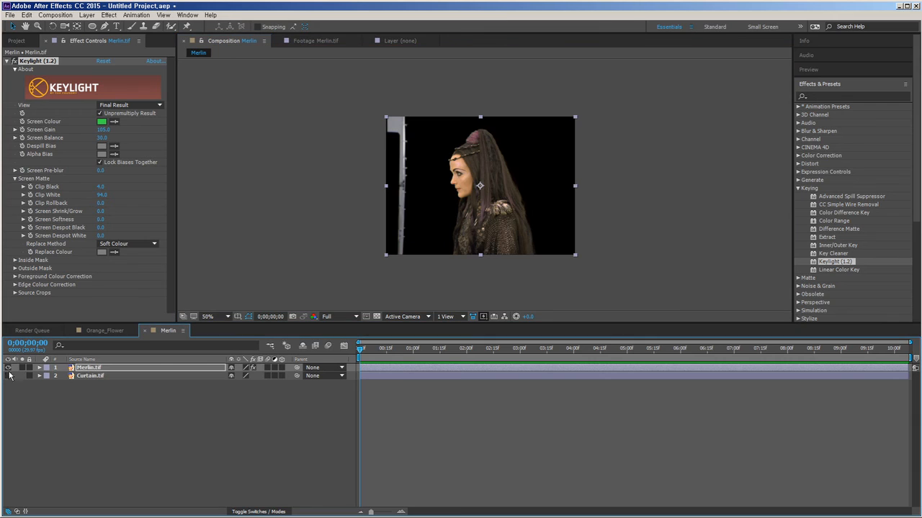
click(14, 61)
key(slash)
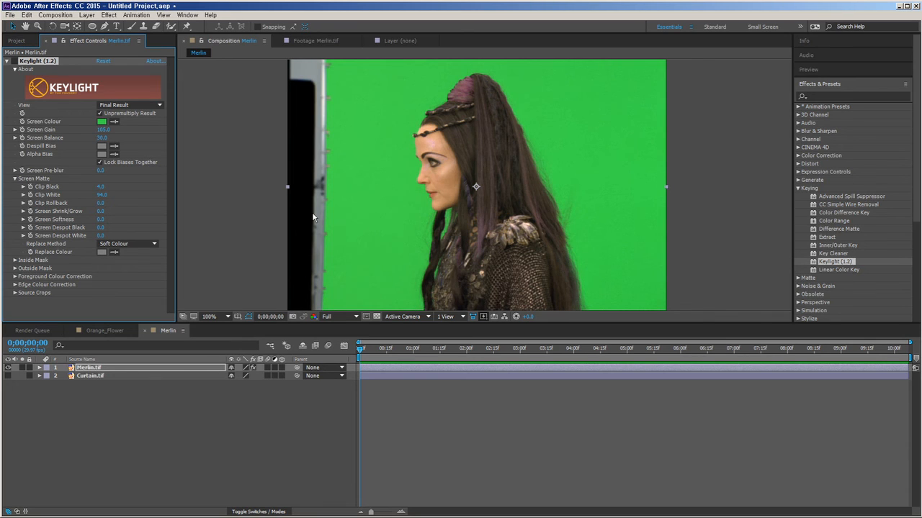
click(8, 377)
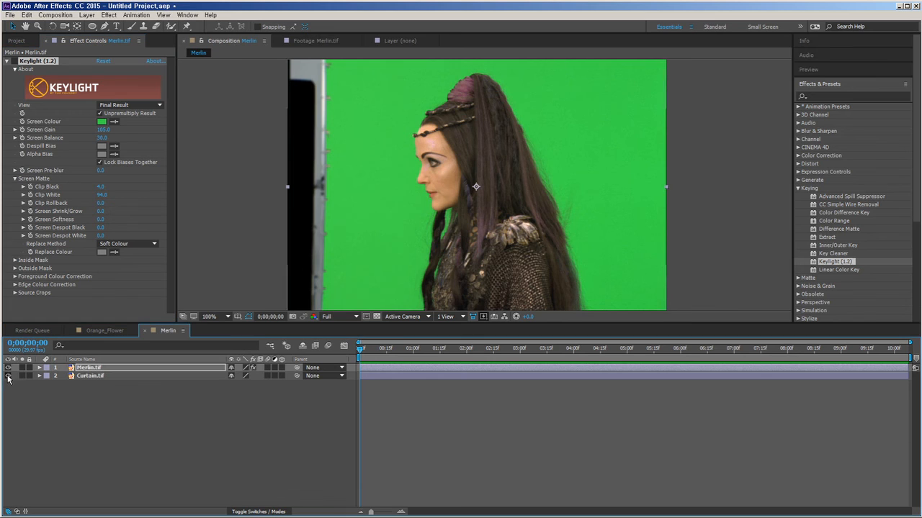
key(comma)
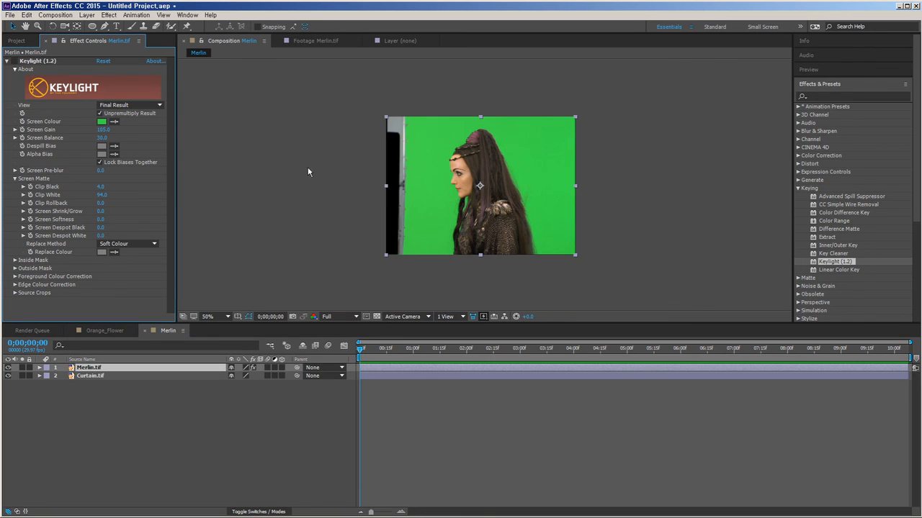
click(8, 61)
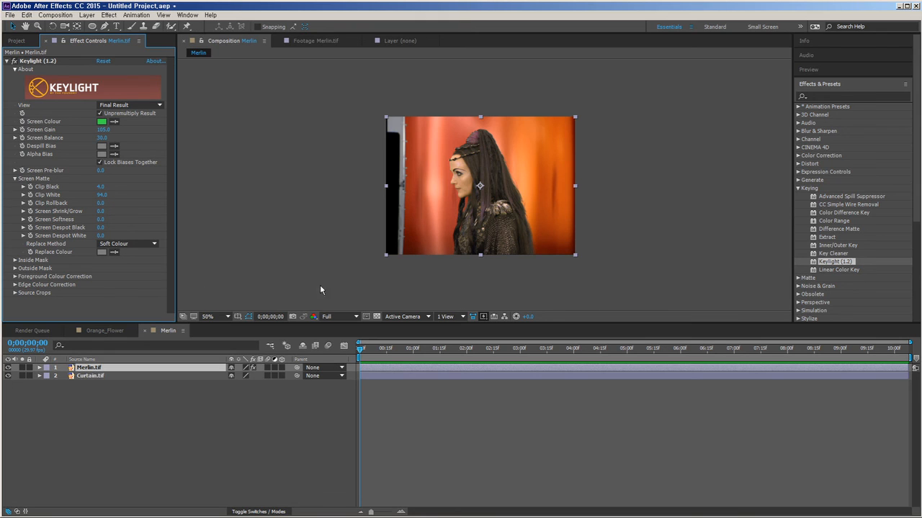
Draw a closed four-point Pen tool mask on the Merlin.tif layer around the light stand, extending beyond the frame above and below.
click(134, 426)
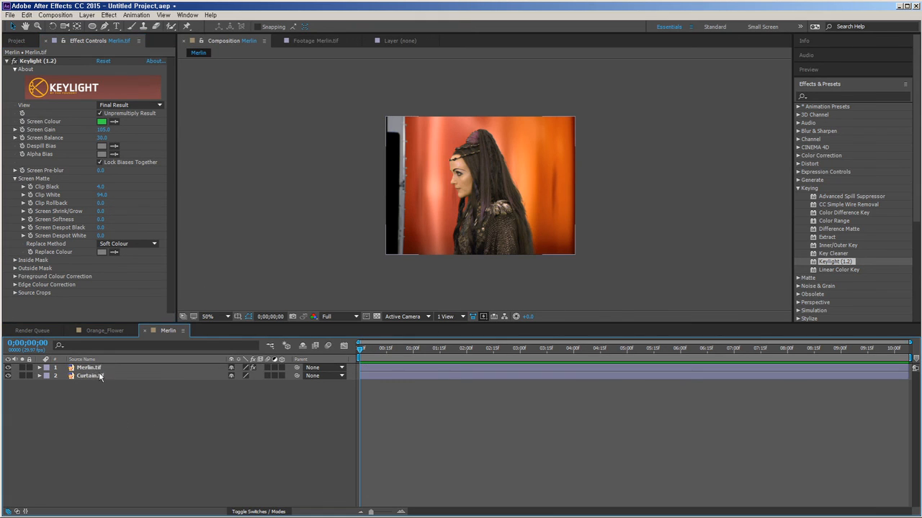
click(98, 370)
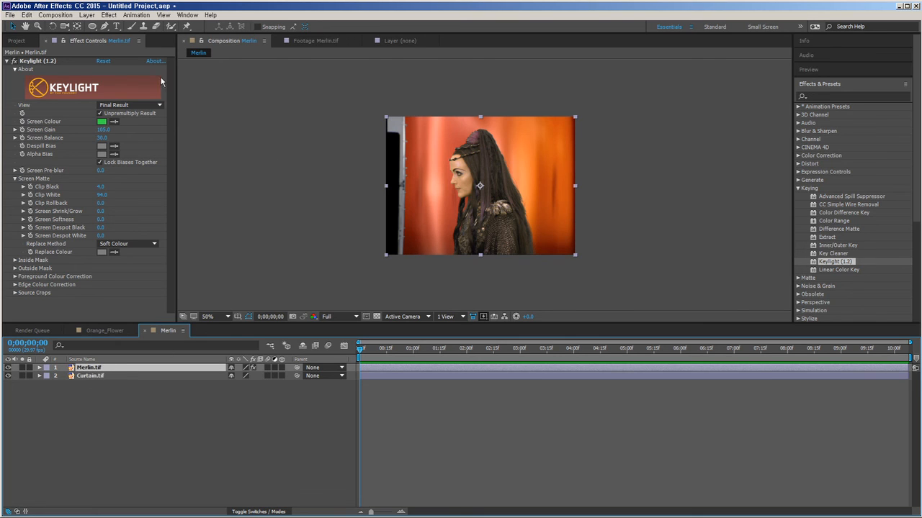
key(g)
click(377, 105)
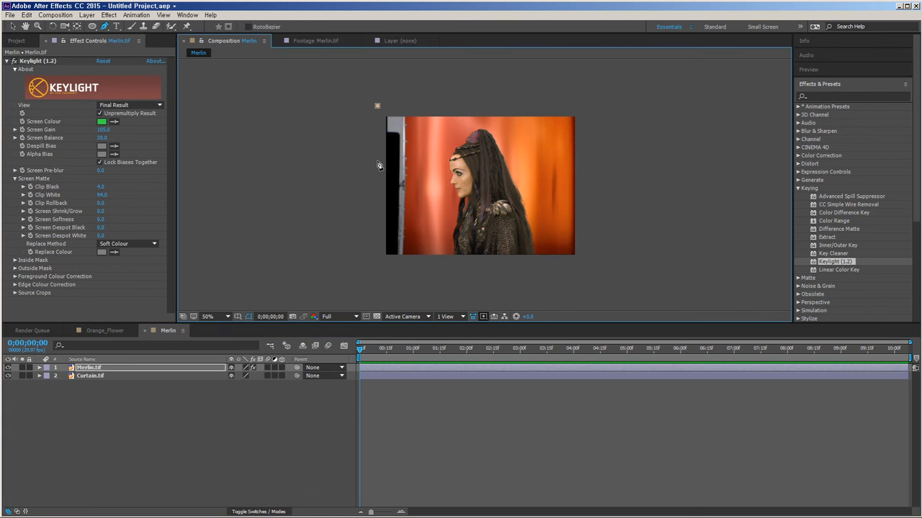
click(376, 271)
click(421, 272)
click(427, 106)
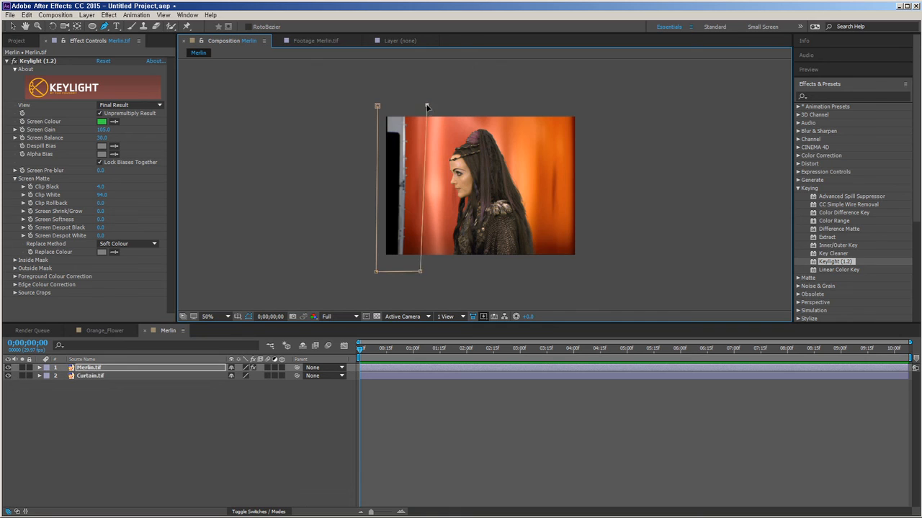
click(378, 106)
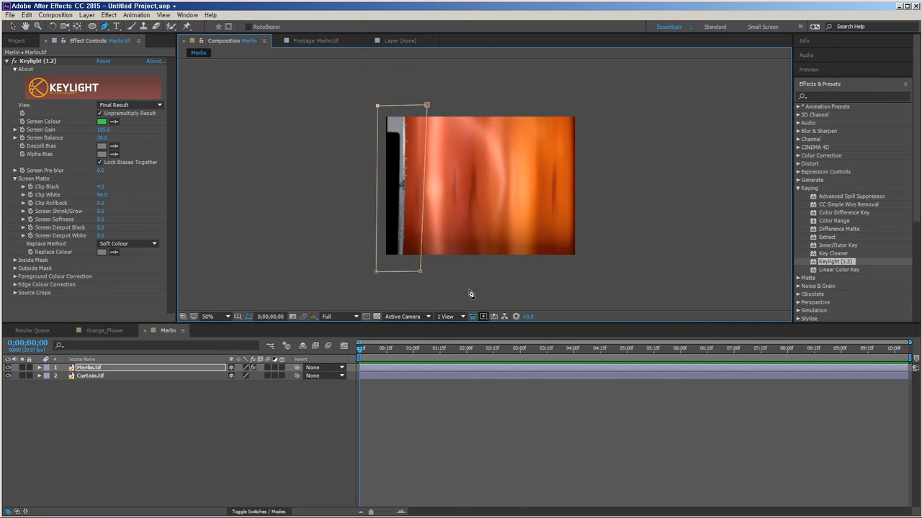
Invert Mask 1 on the Merlin.tif layer to cut out the light stand and keep the woman.
click(40, 369)
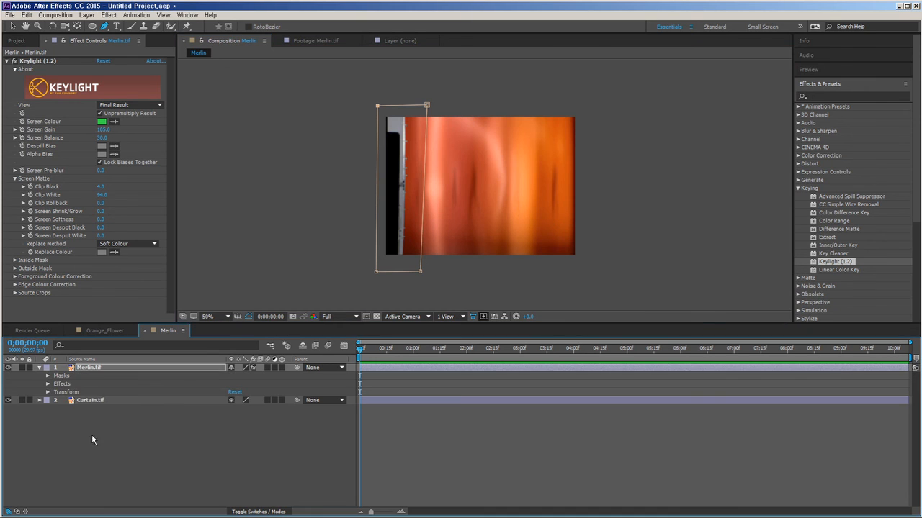
click(48, 376)
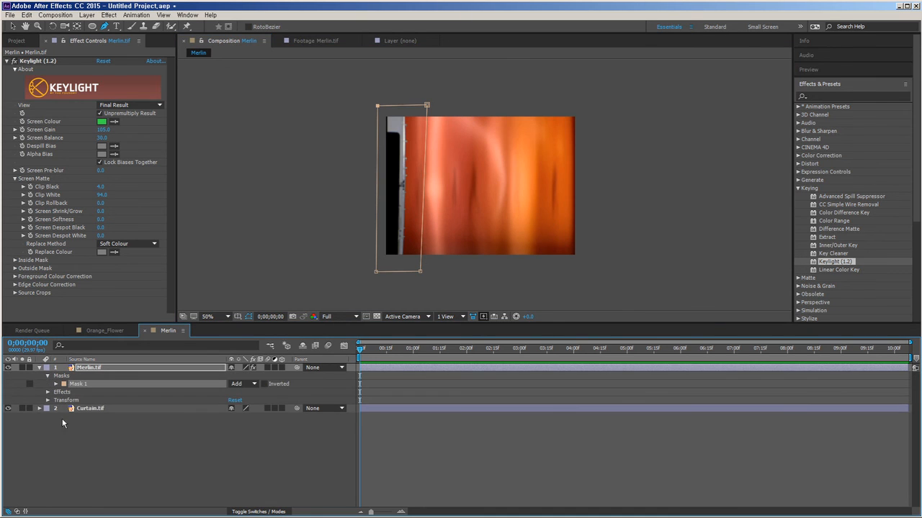
click(263, 384)
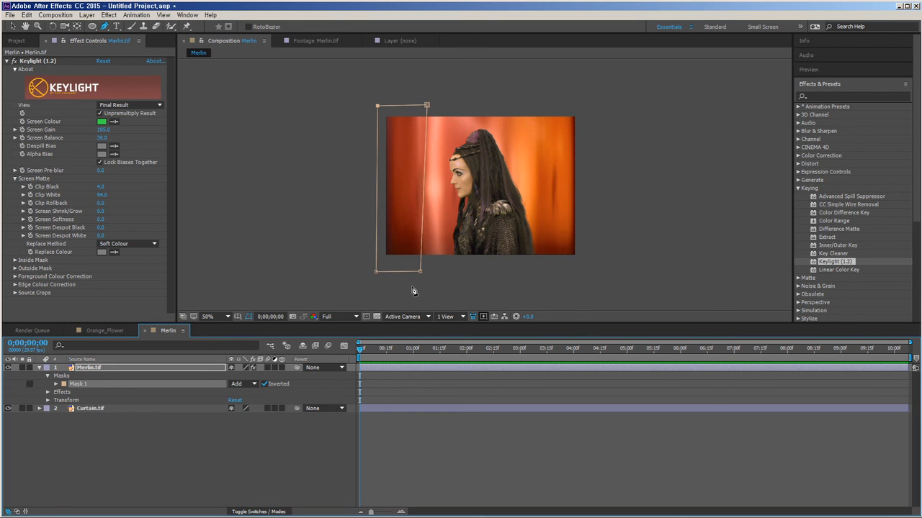
scroll(415, 291, up, 2)
scroll(464, 281, down, 2)
Assign Mask 1 as Keylight's Outside Mask, remove the mask's inversion and set its mode to None.
click(15, 269)
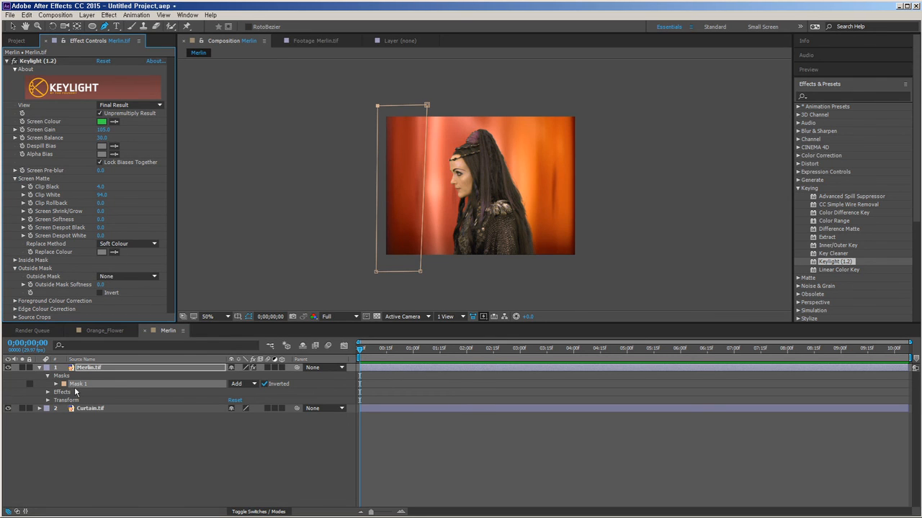
click(127, 277)
click(121, 300)
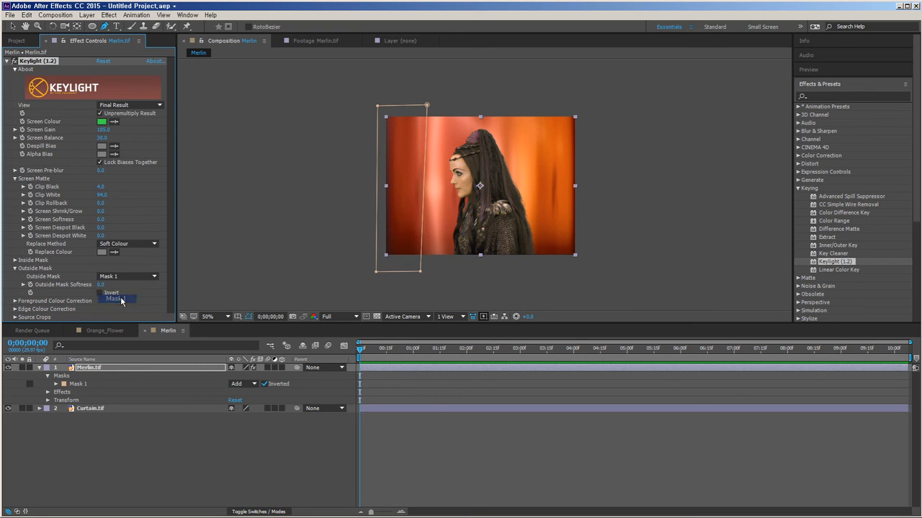
click(265, 386)
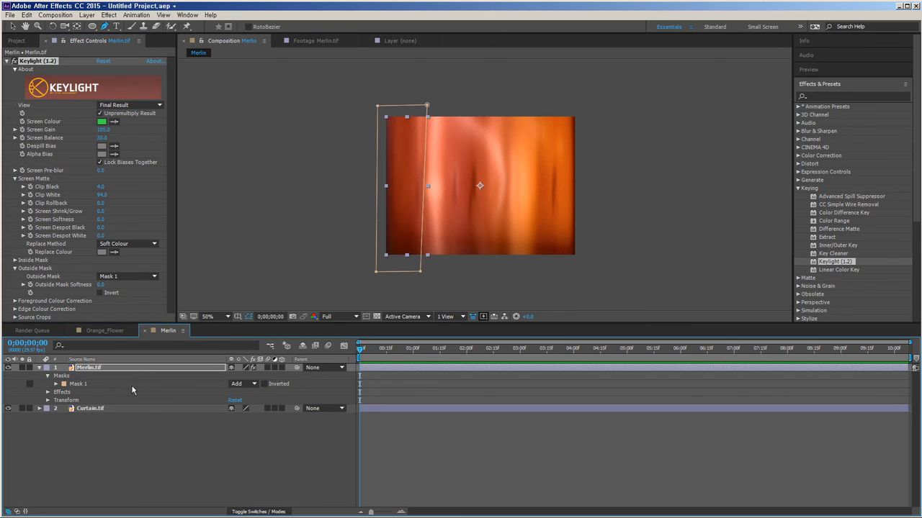
click(246, 386)
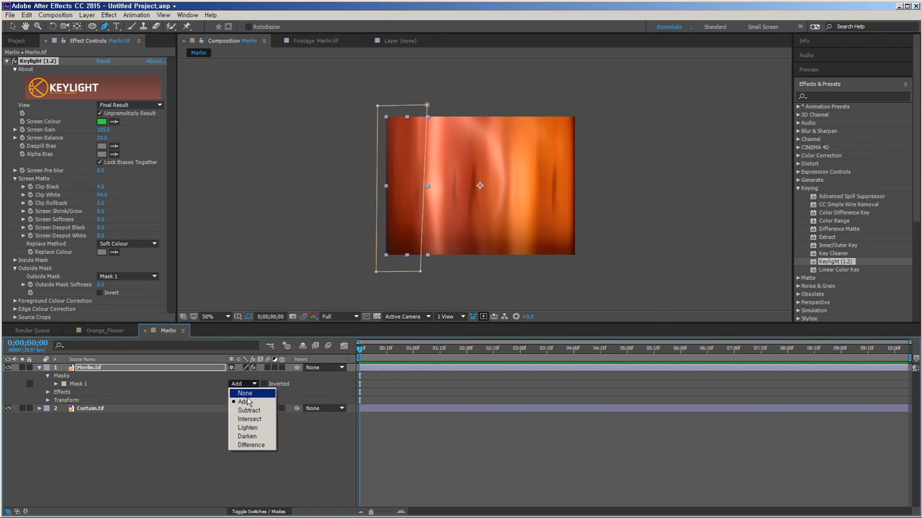
click(245, 394)
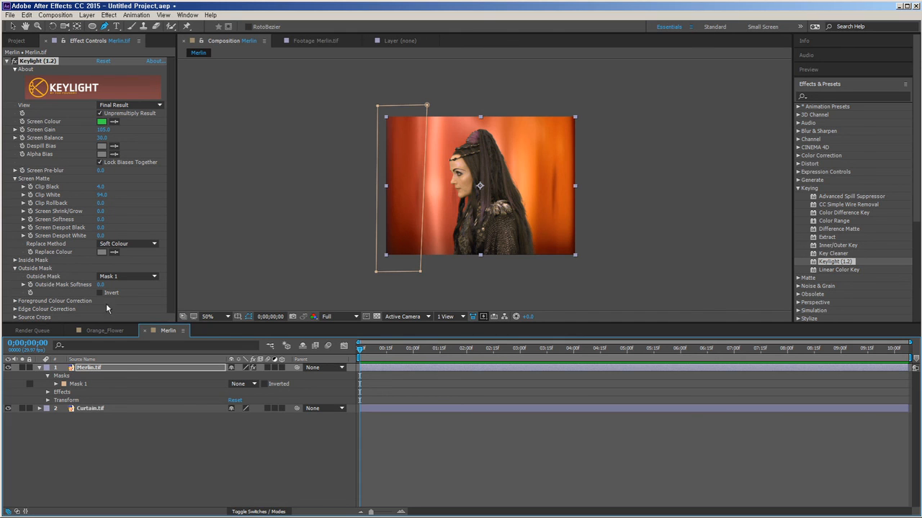
Set Keylight's Outside Mask back to None, with Mask 1 in Add mode and Inverted, to compare the ordinary layer mask method.
click(123, 277)
click(108, 285)
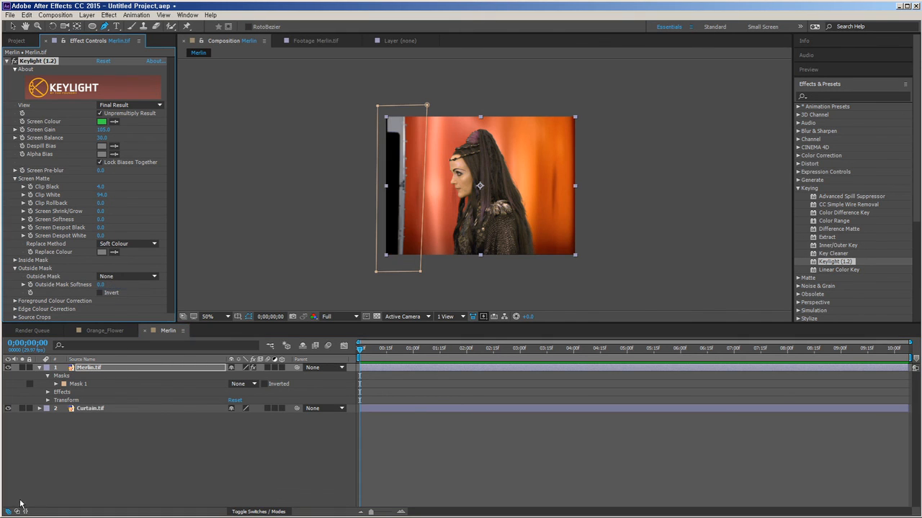
click(241, 384)
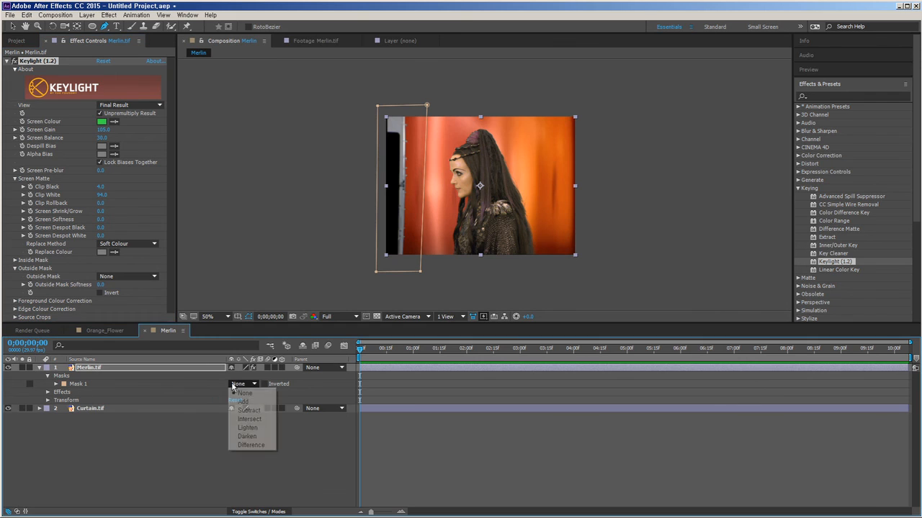
click(242, 392)
click(265, 384)
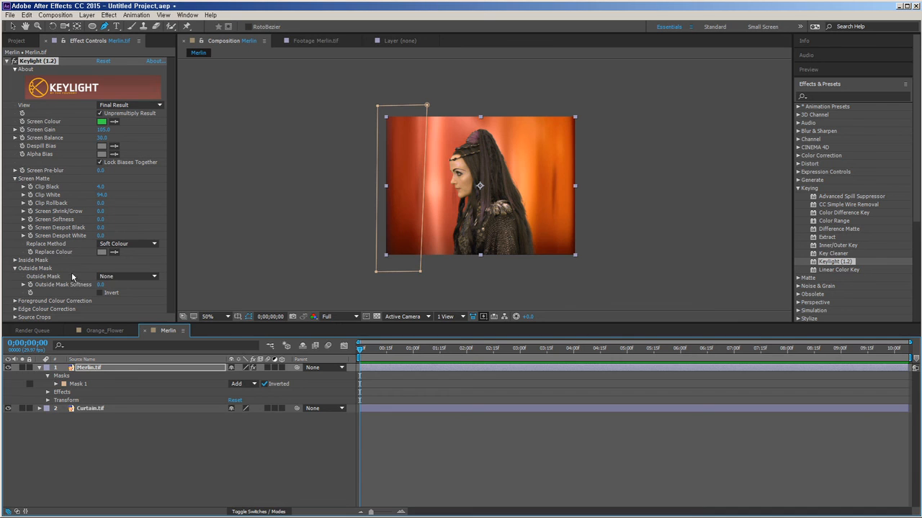
Choose Mask 1 as Keylight's Outside Mask again and set Mask 1 to mode None without inversion.
click(124, 276)
click(121, 299)
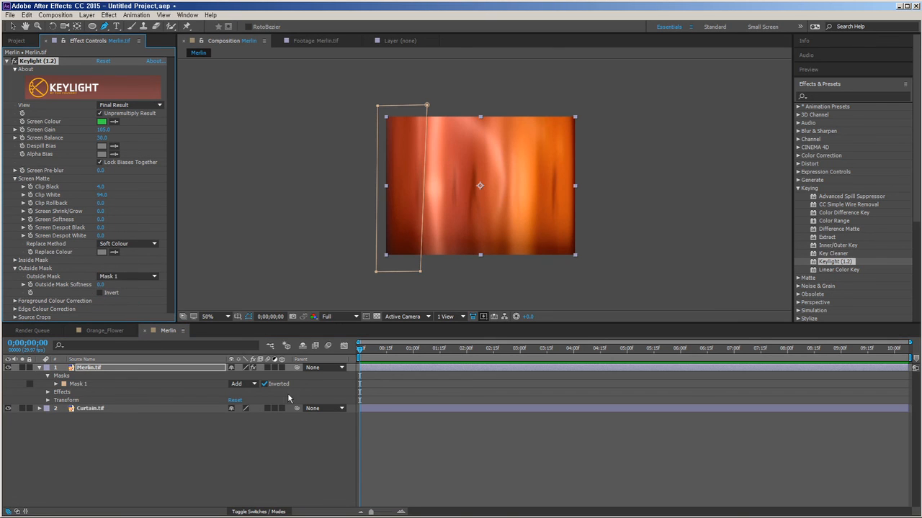
click(75, 387)
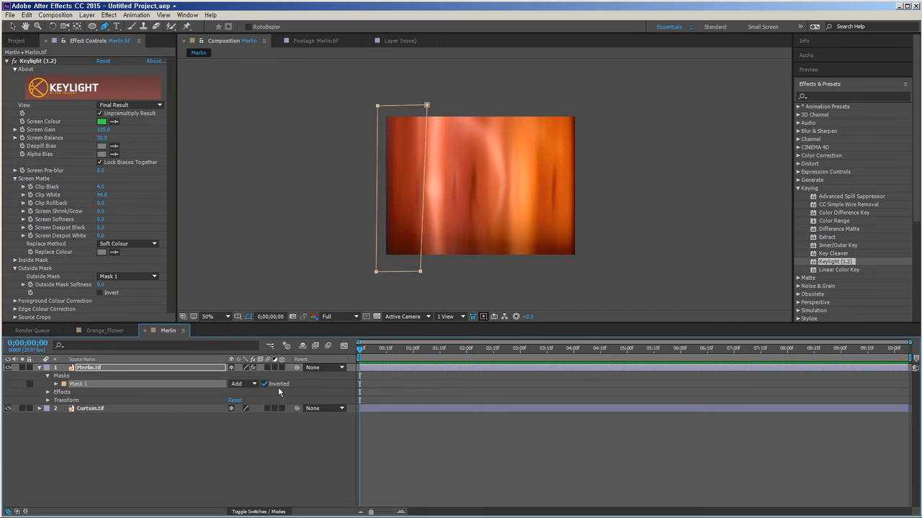
click(247, 383)
click(266, 389)
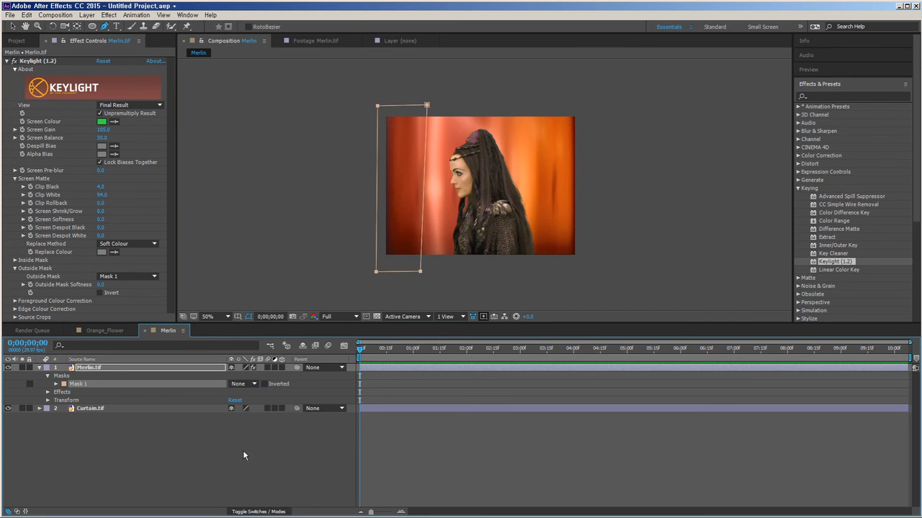
Compare Keylight's Screen Matte and Combined Matte views to check how the outside mask affects the light stand area.
key(period)
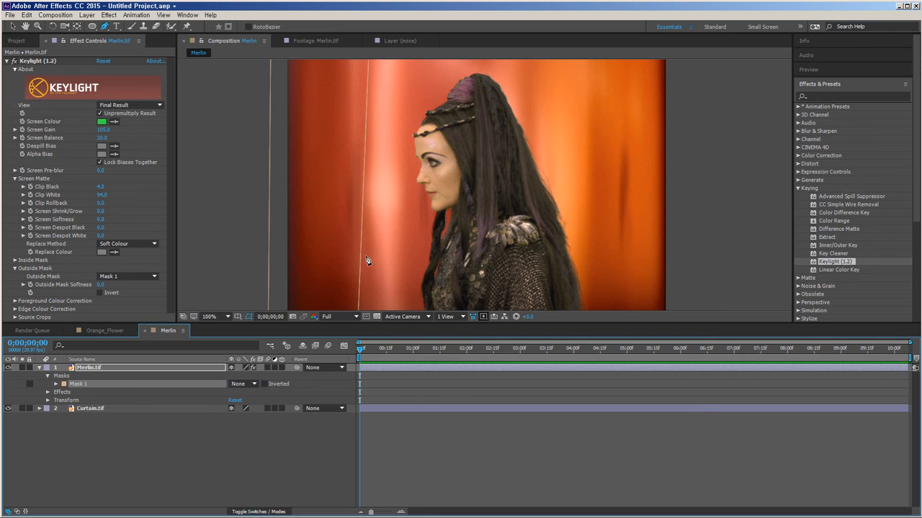
scroll(366, 258, down, 1)
drag(371, 295, 357, 294)
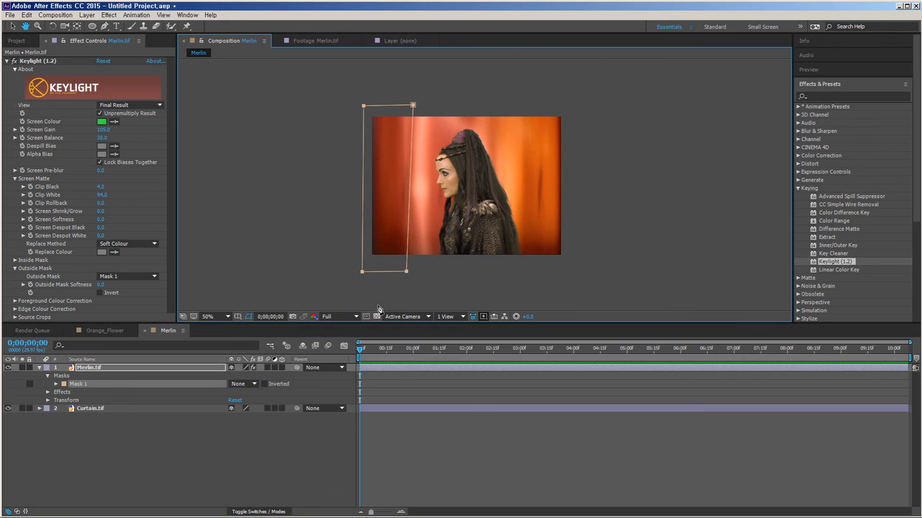
click(133, 106)
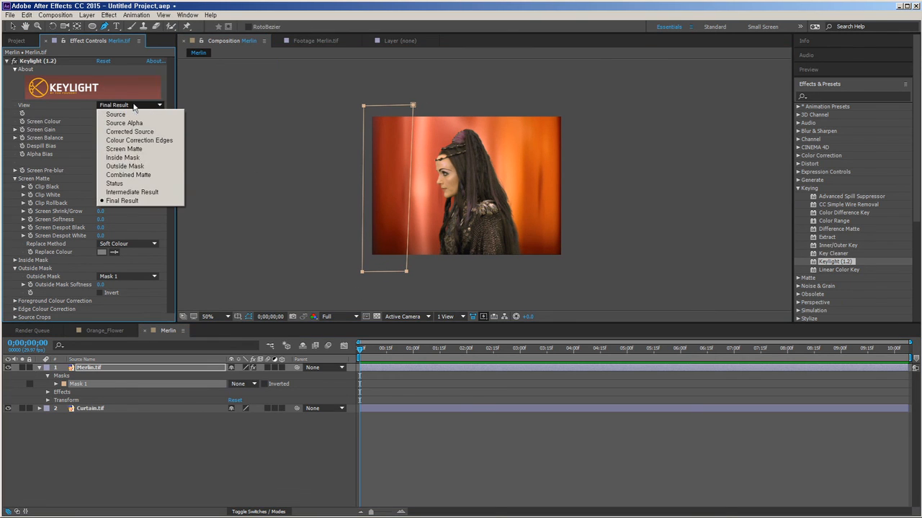
click(130, 149)
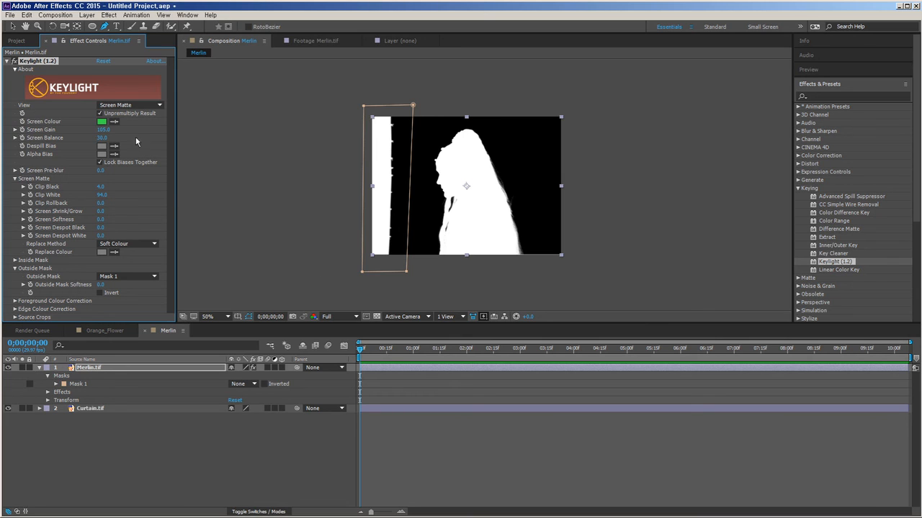
click(120, 106)
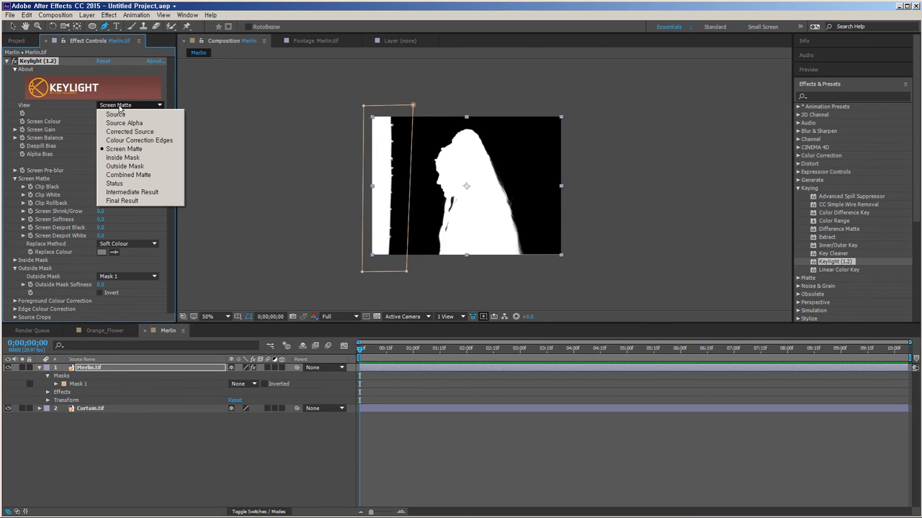
click(165, 182)
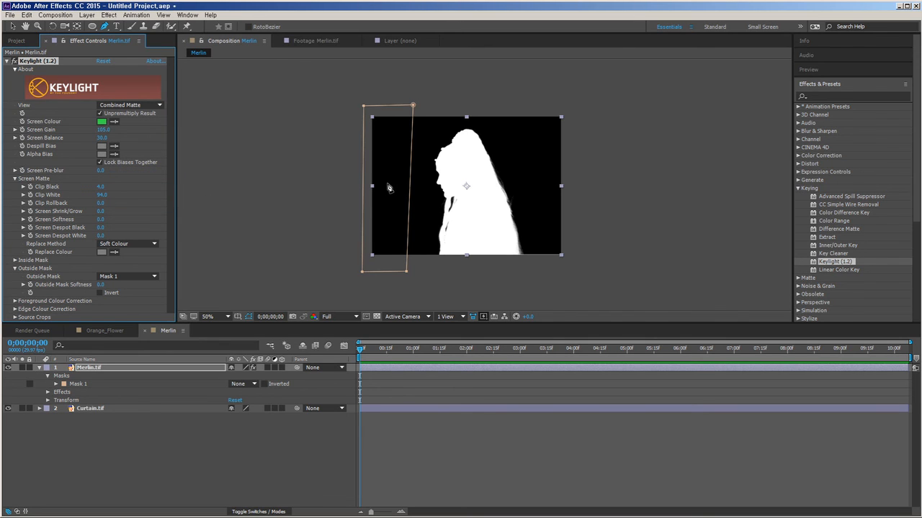
scroll(398, 207, up, 1)
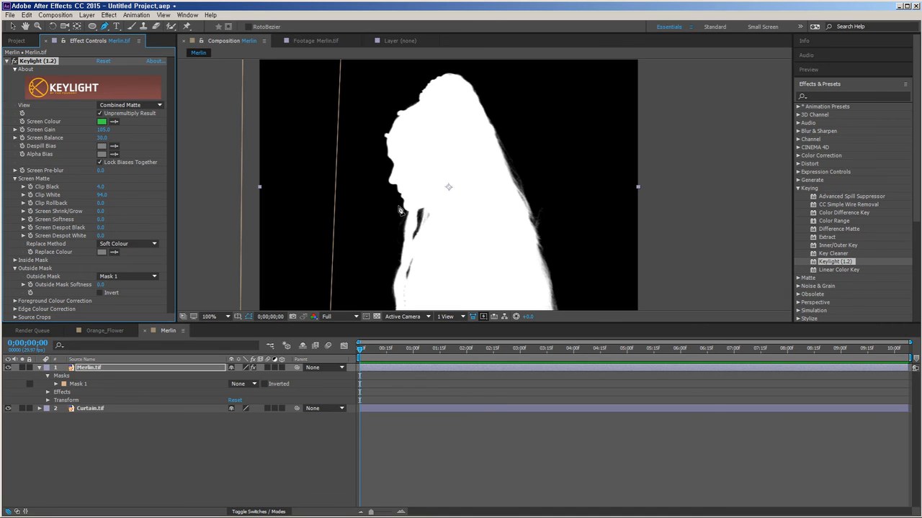
scroll(370, 201, down, 1)
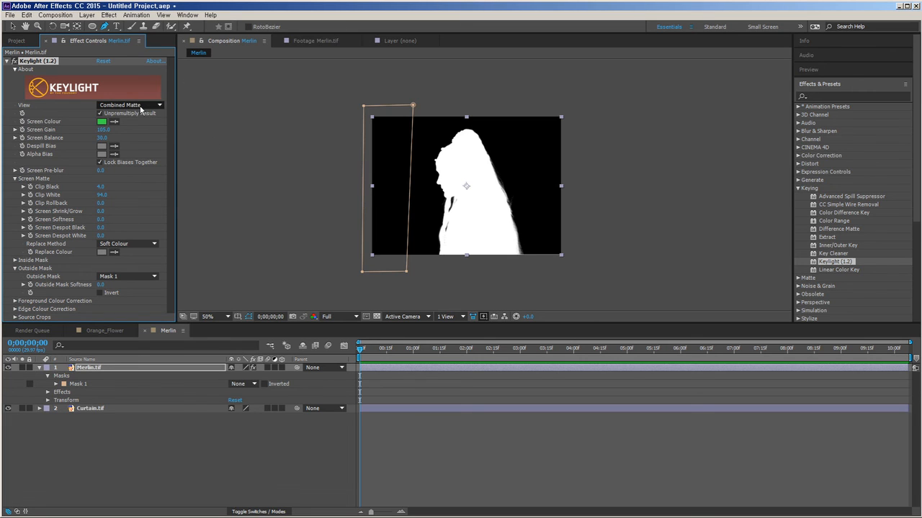
Switch the Keylight view to Final Result, deselect the layer and inspect the woman over the curtain at 100%.
click(141, 107)
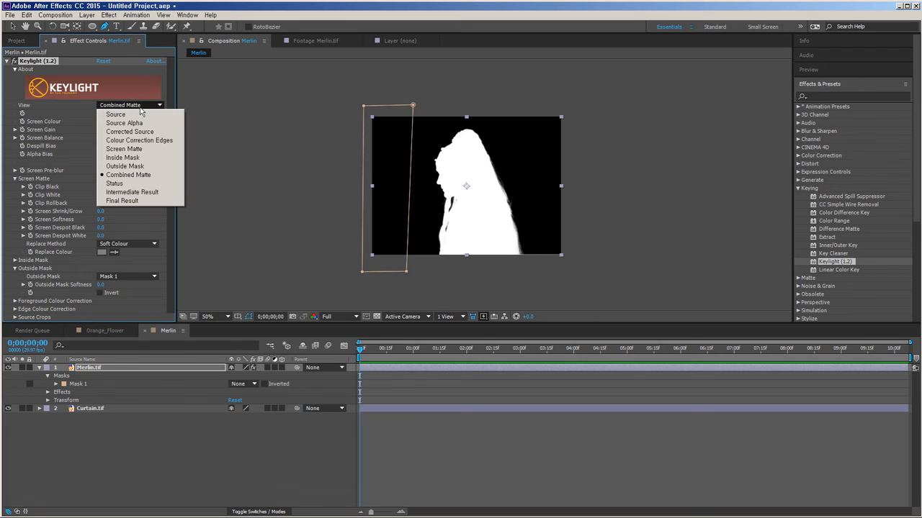
click(137, 201)
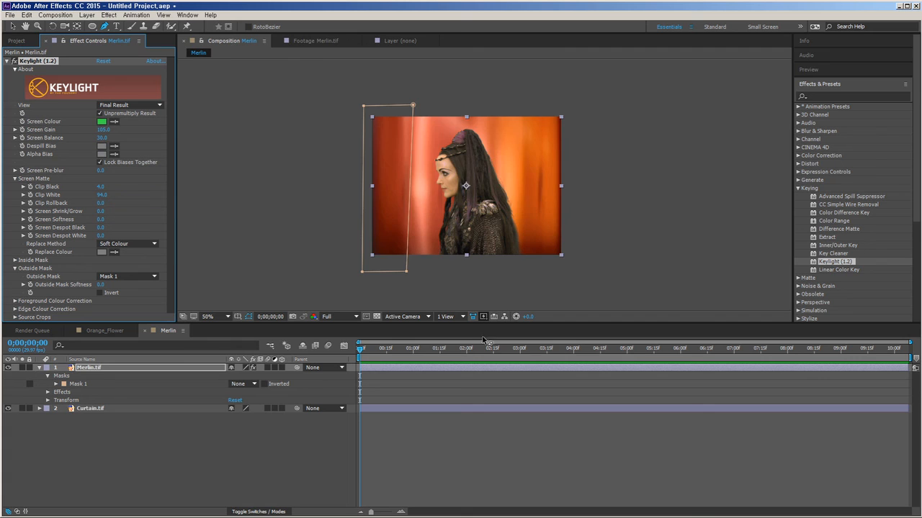
click(534, 444)
scroll(497, 242, up, 1)
drag(501, 280, 517, 273)
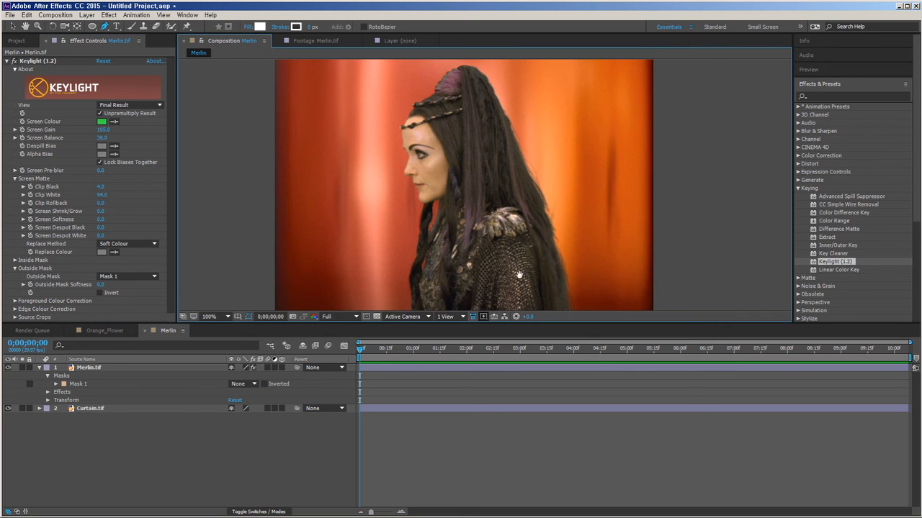
mouse_move(418, 352)
mouse_down()
mouse_move(511, 354)
mouse_move(397, 353)
mouse_move(645, 352)
mouse_move(430, 353)
mouse_up()
drag(550, 357, 147, 357)
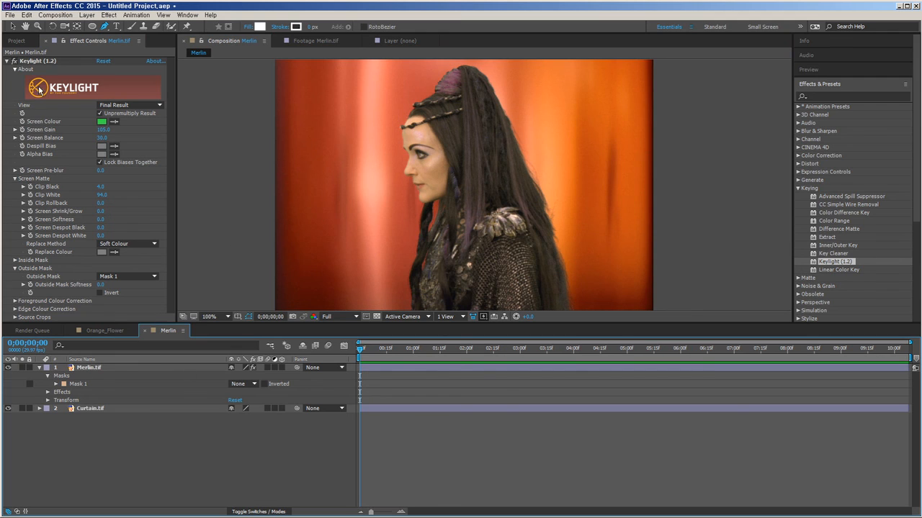
Compare the finished composite with the original green-screen footage by temporarily disabling Keylight, then re-enable the effect.
click(13, 62)
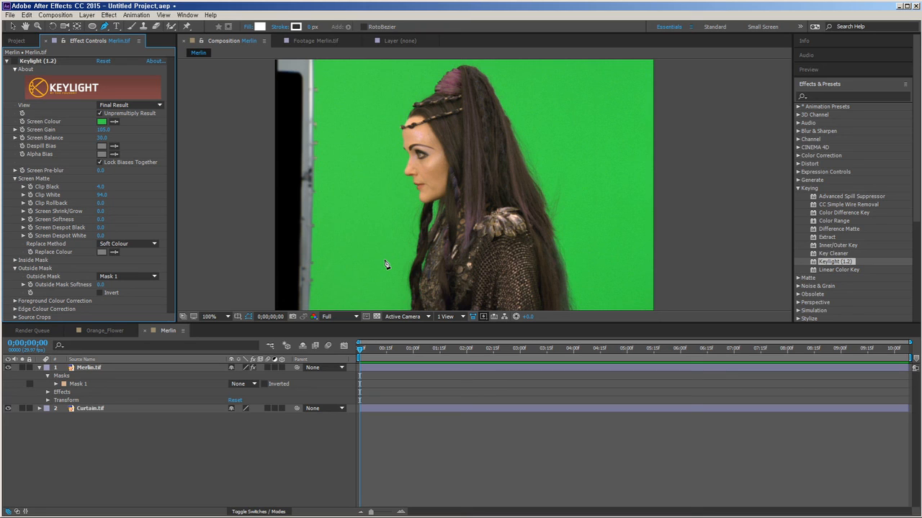
click(15, 62)
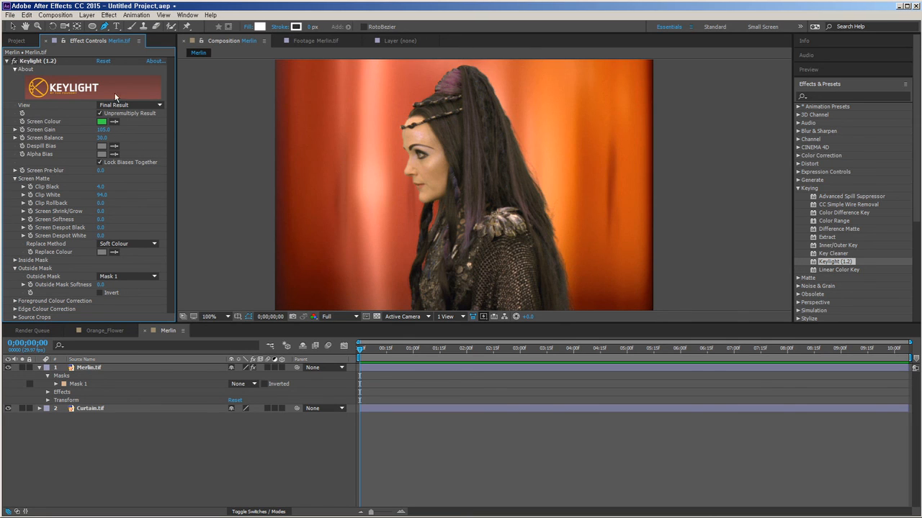
drag(493, 351, 864, 356)
key(Home)
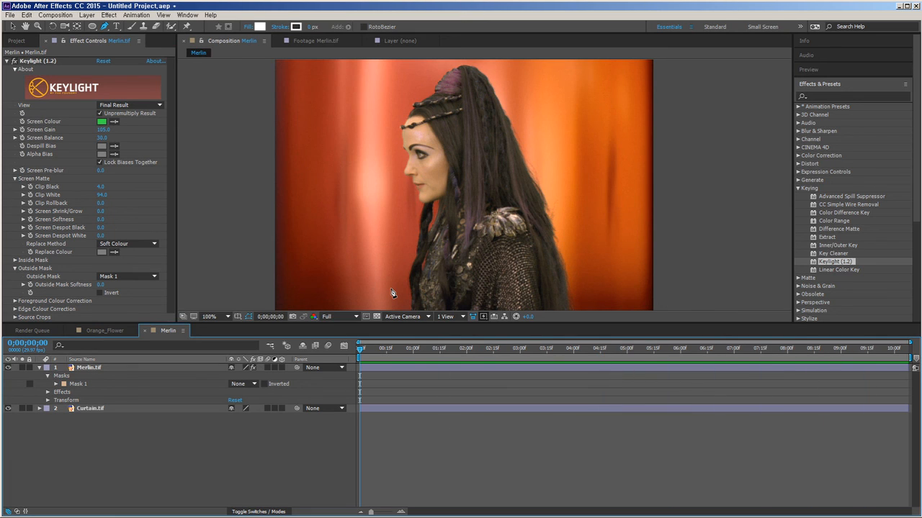